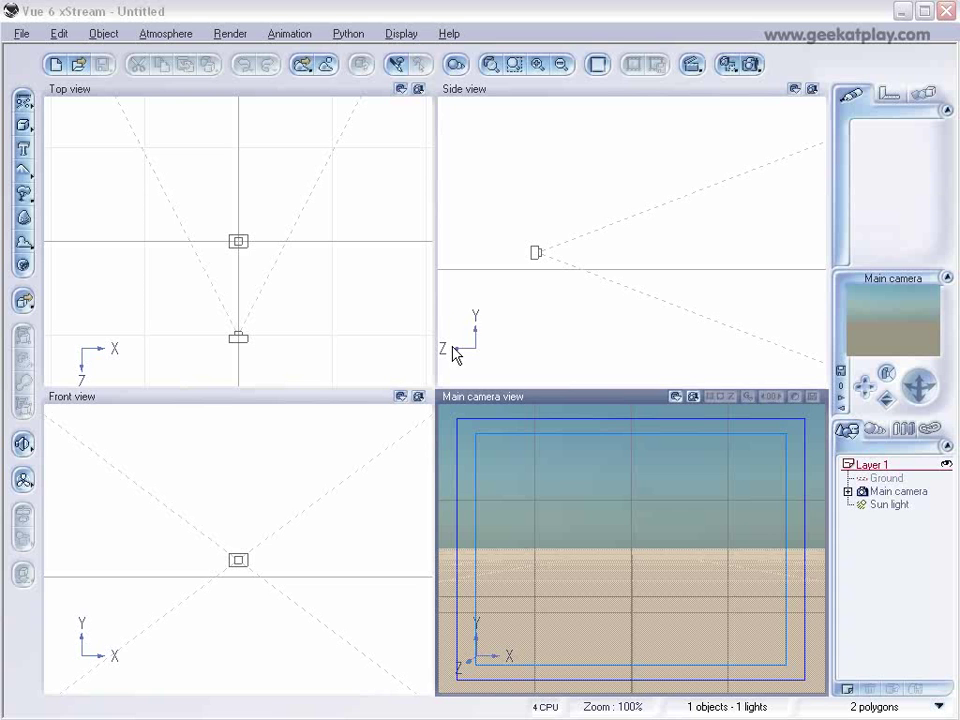
- Raise the main camera above the ground in the side view and deselect it
drag(525, 205, 574, 278)
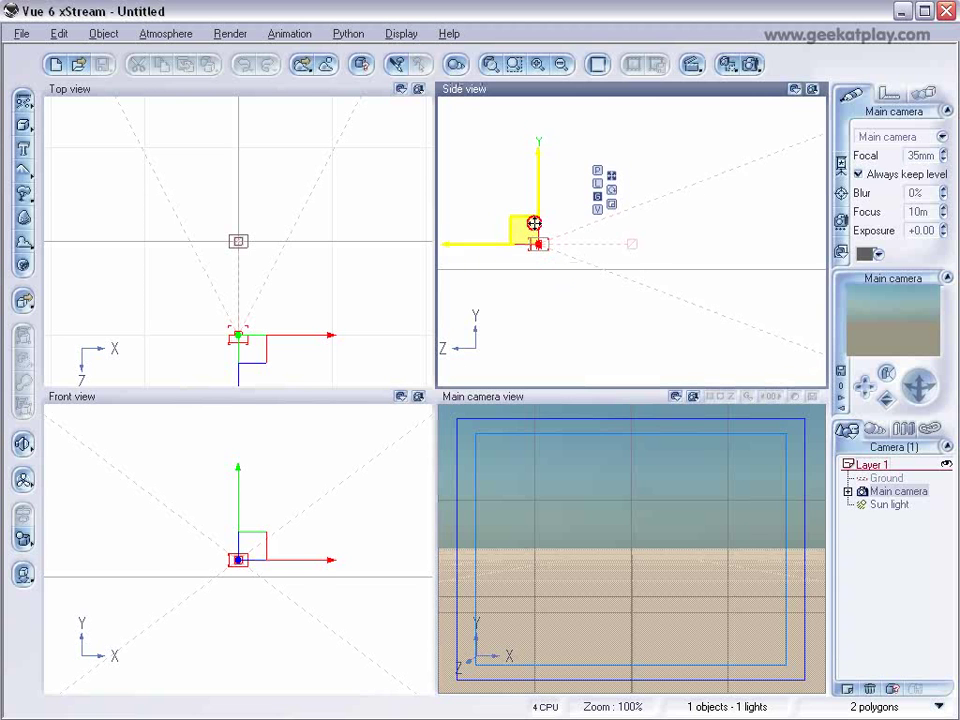
drag(617, 236, 609, 261)
click(551, 295)
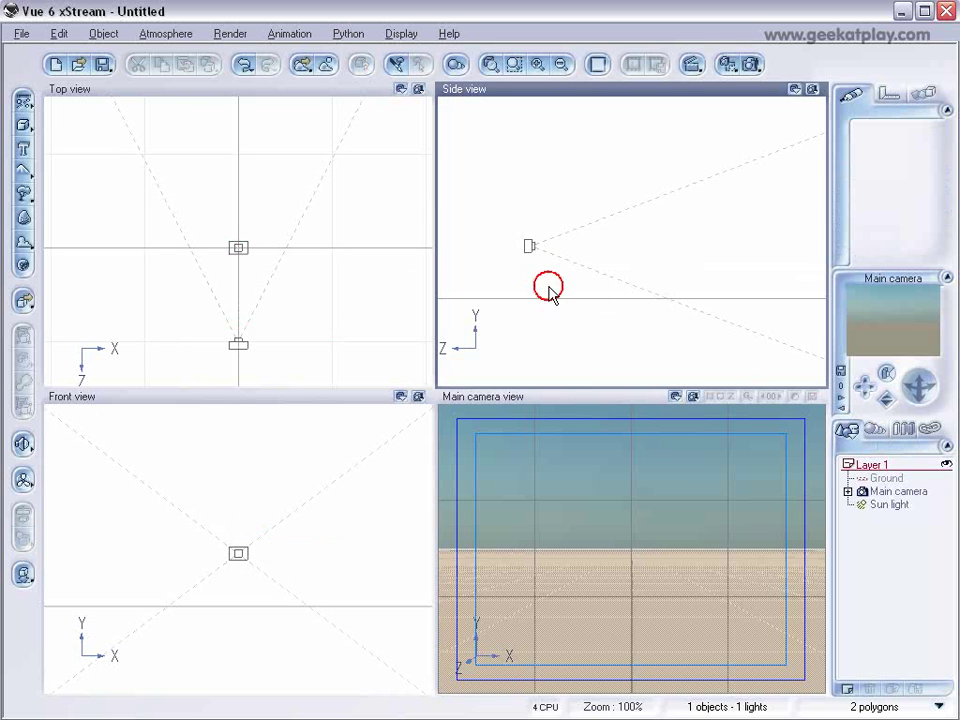
- Create a cube, enlarge it and move it farther away from the camera
click(22, 123)
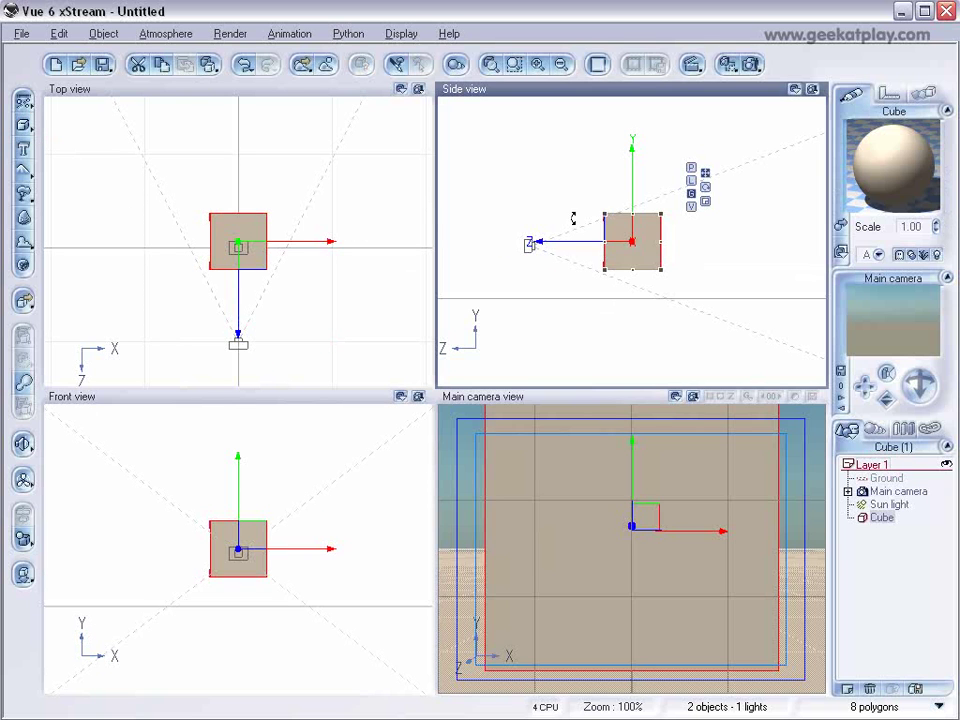
drag(622, 226, 672, 234)
double_click(893, 172)
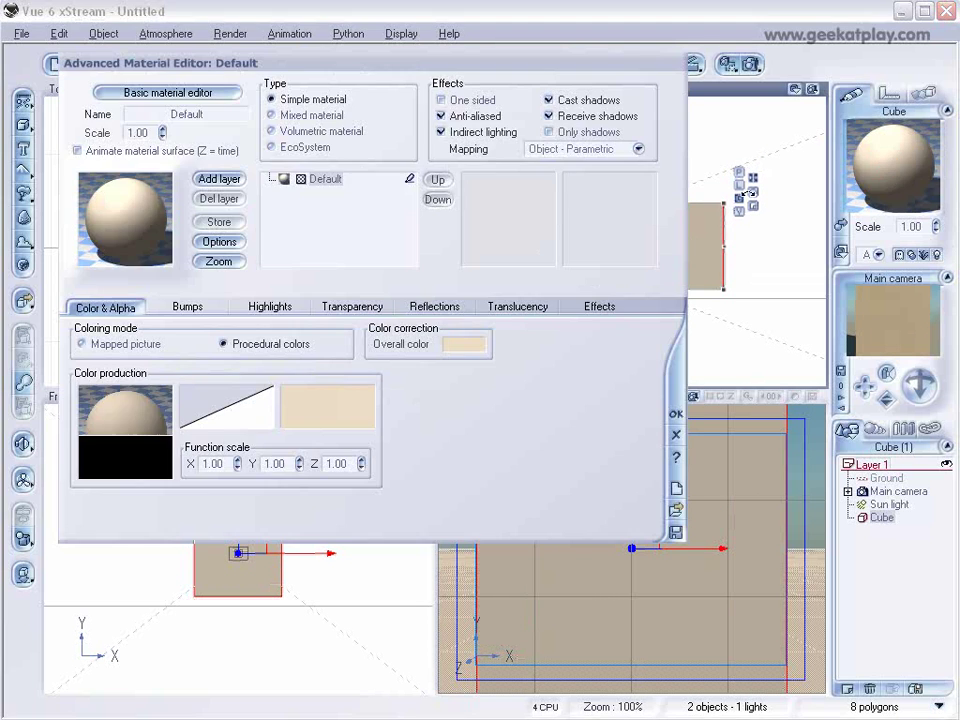
drag(462, 70, 507, 145)
click(720, 489)
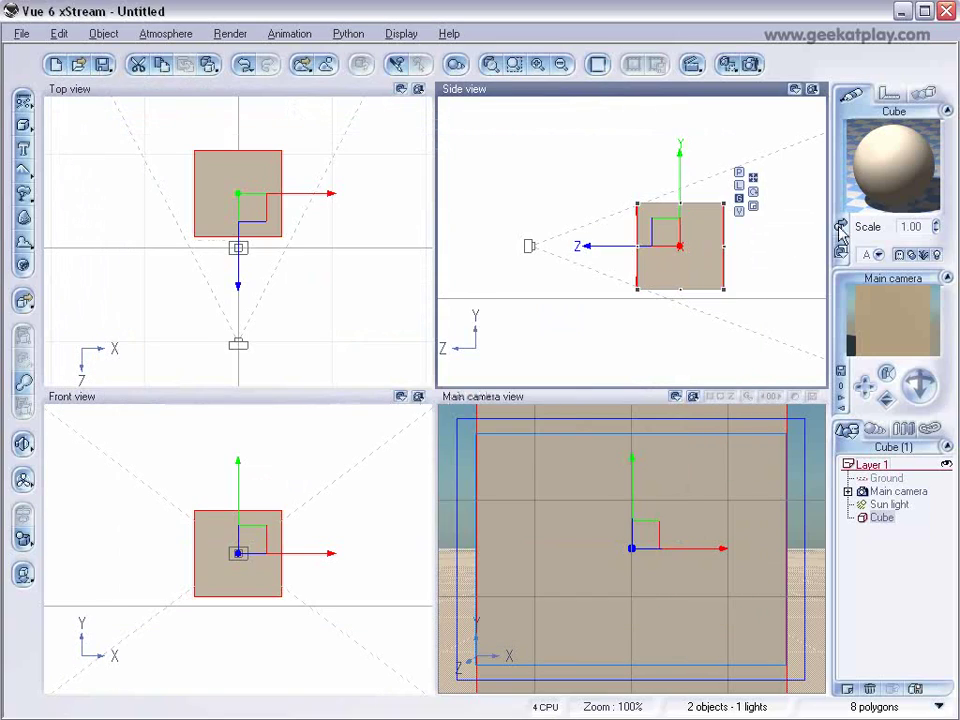
- Examine the Psycho Fuzz, Strange Layers and Volume Shaded Fuzz presets in the Volumetric Materials collection without applying any
click(842, 226)
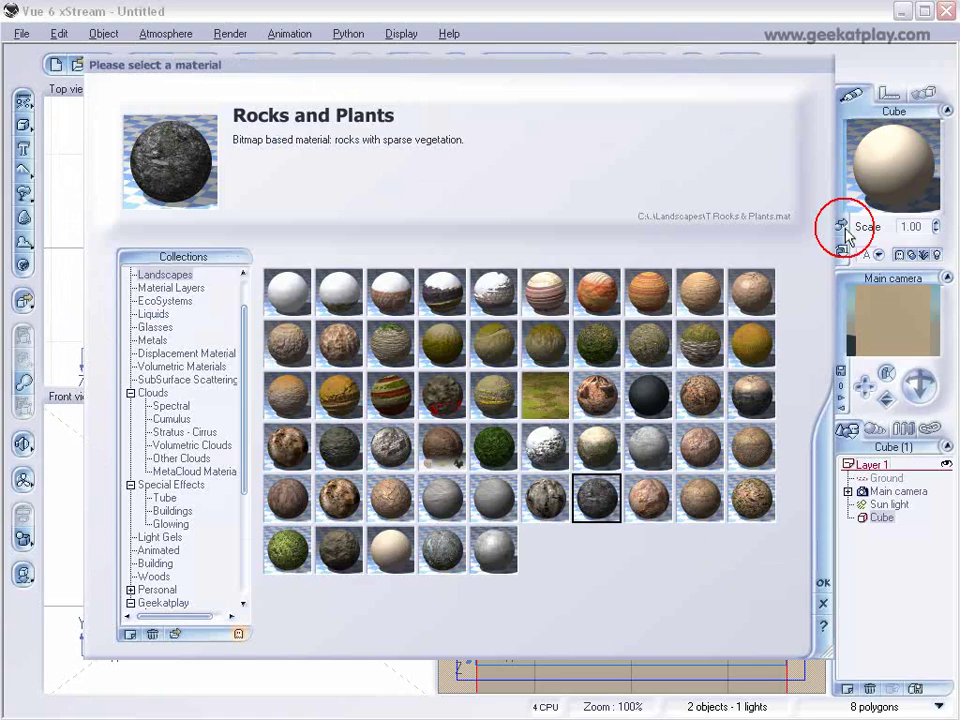
click(196, 367)
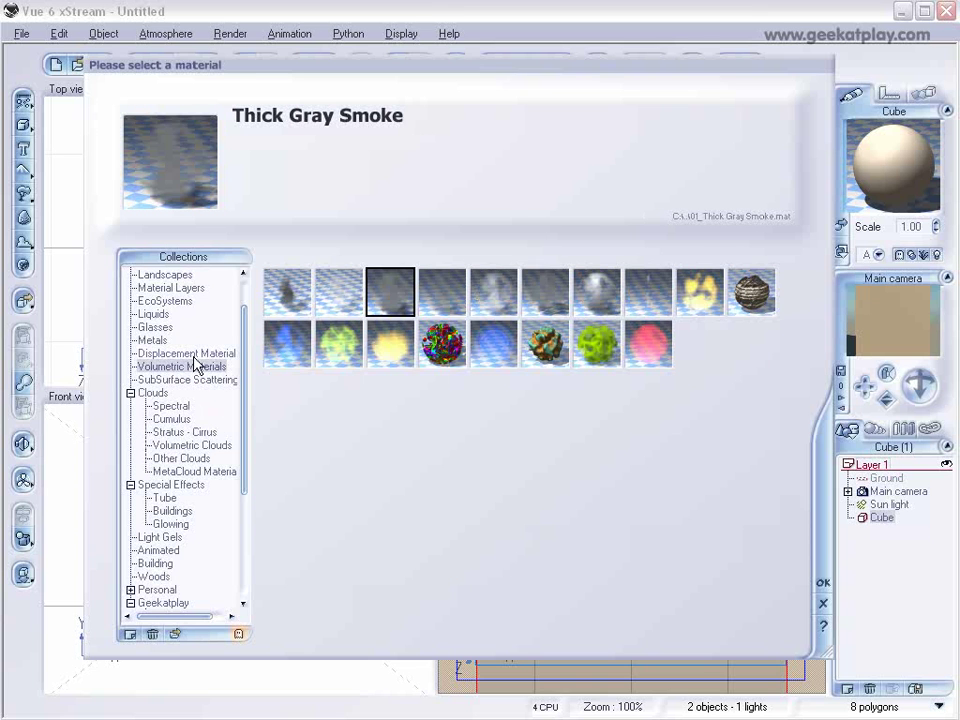
click(198, 369)
click(440, 352)
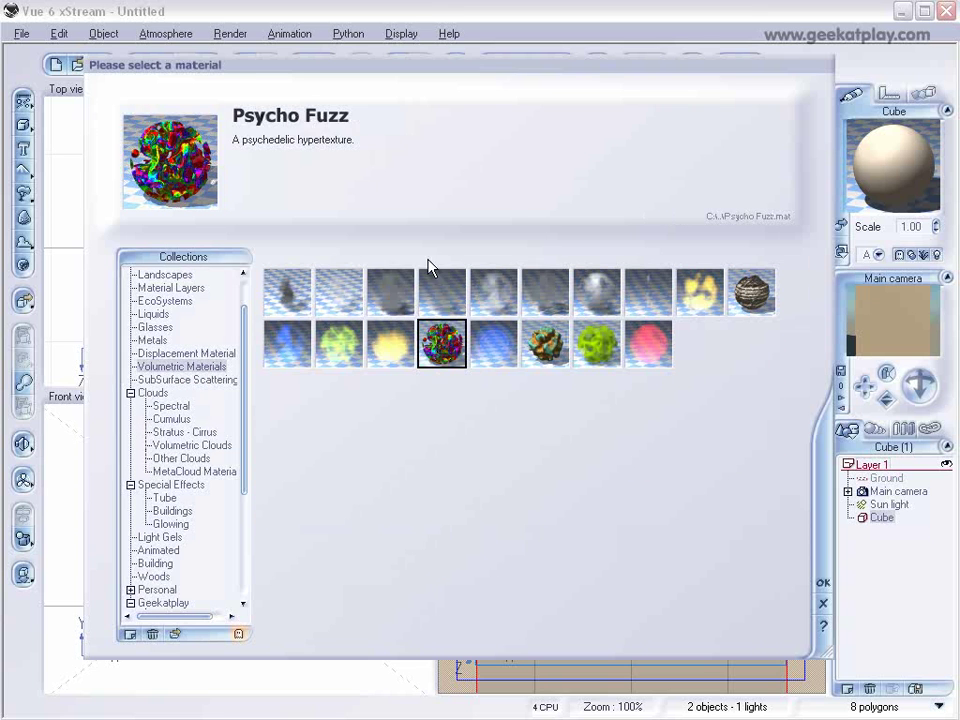
click(545, 343)
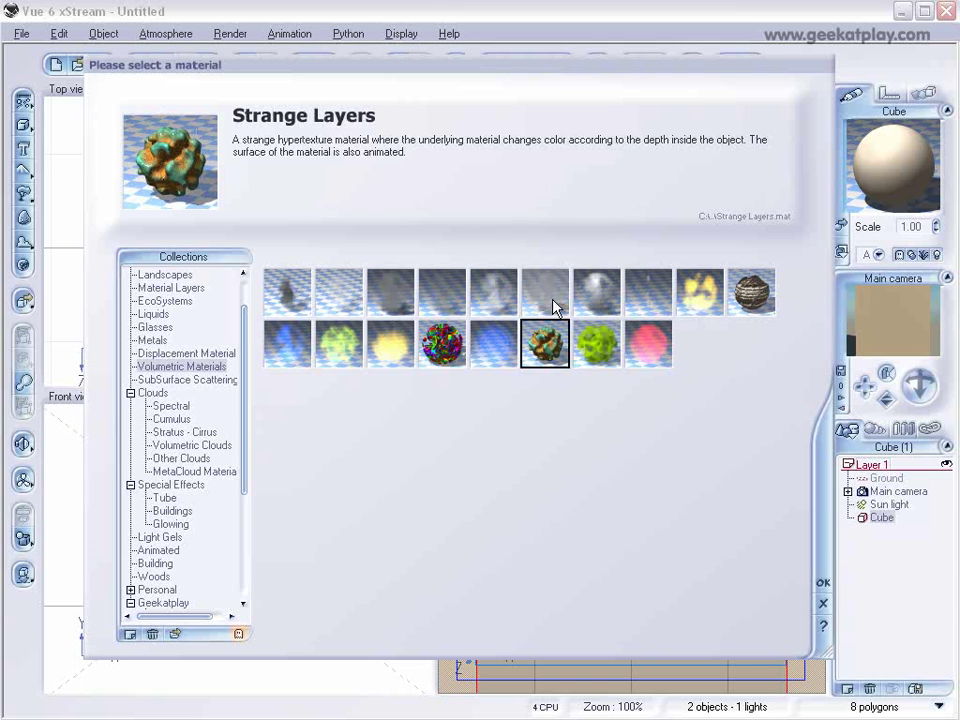
click(597, 363)
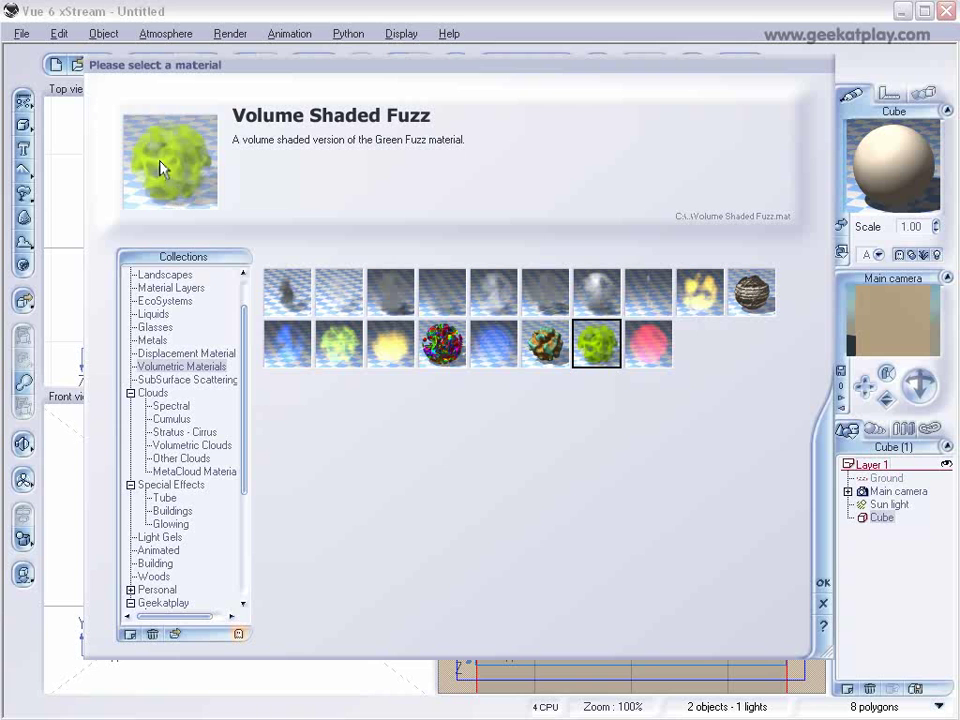
click(823, 604)
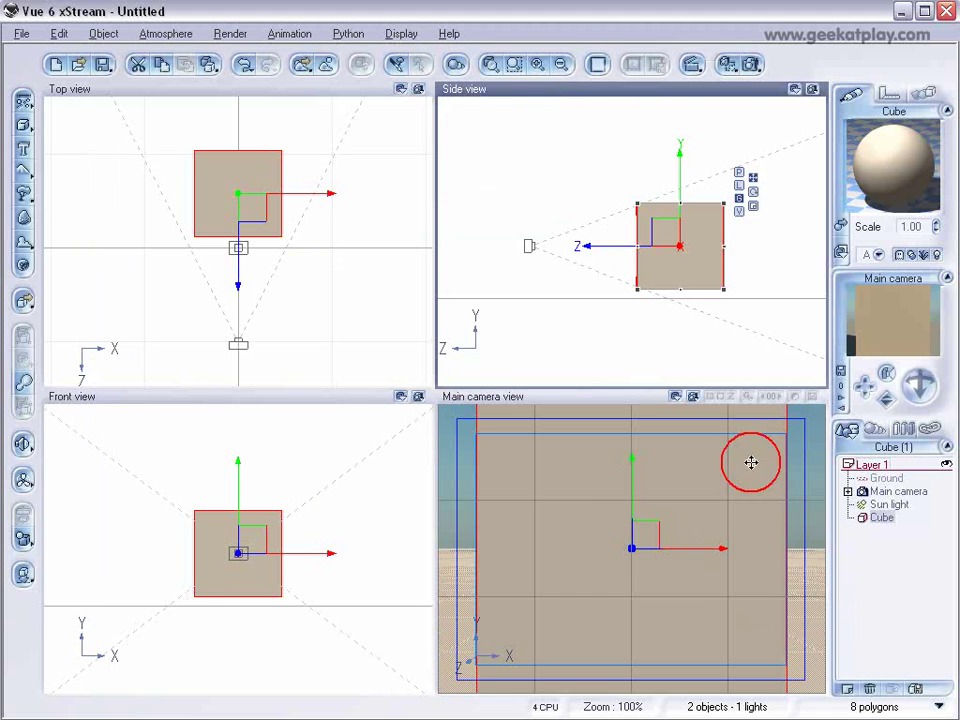
- Make the cube's material volumetric with the Hypertexture lighting model, and open its nested Material for inspection
double_click(891, 176)
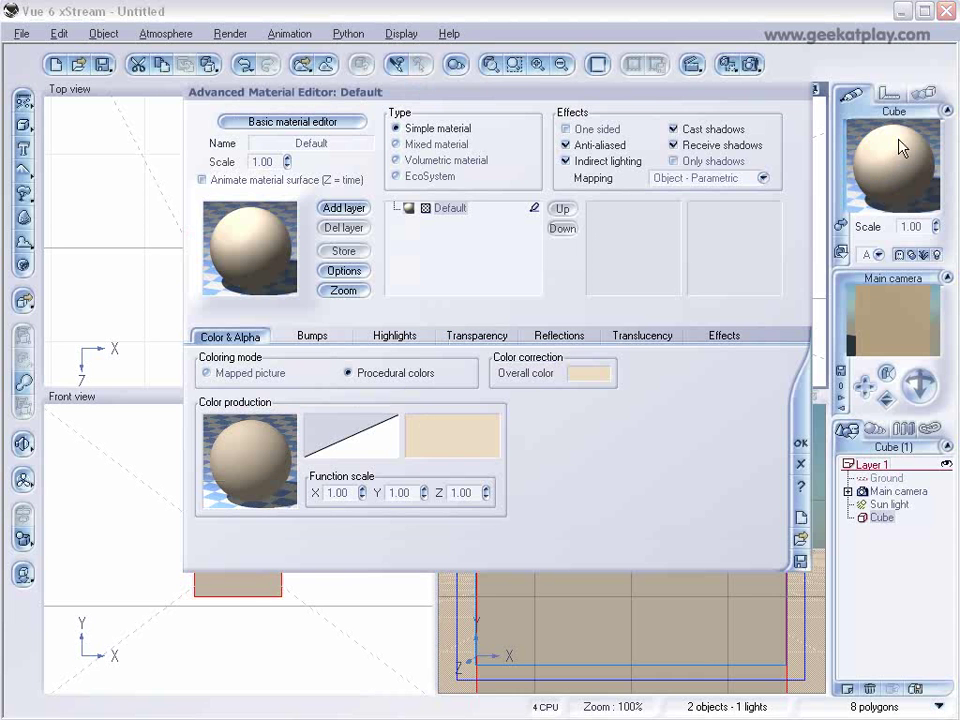
drag(645, 93, 622, 111)
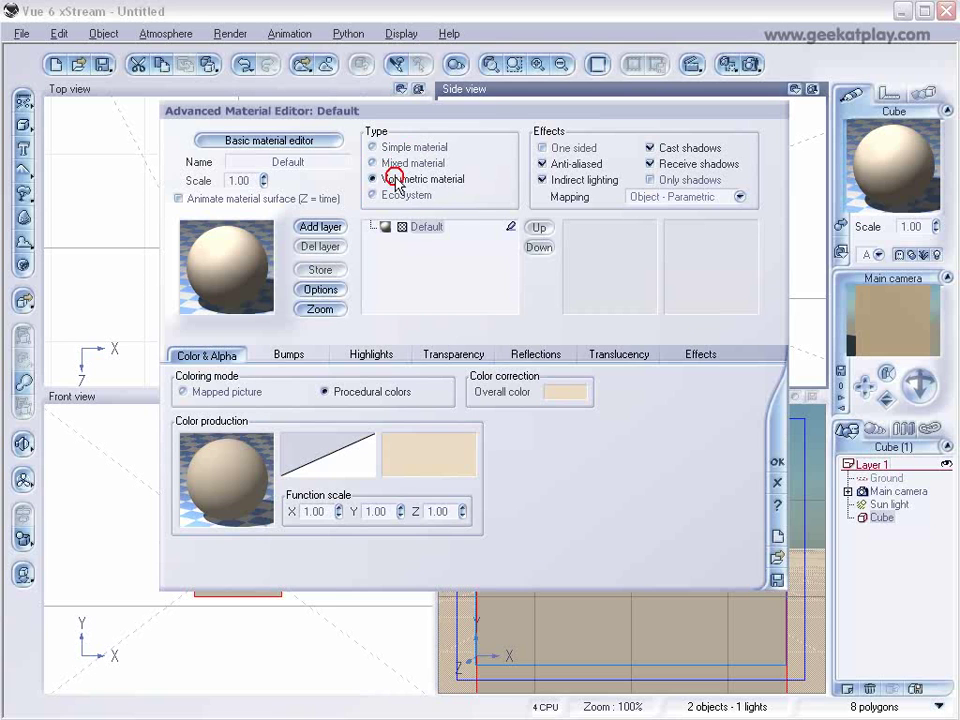
click(397, 184)
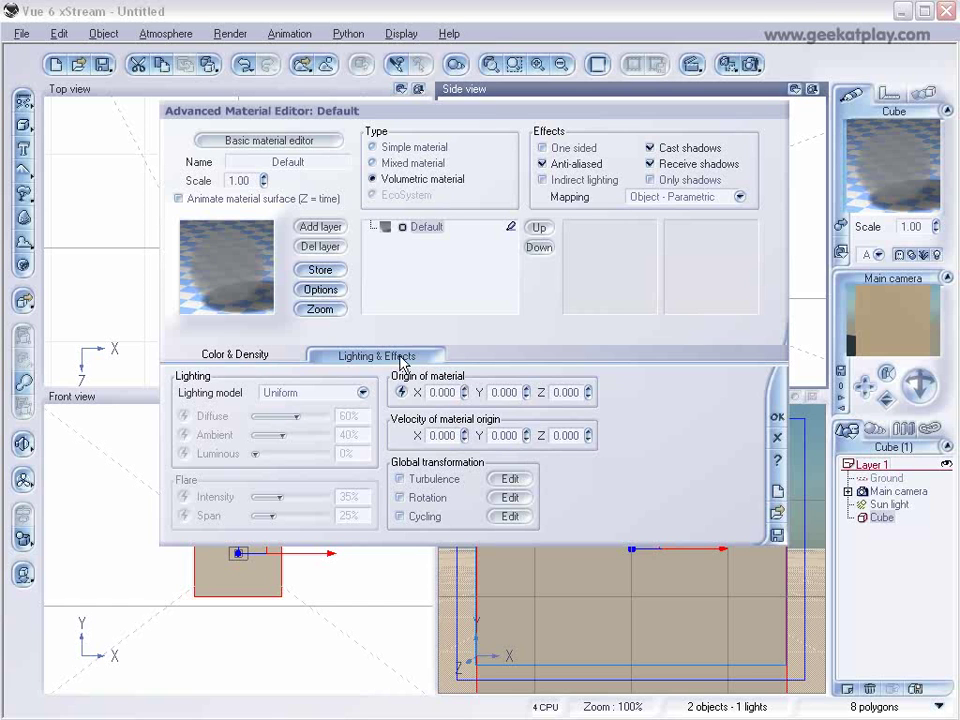
click(352, 392)
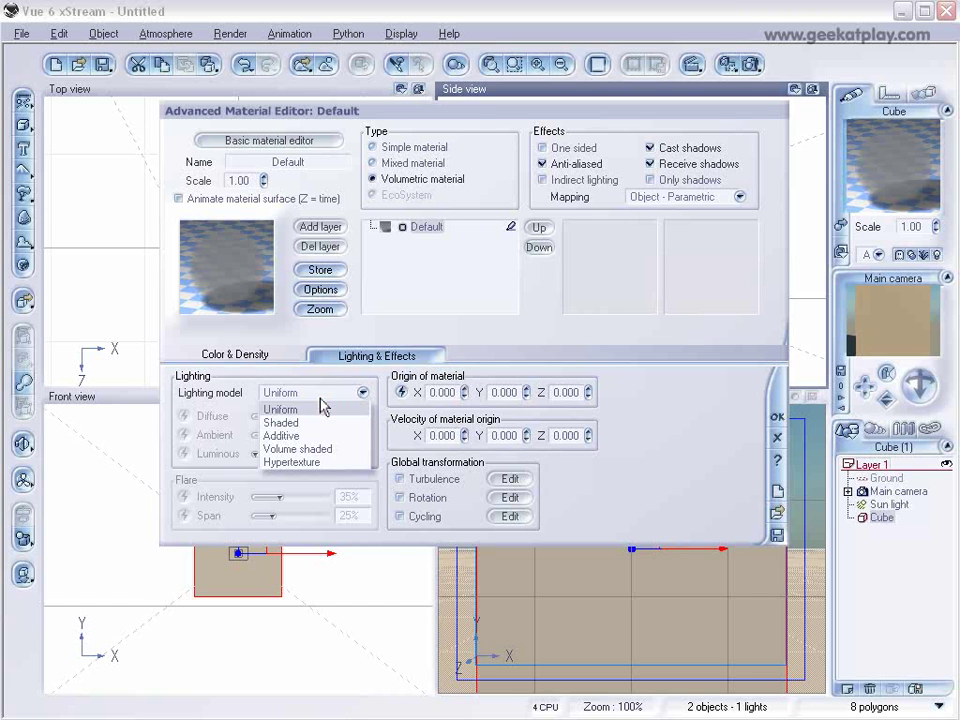
click(308, 465)
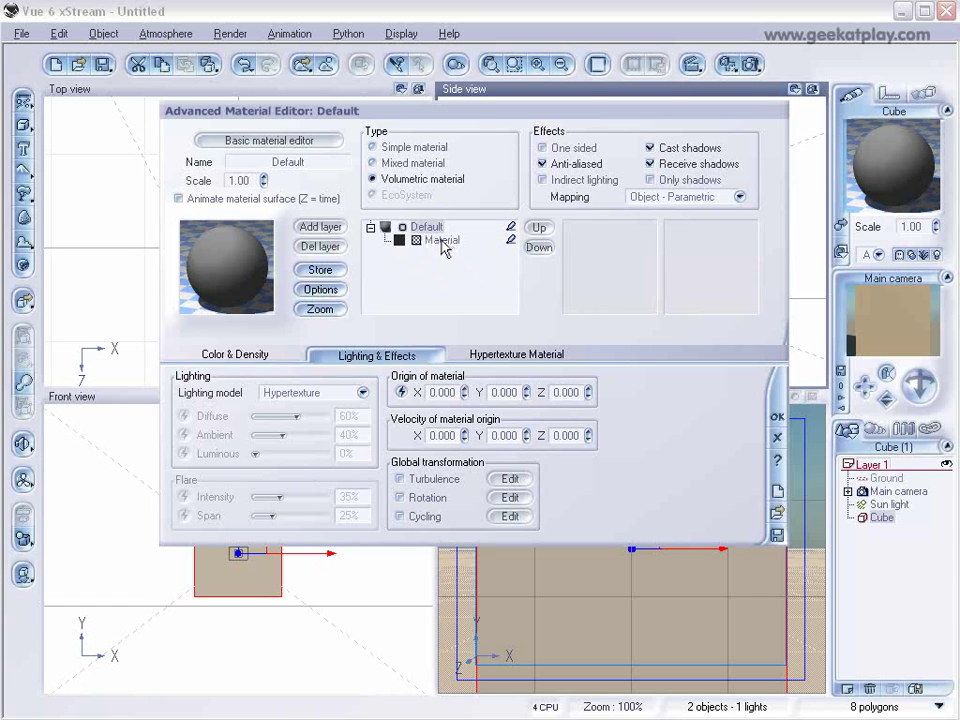
click(436, 240)
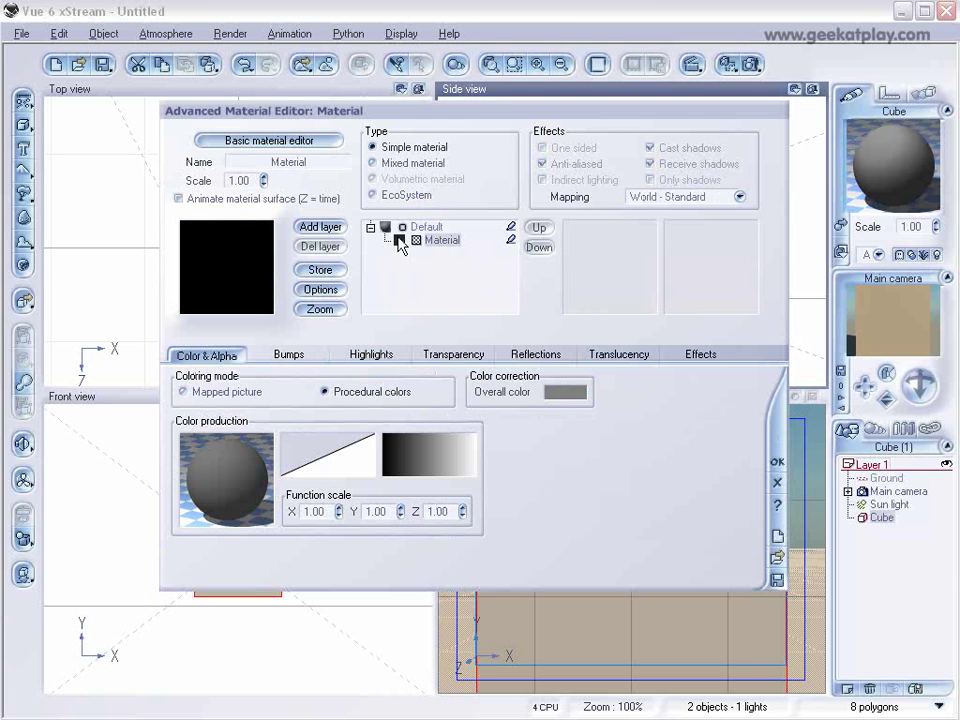
click(877, 318)
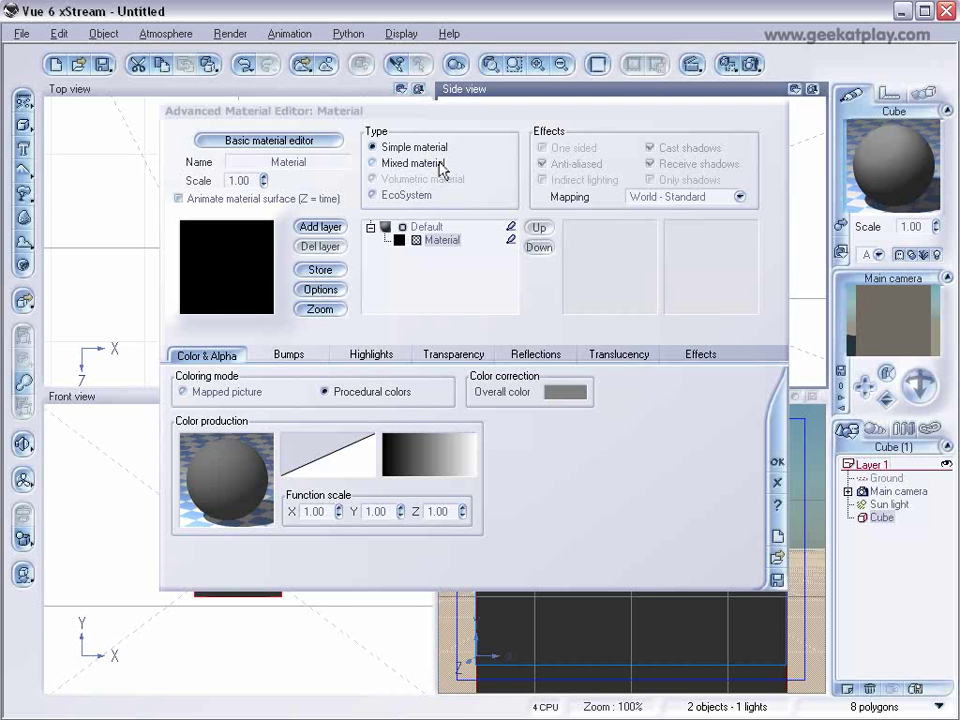
- Add a Perlin Noises Value node to the hypertexture's density function with a scale of about 5.4
click(424, 227)
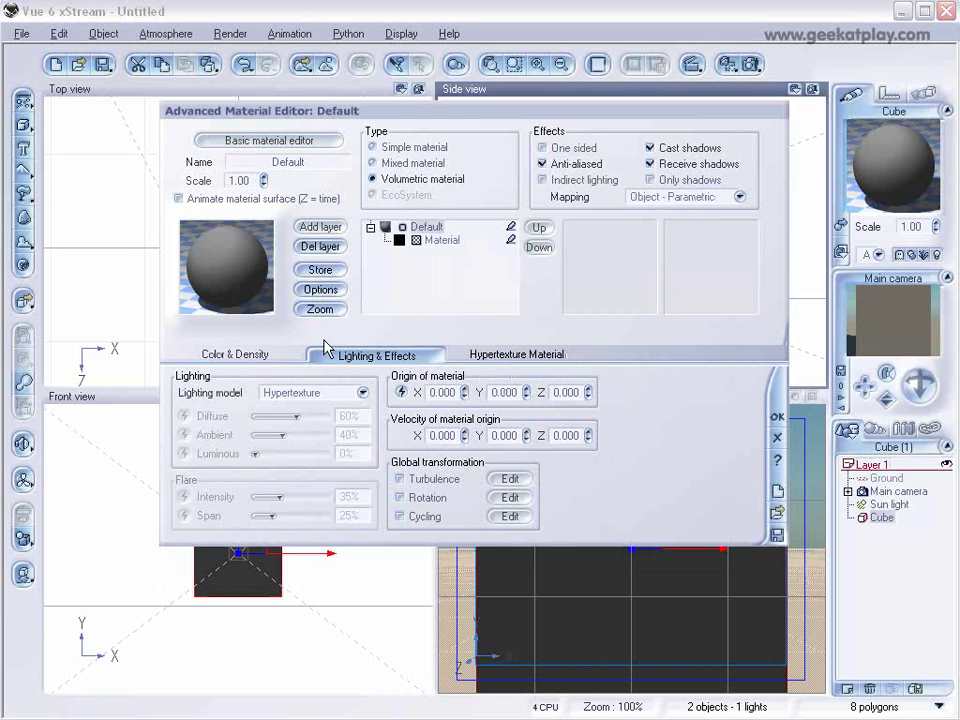
click(236, 356)
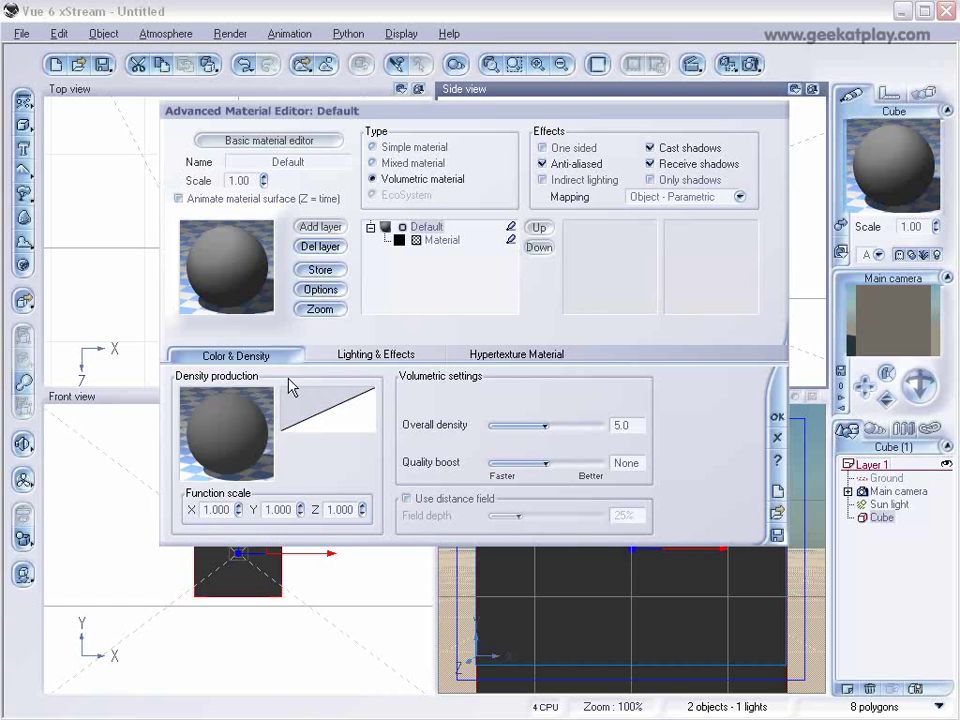
right_click(232, 427)
click(270, 436)
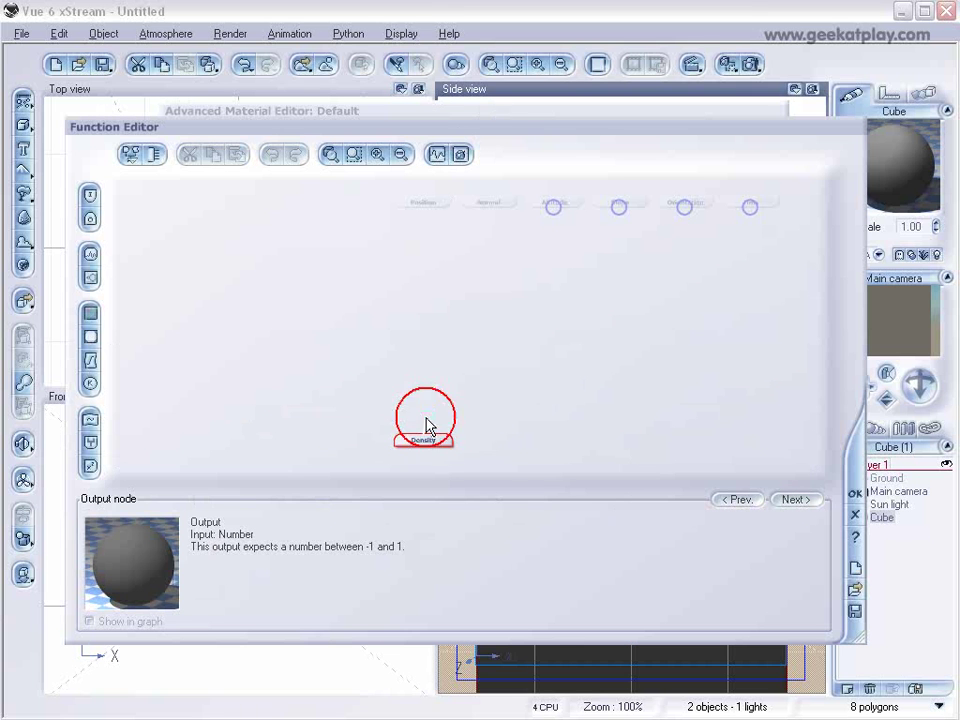
click(90, 254)
drag(433, 424, 418, 324)
drag(350, 577, 343, 577)
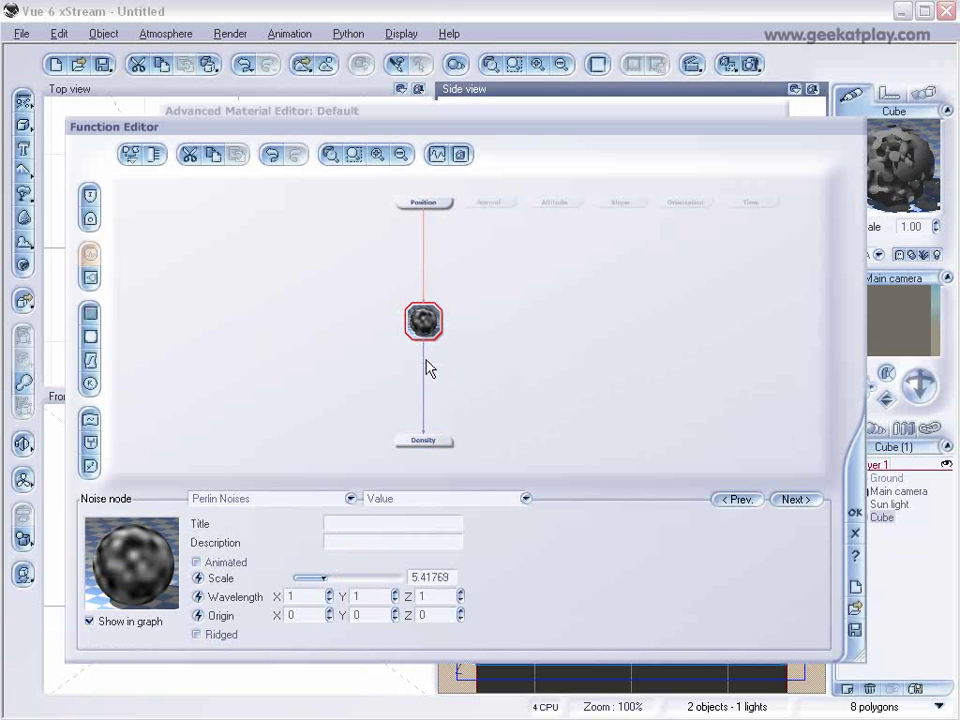
click(855, 512)
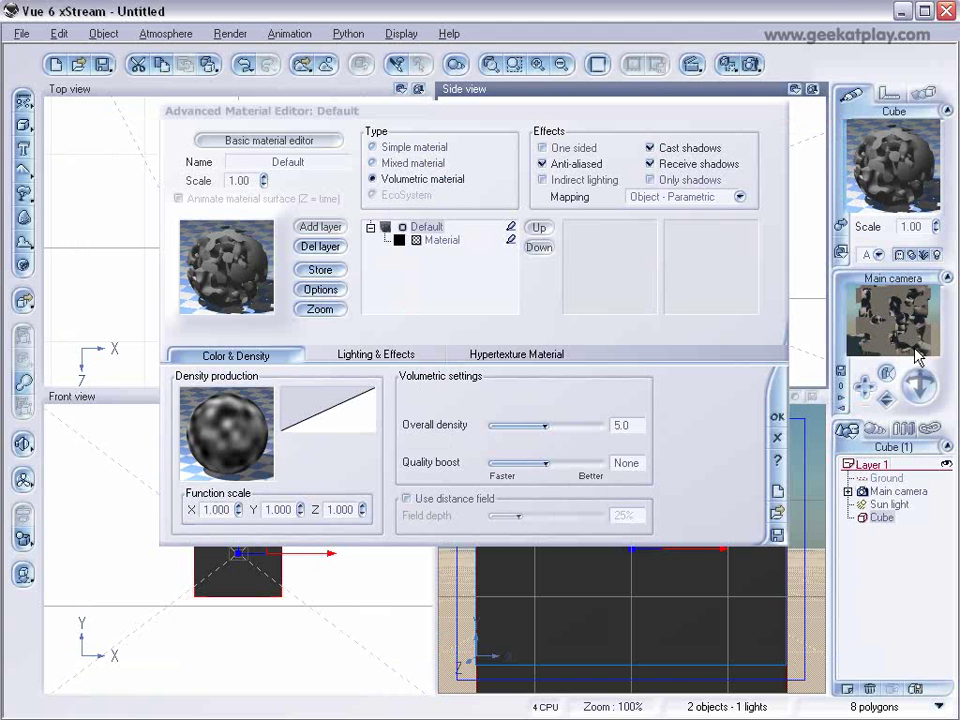
- Set the render options to render to screen at 640x480, render the scene and close the render display
click(745, 62)
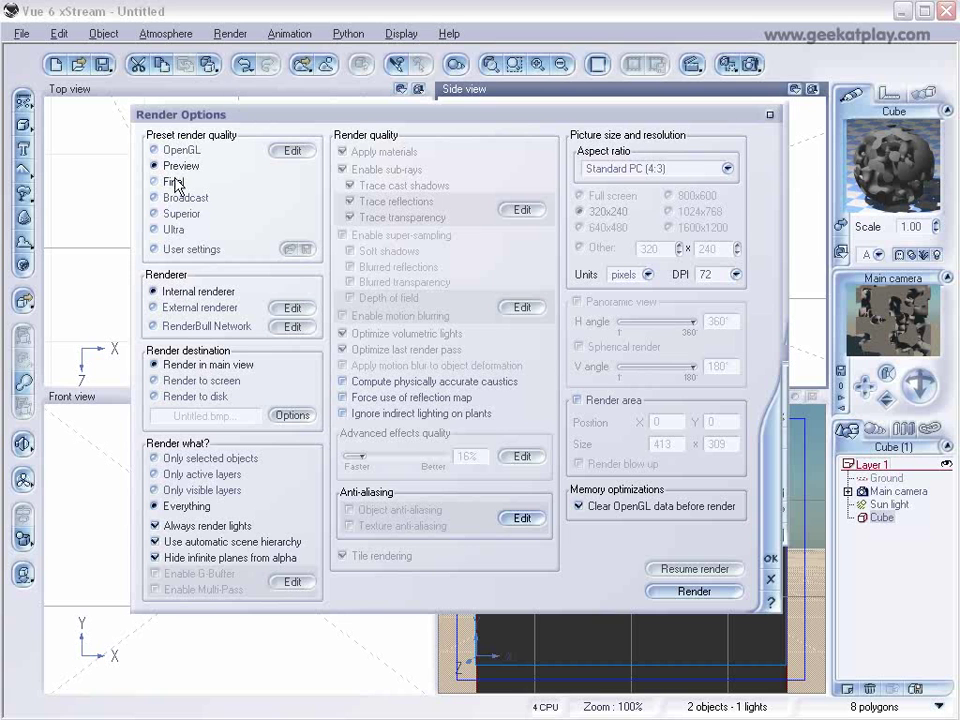
click(156, 380)
click(583, 227)
click(770, 558)
click(754, 62)
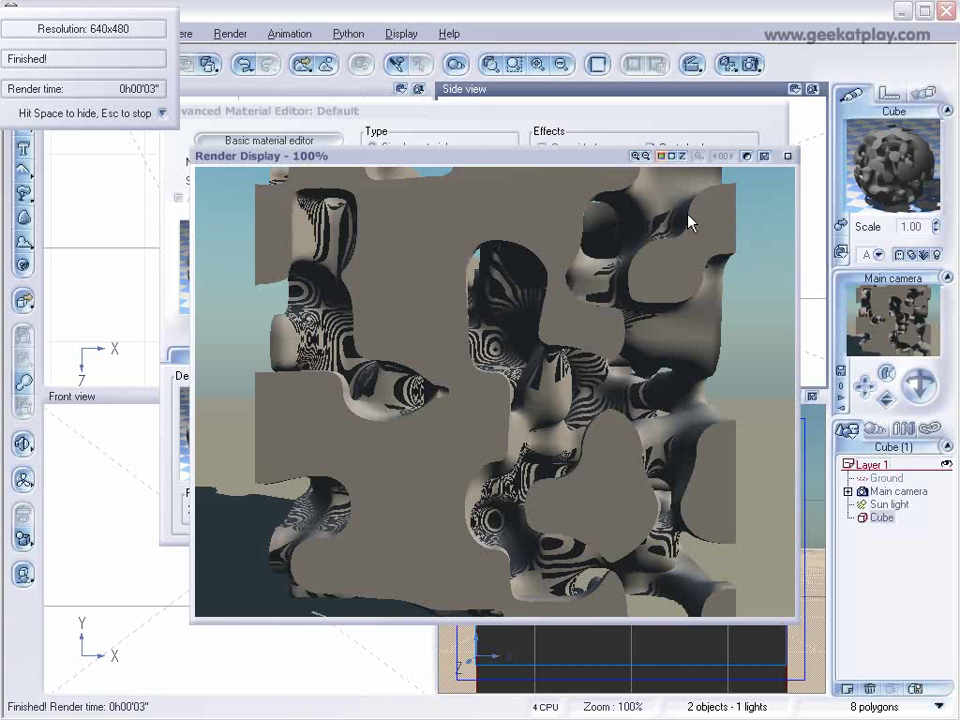
click(788, 156)
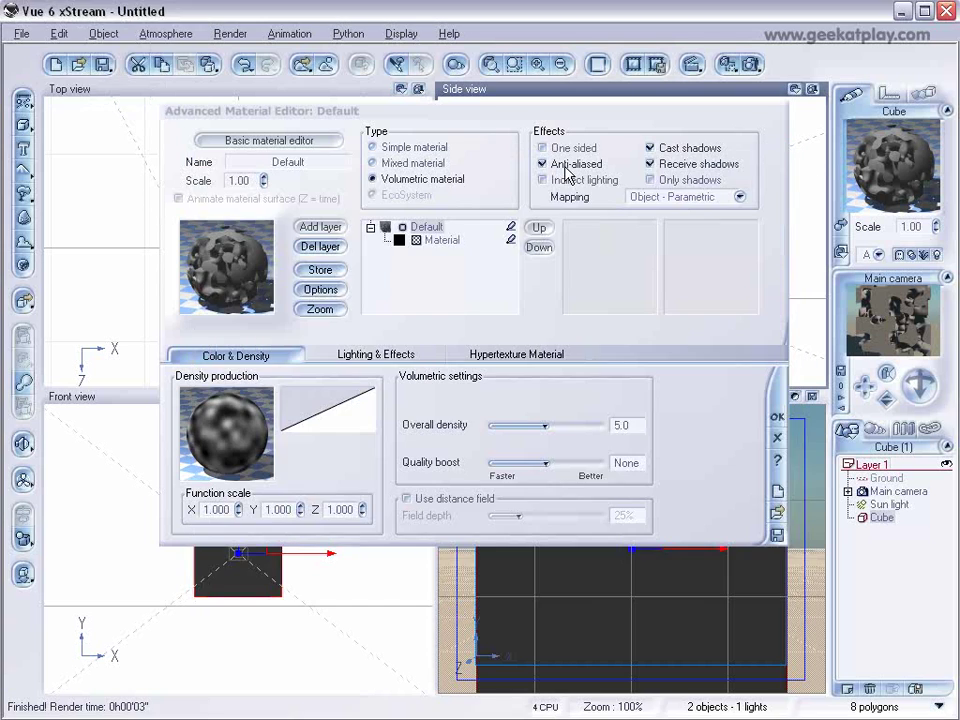
- Accept the cube's hypertexture material and delete the cube from the scene
click(782, 425)
click(780, 419)
click(719, 266)
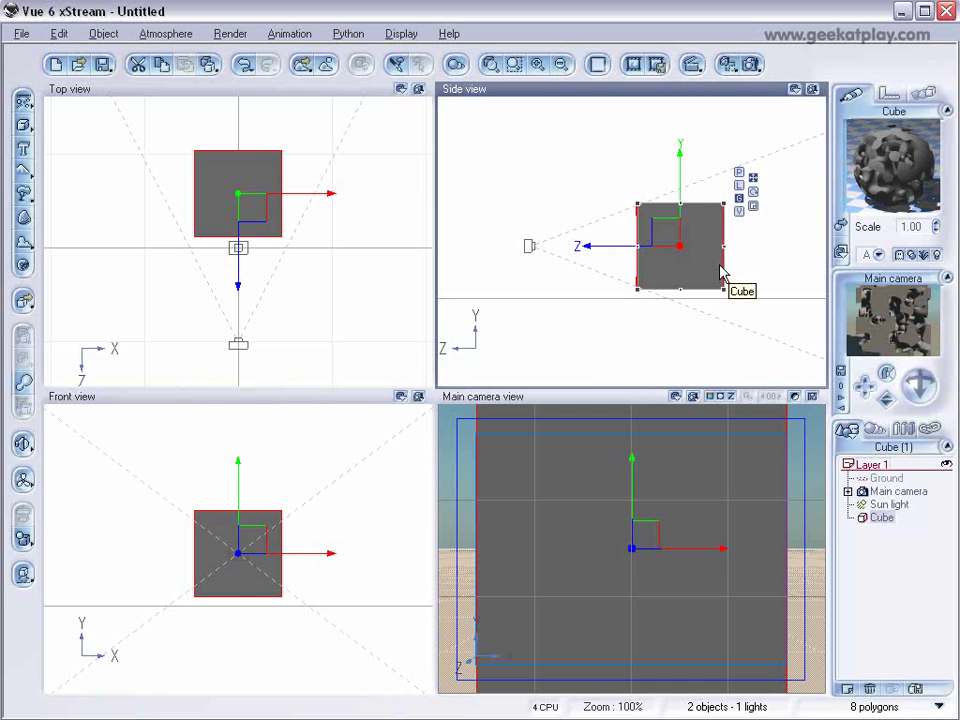
key(Delete)
- Add a terrain to the scene in front of the main camera
right_drag(689, 262, 632, 253)
scroll(625, 270, down, 2)
right_drag(698, 254, 642, 267)
scroll(632, 266, down, 2)
click(24, 170)
click(655, 272)
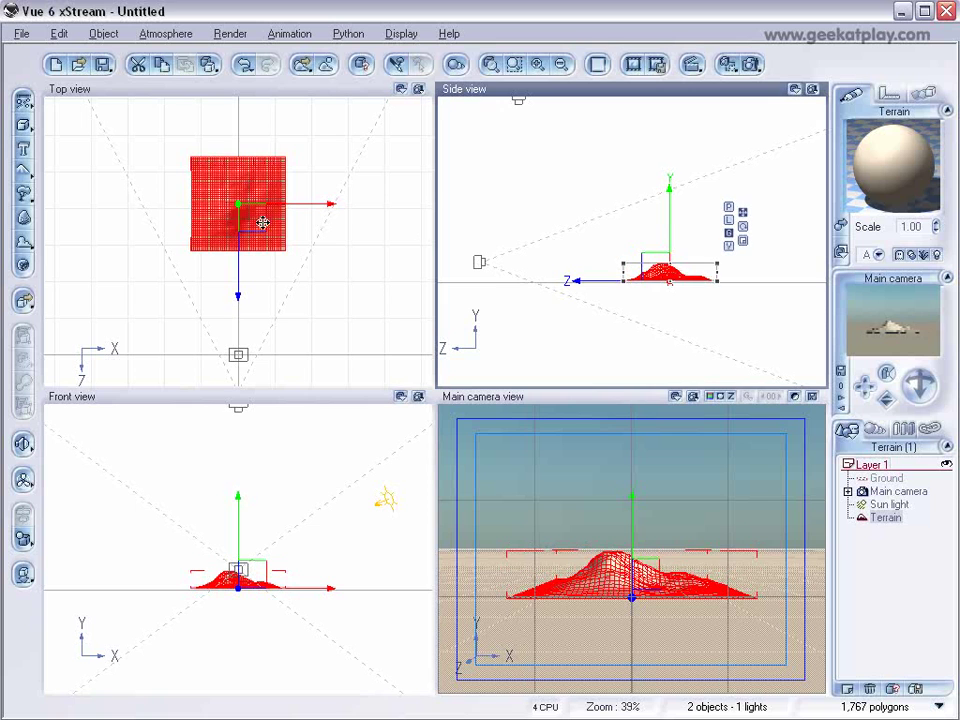
- Reshape the terrain's fractal altitude distribution with keypoints at about X 0.44, Y 0.13 and X 0.71, Y 0.8
right_click(237, 185)
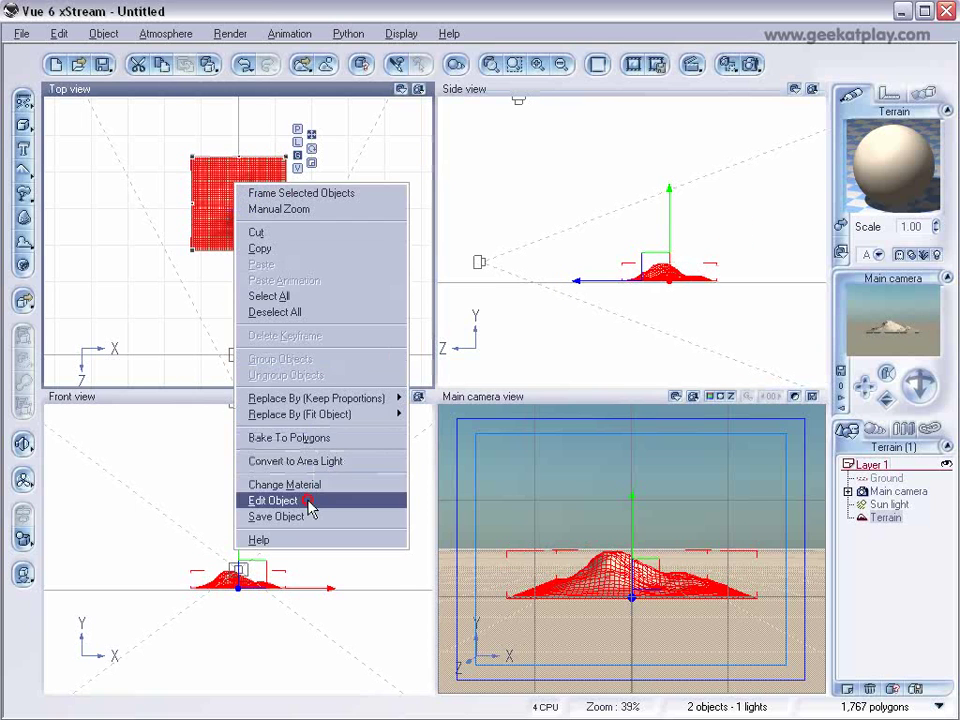
click(302, 500)
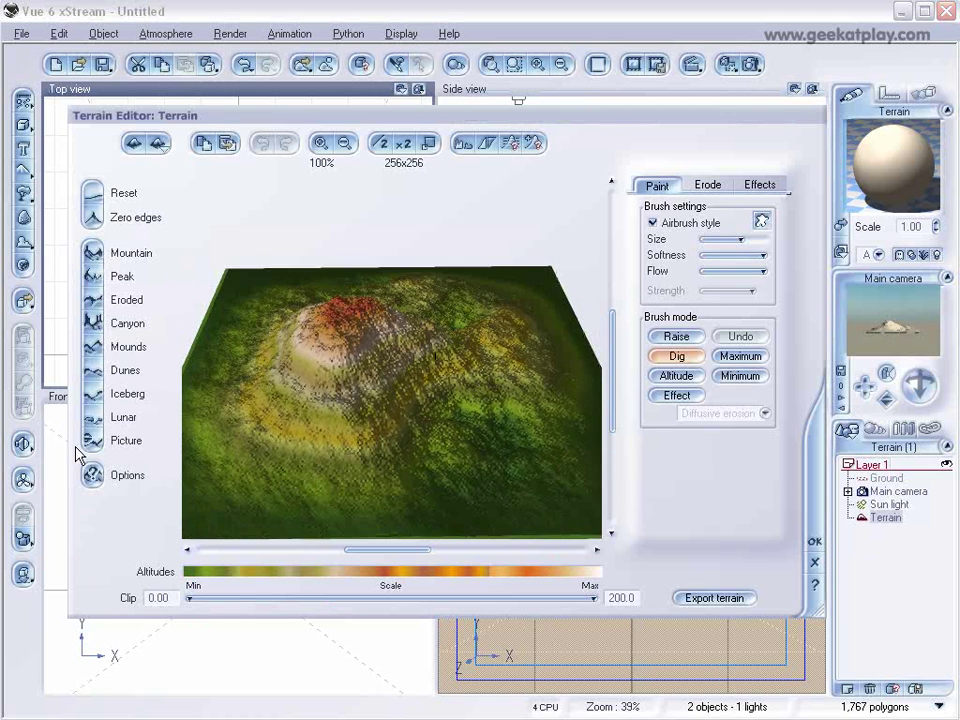
click(93, 478)
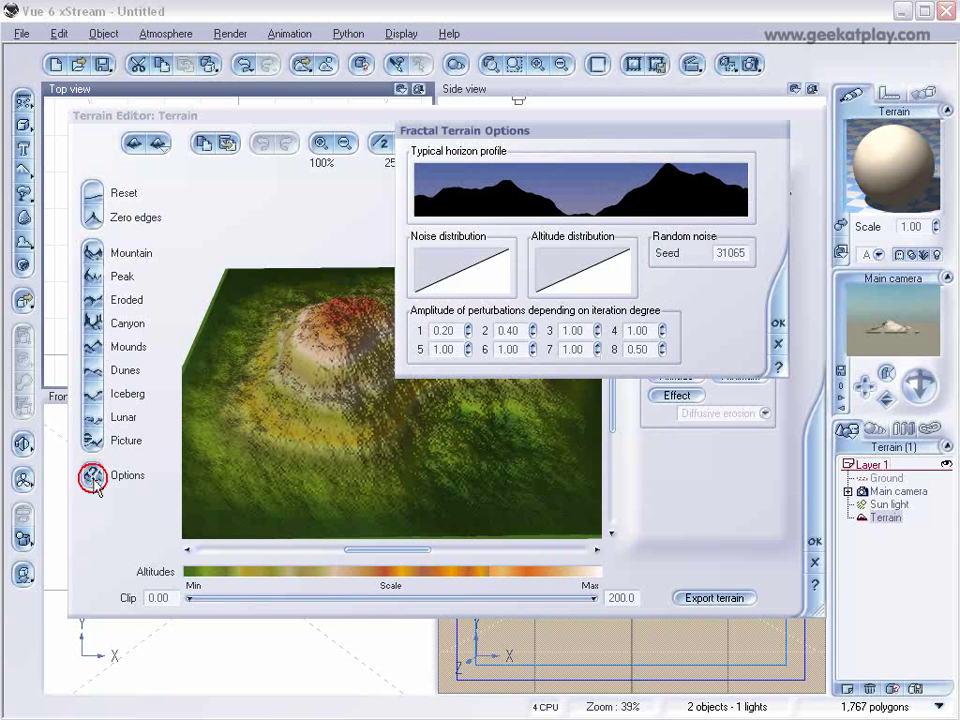
right_click(580, 260)
click(614, 271)
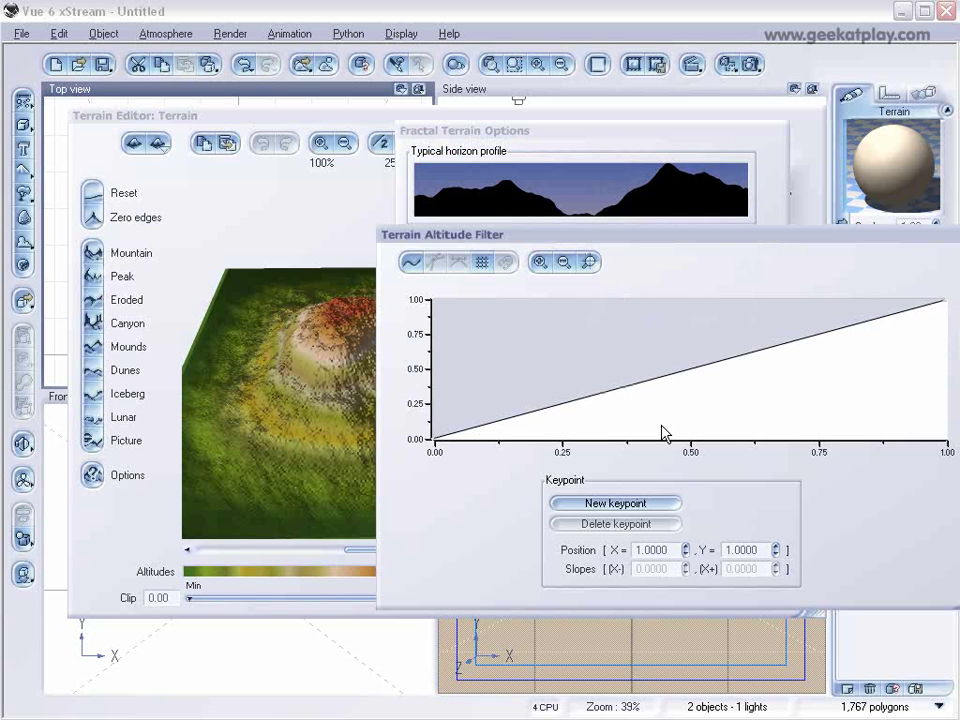
drag(626, 389, 658, 422)
click(808, 359)
drag(808, 359, 799, 327)
key(Return)
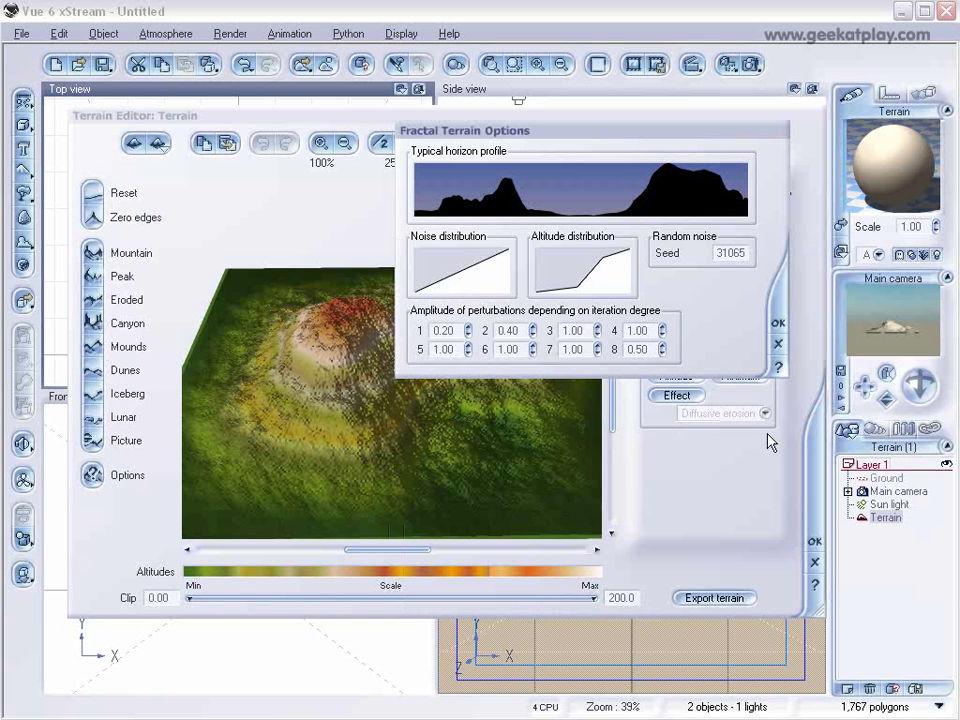
- Apply the fractal terrain options and accept the edited terrain
click(778, 323)
click(676, 356)
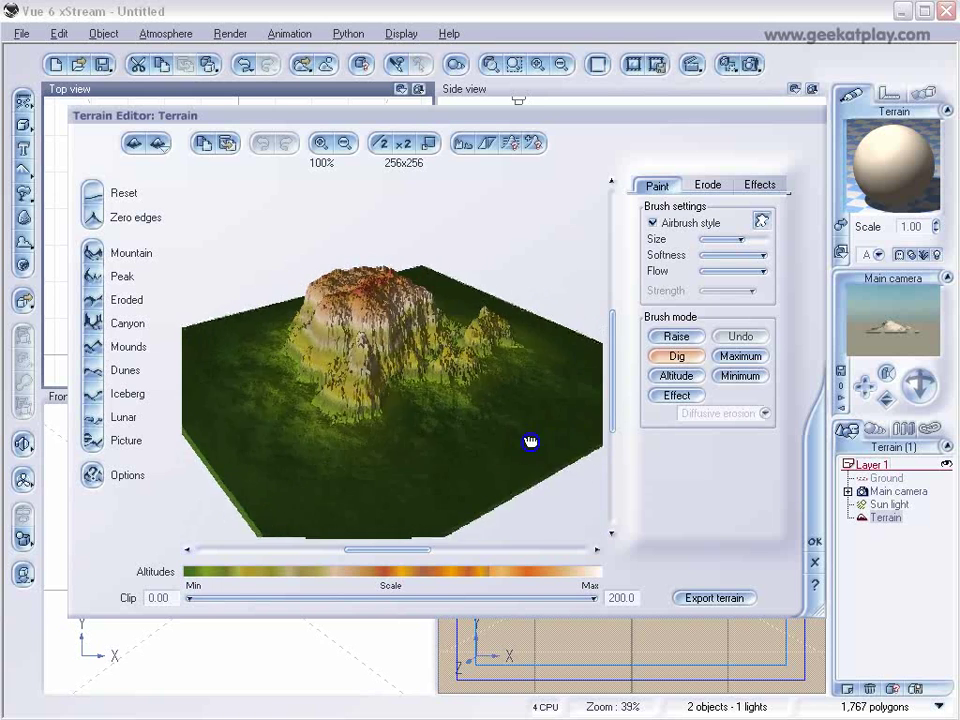
click(815, 541)
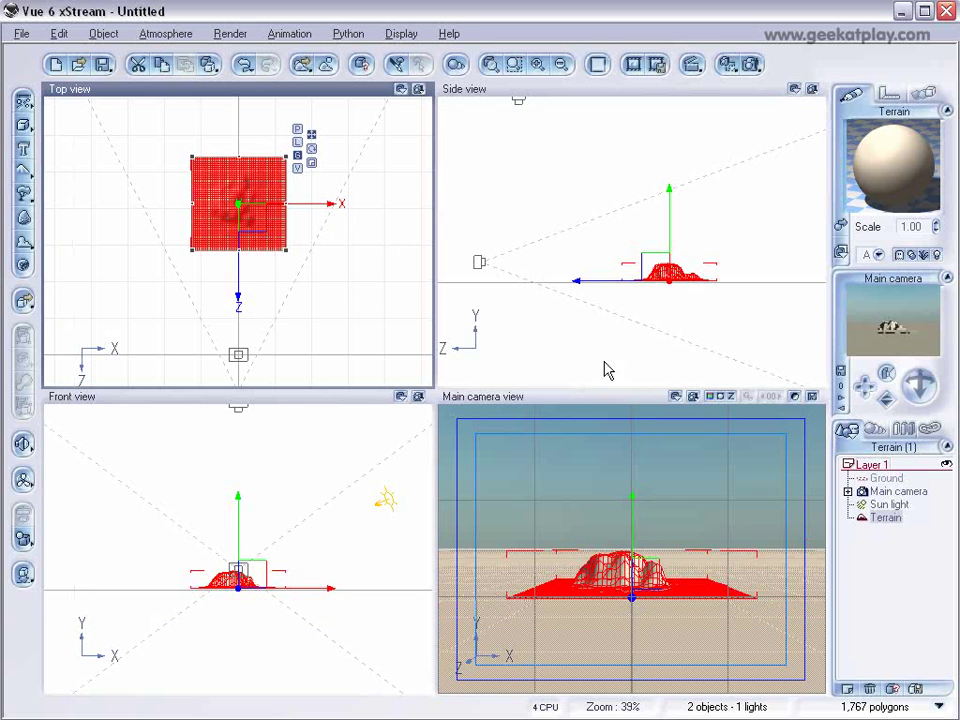
- Scale up the terrain to about twice its size and stretch it taller
drag(716, 265, 648, 285)
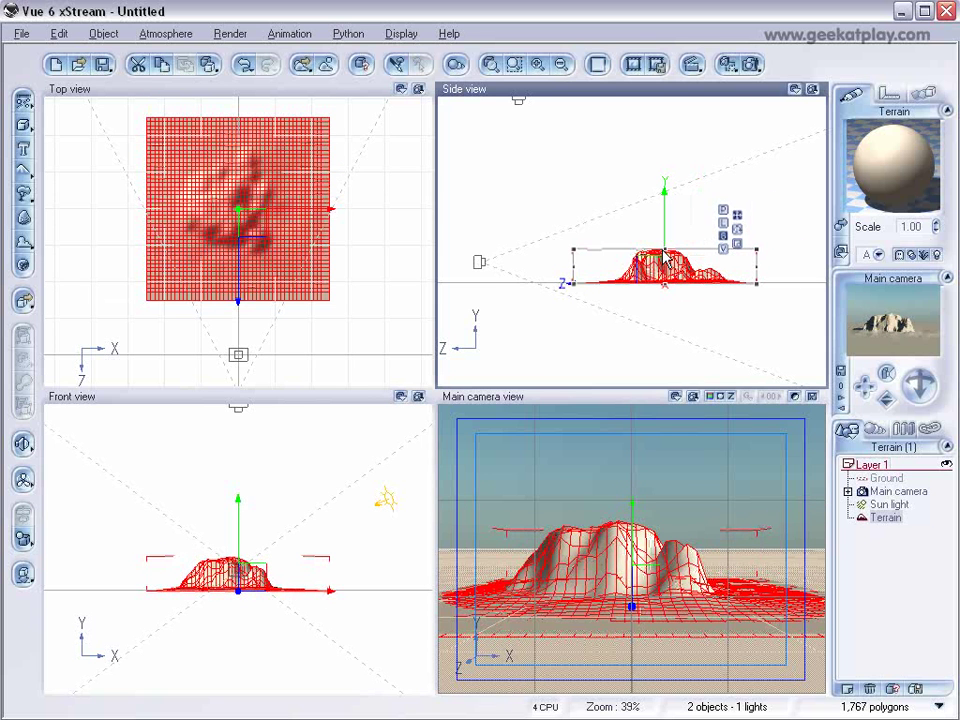
drag(664, 248, 673, 210)
- Move the main camera closer to the terrain, render the scene, and close the render display
click(862, 486)
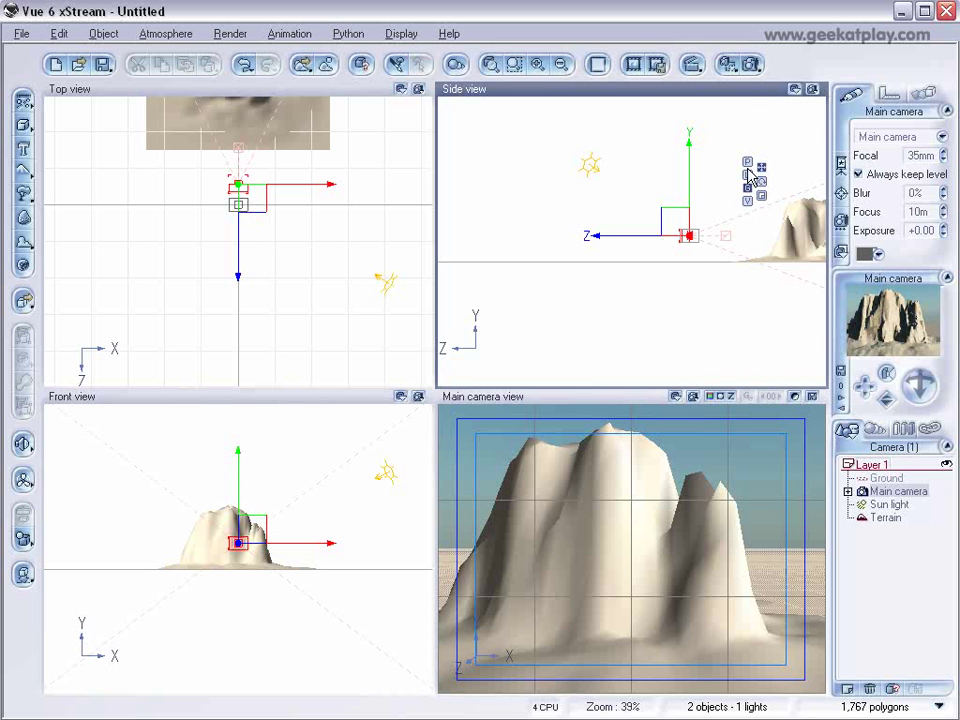
click(748, 64)
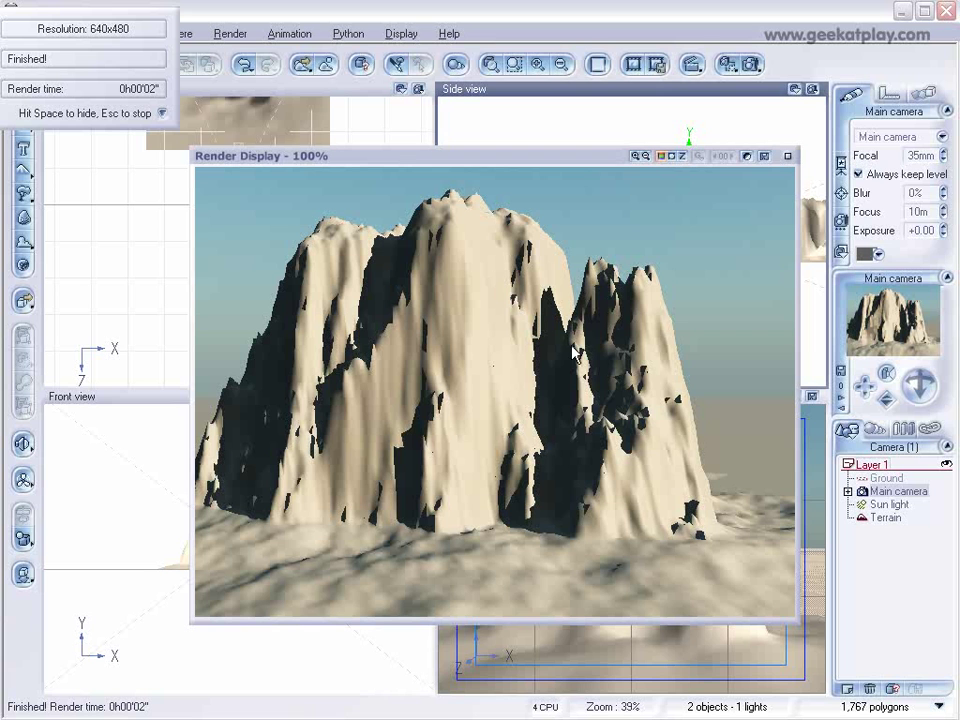
click(788, 160)
- Change the terrain's material to a volumetric material with the Hypertexture lighting model
right_drag(730, 248, 561, 255)
click(631, 262)
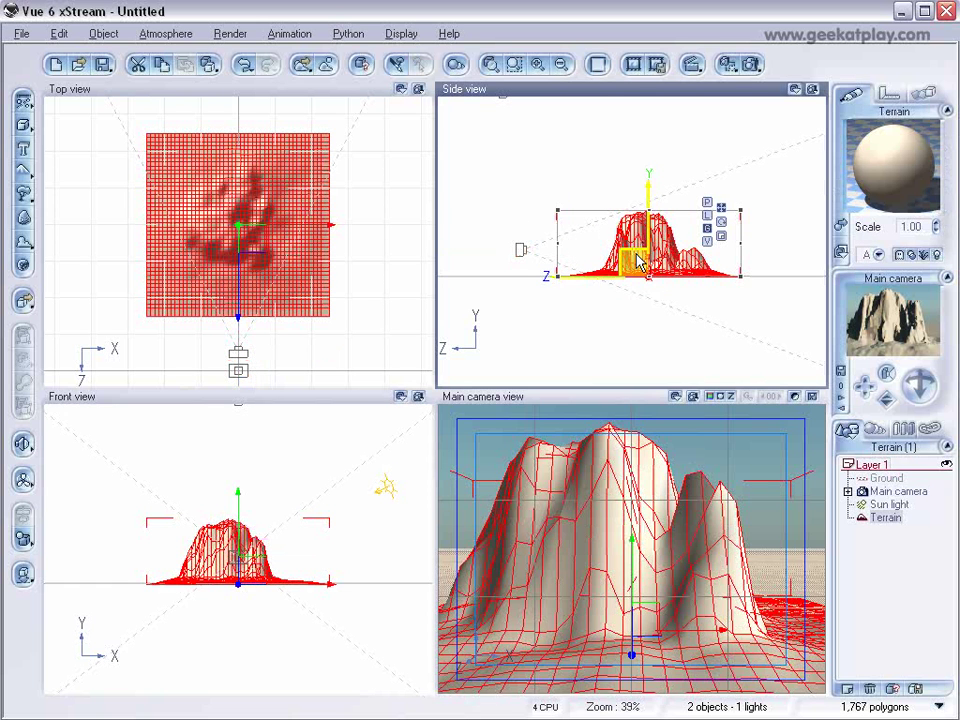
double_click(886, 162)
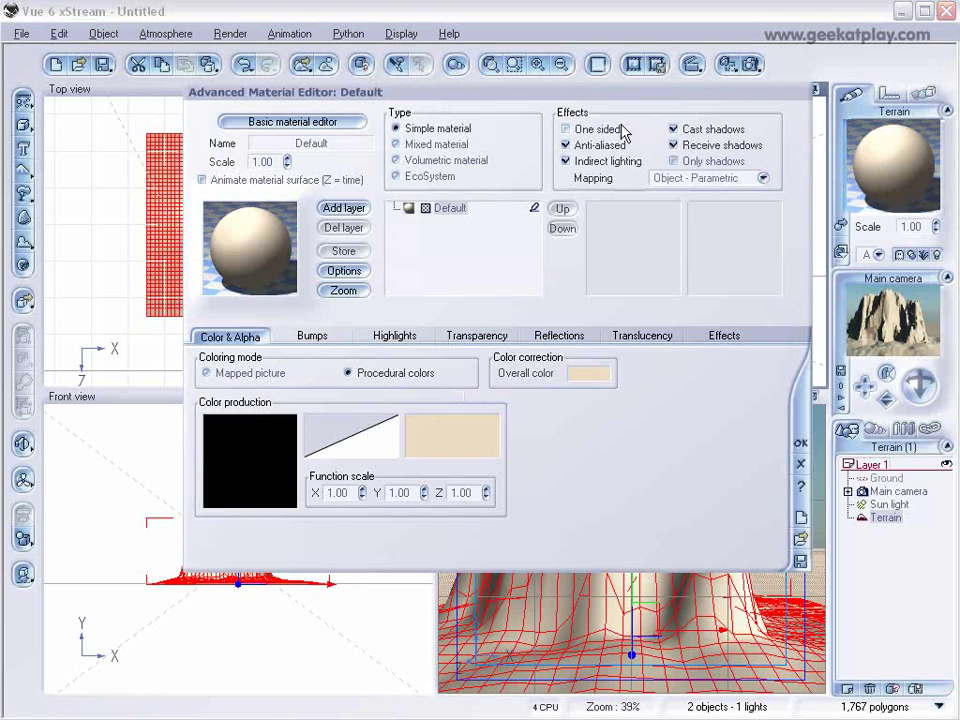
drag(603, 97, 490, 176)
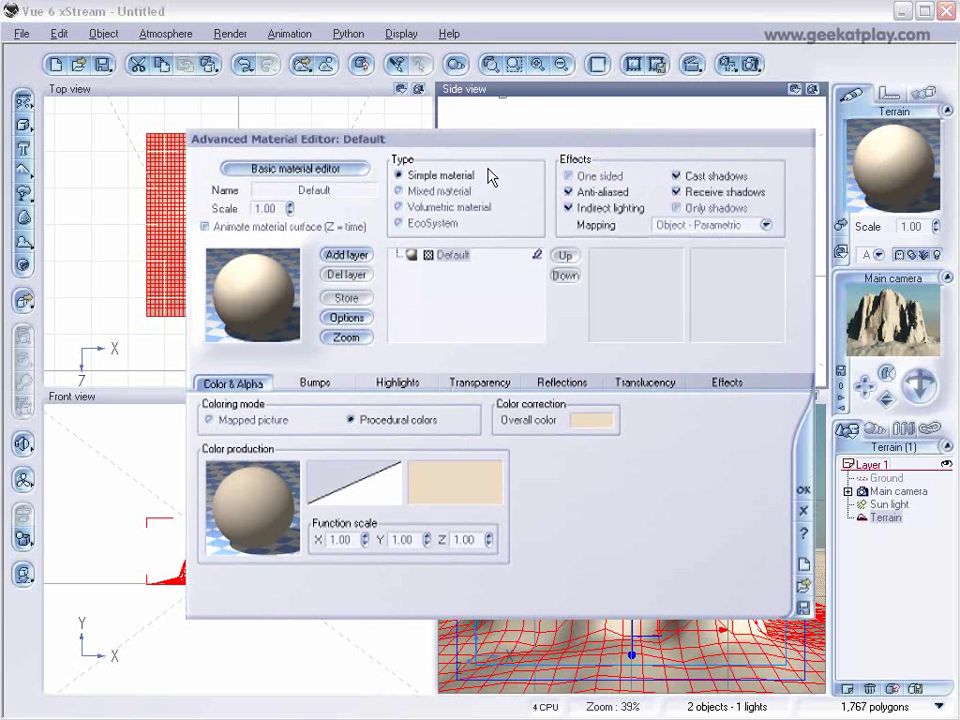
click(436, 207)
click(381, 383)
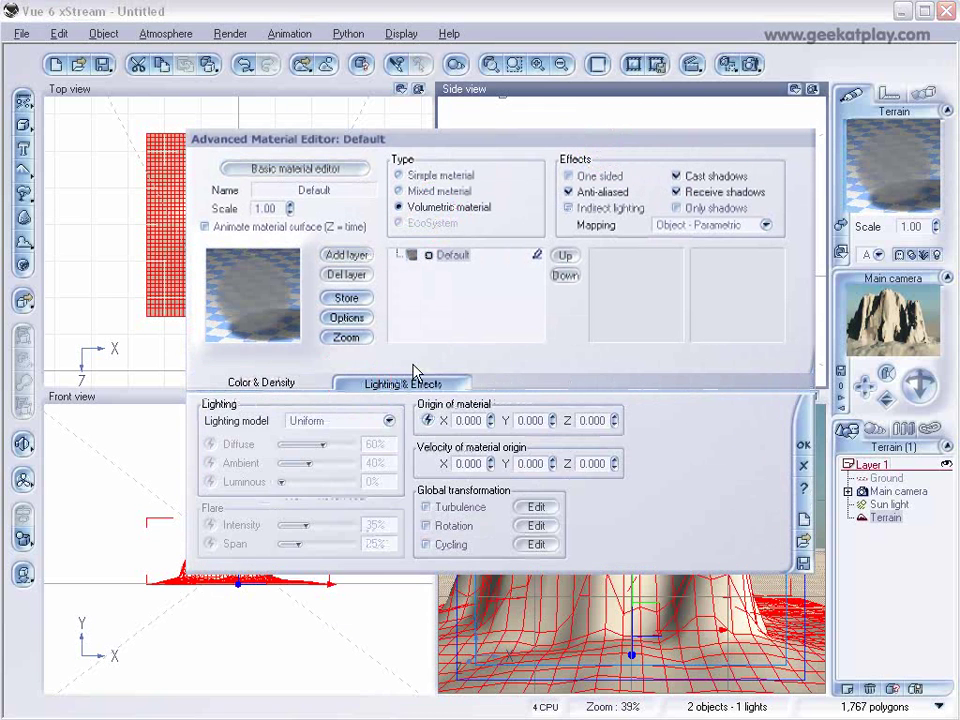
click(356, 421)
click(347, 492)
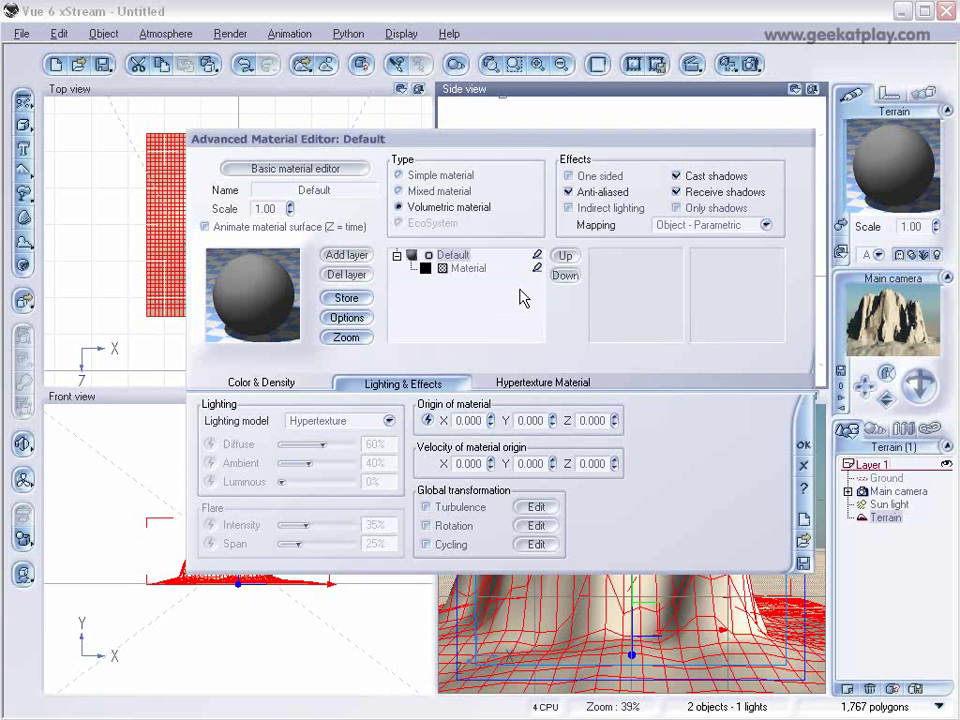
- Edit the volumetric material's density production function and add a Blender combiner node feeding the Density output
click(280, 386)
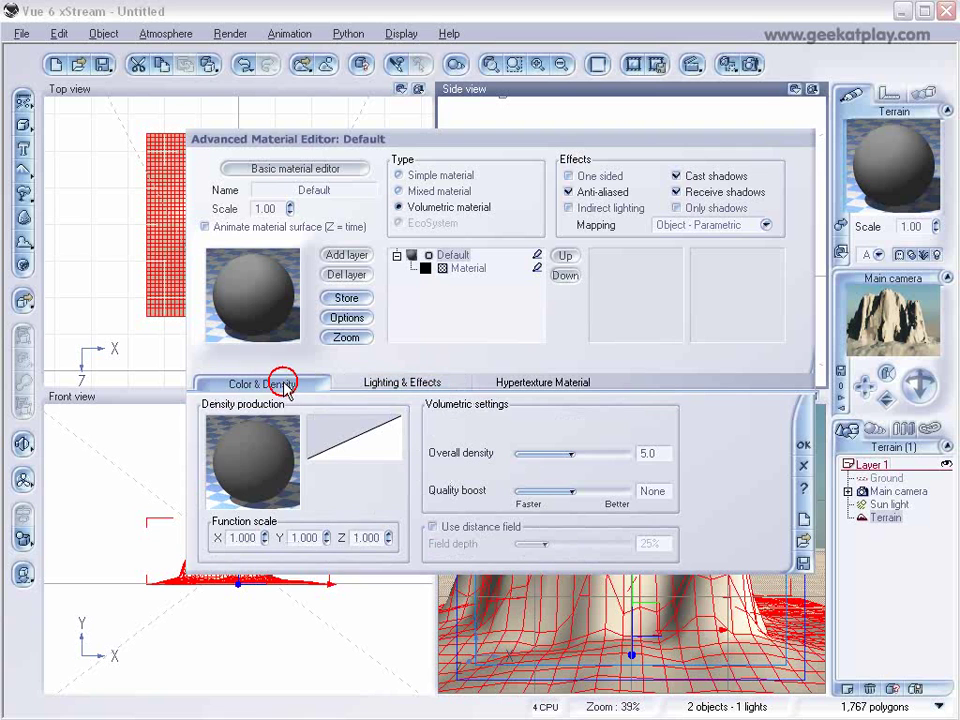
right_click(263, 455)
click(305, 453)
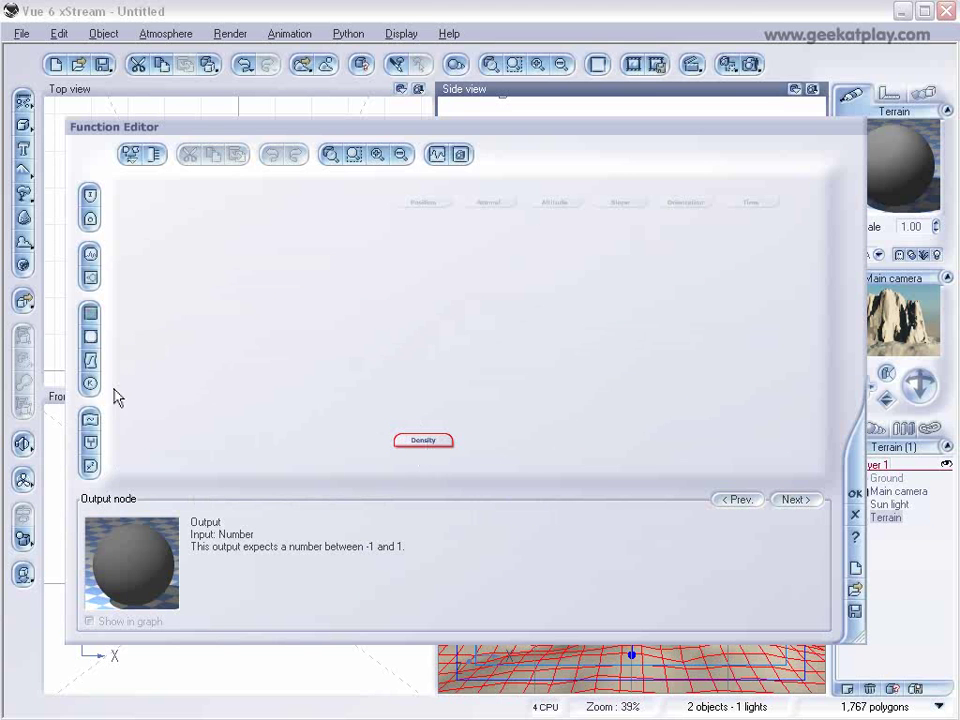
click(90, 441)
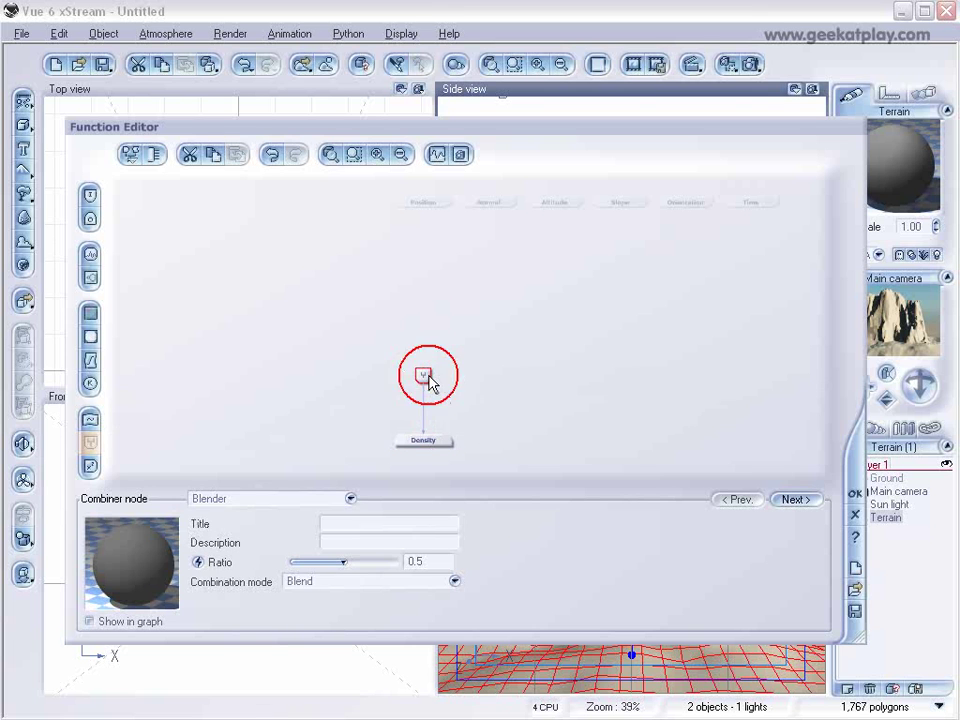
- Add a Perlin Value noise node and a Simple Fractal node, and connect both to the Blender node
click(401, 310)
click(88, 258)
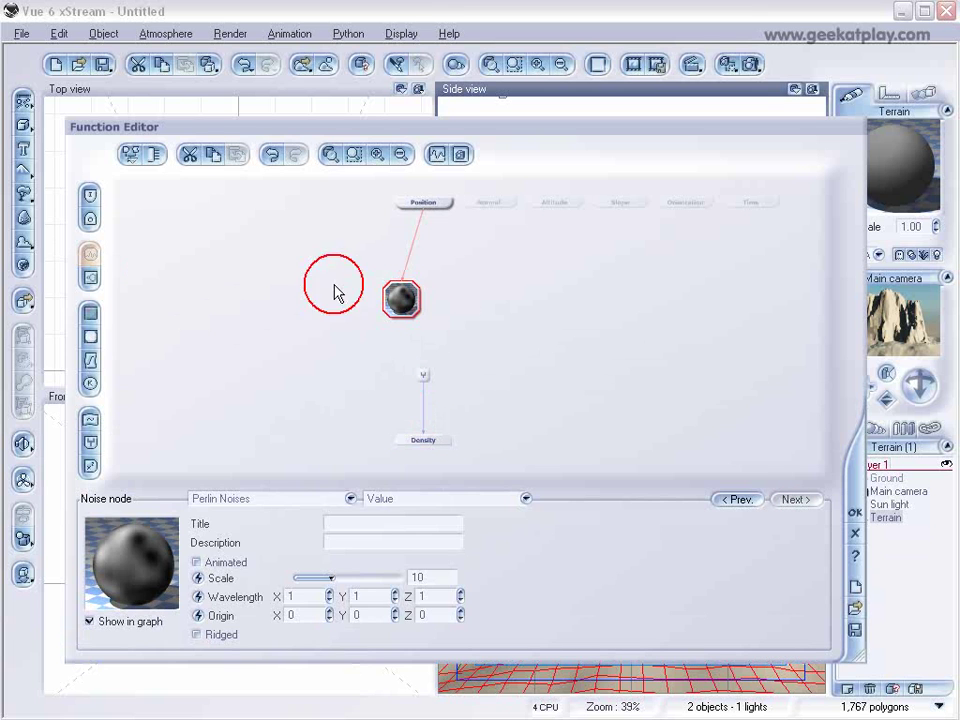
click(466, 310)
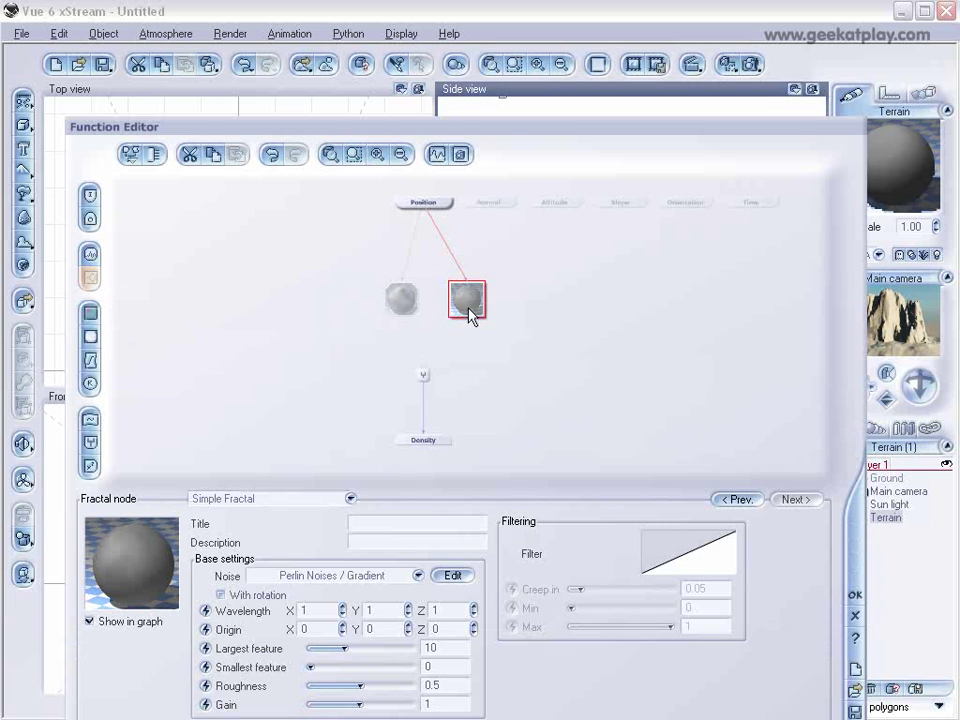
click(401, 299)
click(420, 373)
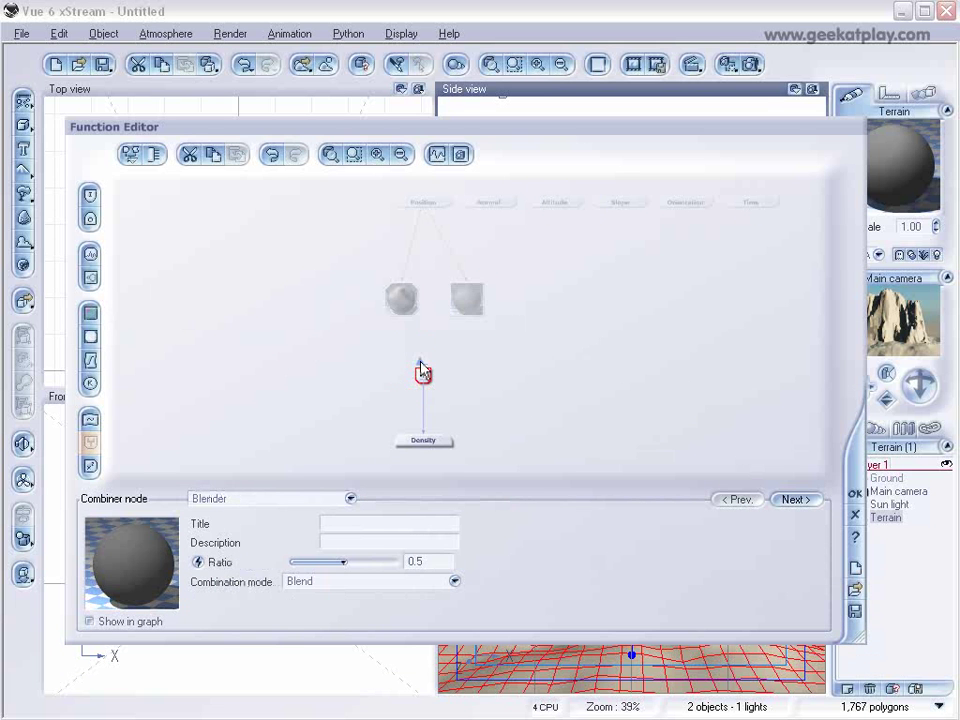
mouse_move(403, 321)
mouse_down()
mouse_move(439, 366)
mouse_move(422, 375)
mouse_move(474, 321)
mouse_move(468, 305)
mouse_up()
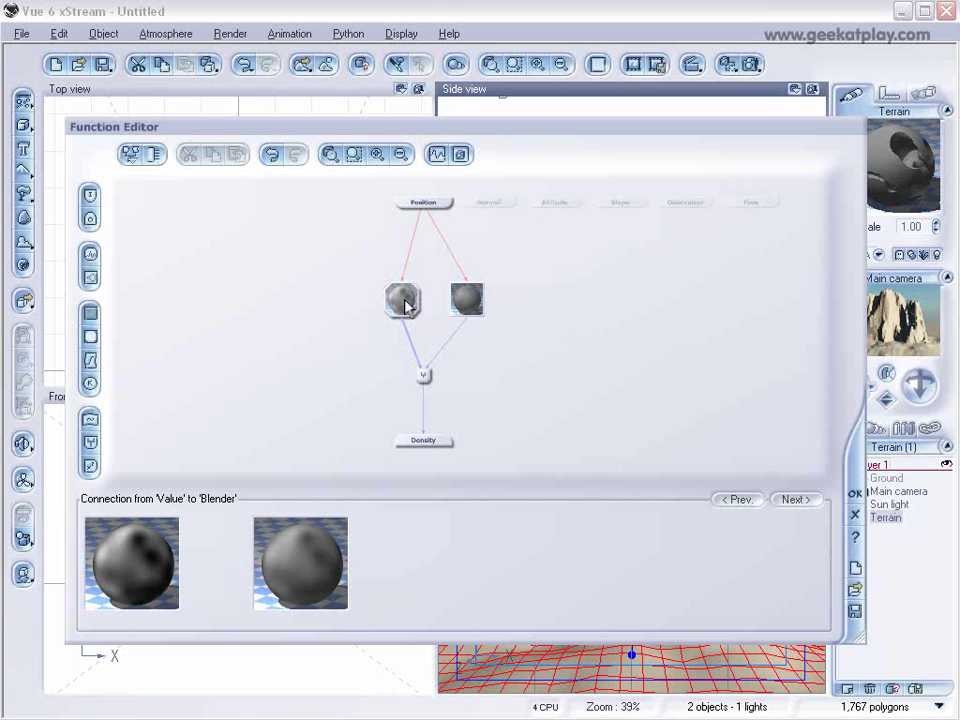
- Set the fractal's largest feature to about 4.06, roughness 0.81 and gain 2.98, set the noise scale to about 6.23, and accept the function
click(468, 300)
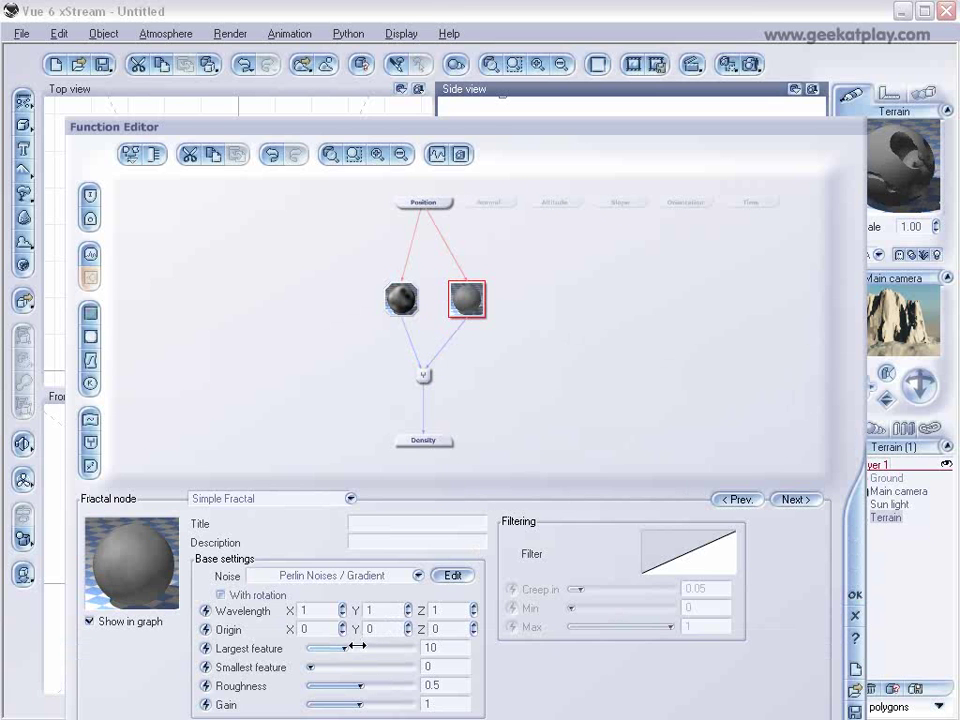
drag(352, 645, 336, 646)
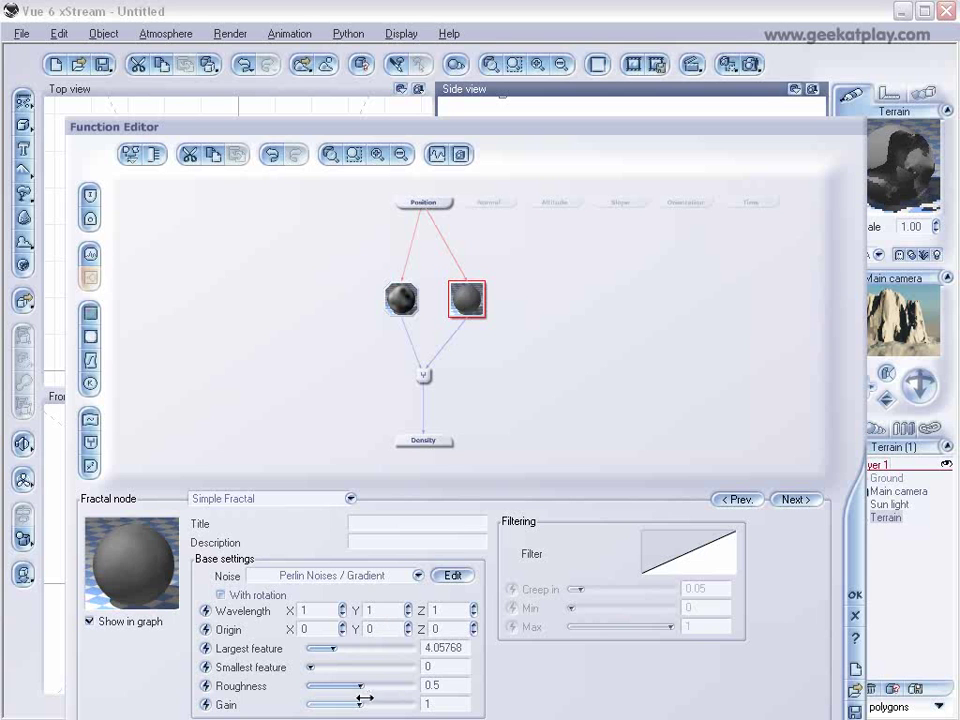
mouse_move(363, 688)
mouse_down()
mouse_move(391, 688)
mouse_move(381, 704)
mouse_up()
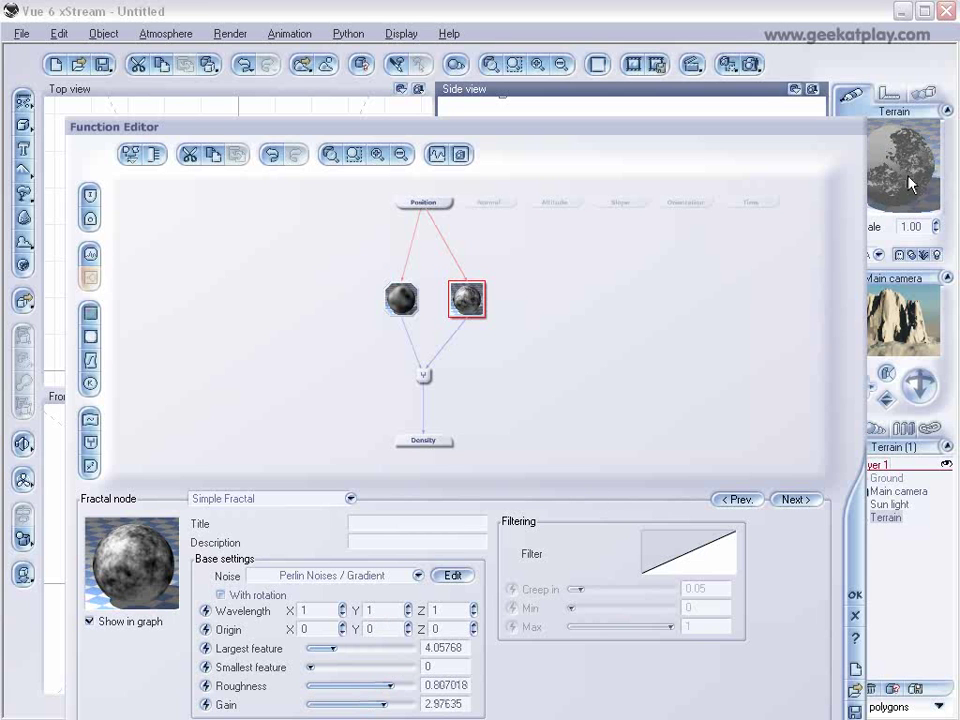
click(412, 296)
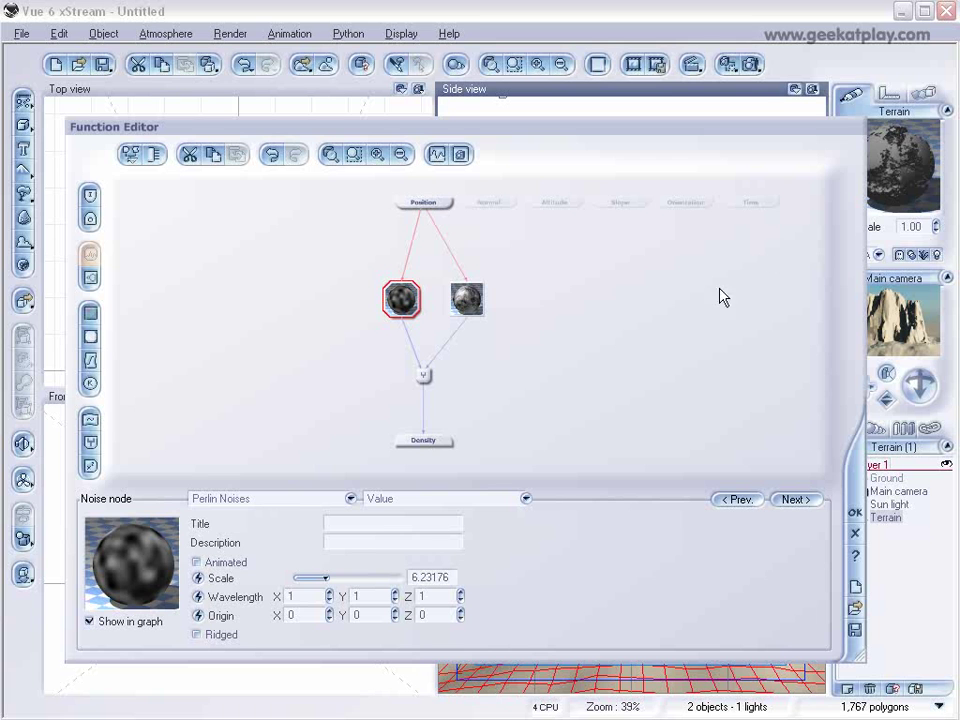
click(855, 513)
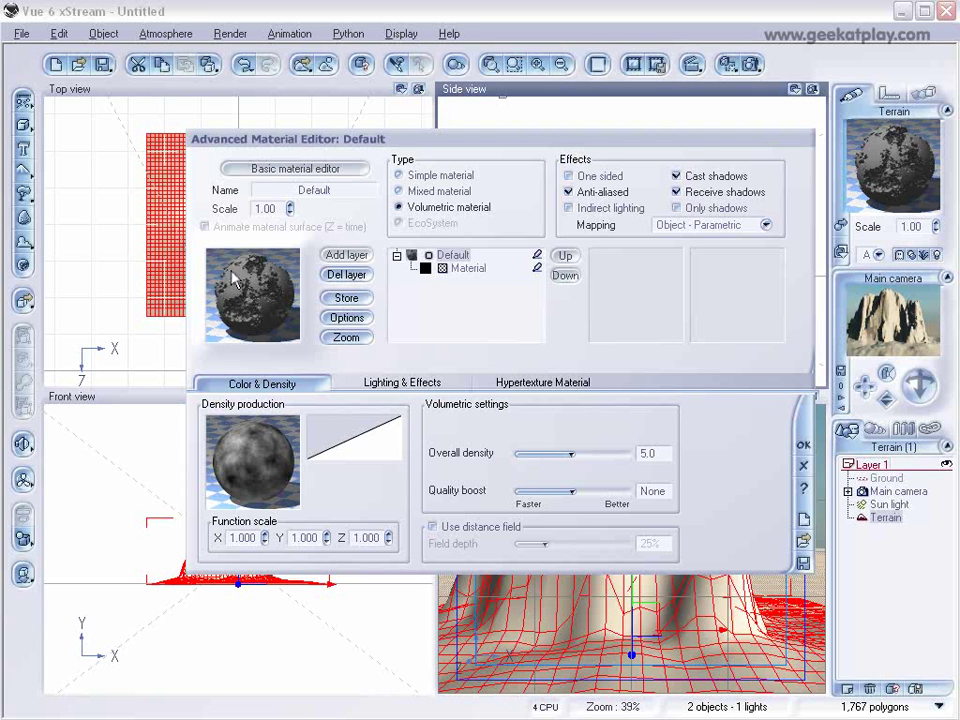
- Open the bump production function of the hypertexture's Material sub-layer and move the color map node away from the outputs
click(470, 268)
click(318, 384)
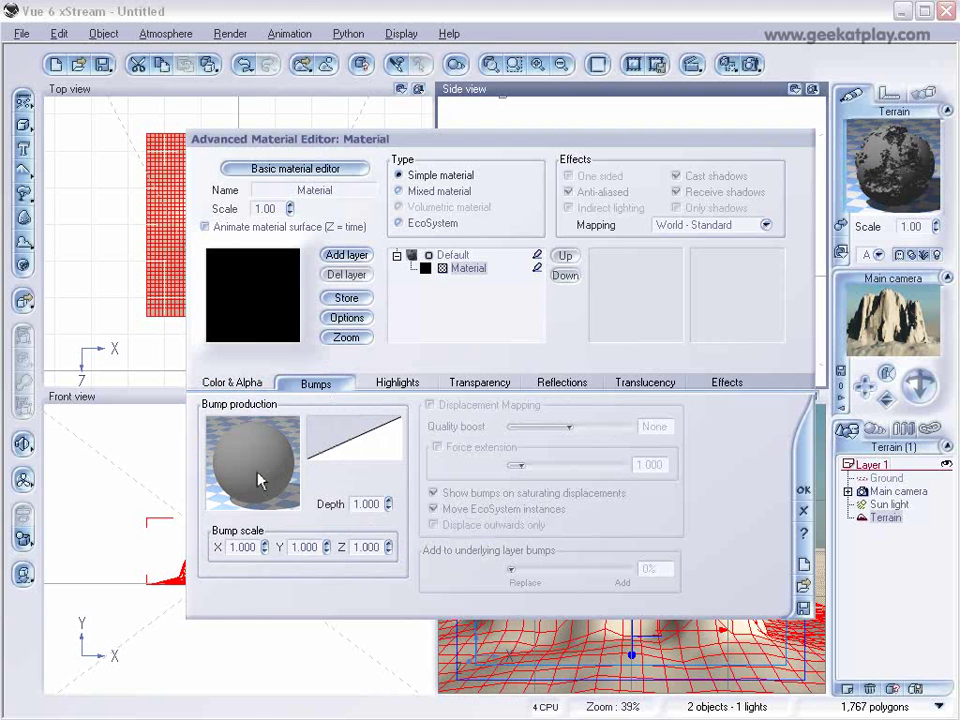
right_click(258, 510)
click(285, 525)
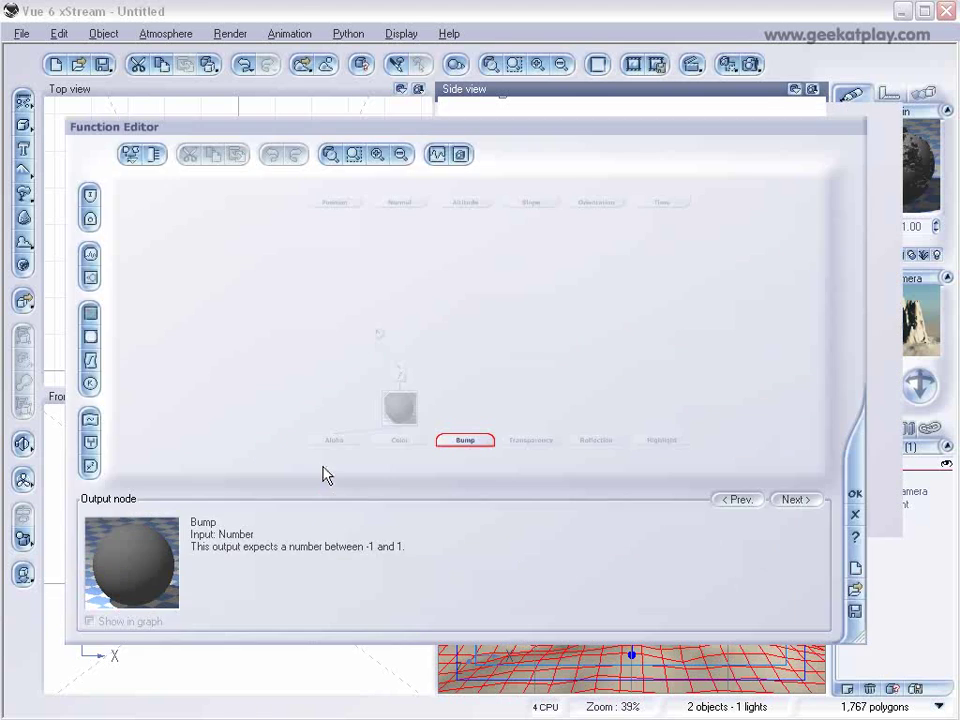
drag(400, 408, 312, 343)
- Add a Simple Fractal node feeding the Bump output, with largest feature about 4.37, roughness about 0.7 and gain about 1.38
click(462, 438)
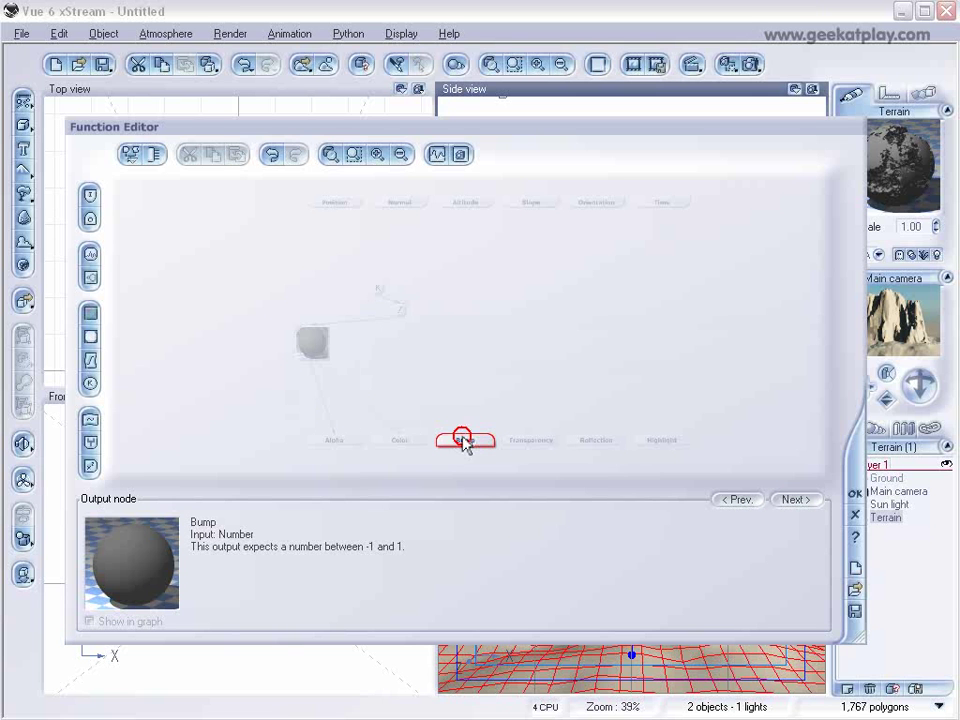
click(93, 280)
drag(479, 405, 471, 338)
drag(365, 648, 363, 704)
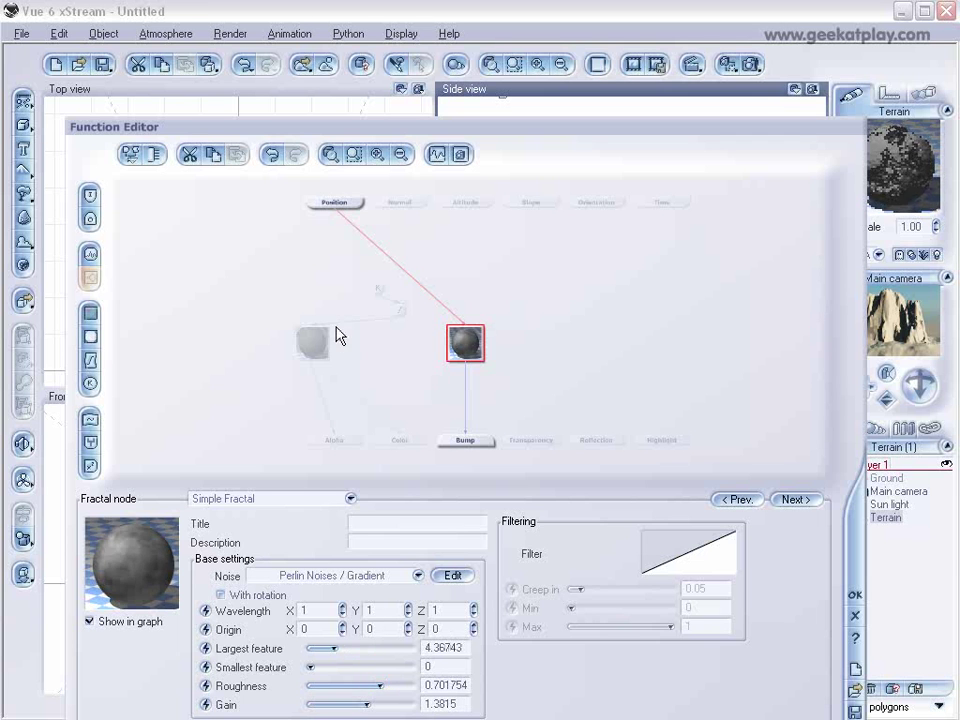
- Reposition the color map node above the Alpha and Color outputs and delete the filter and constant nodes feeding it
drag(311, 343, 348, 357)
click(400, 311)
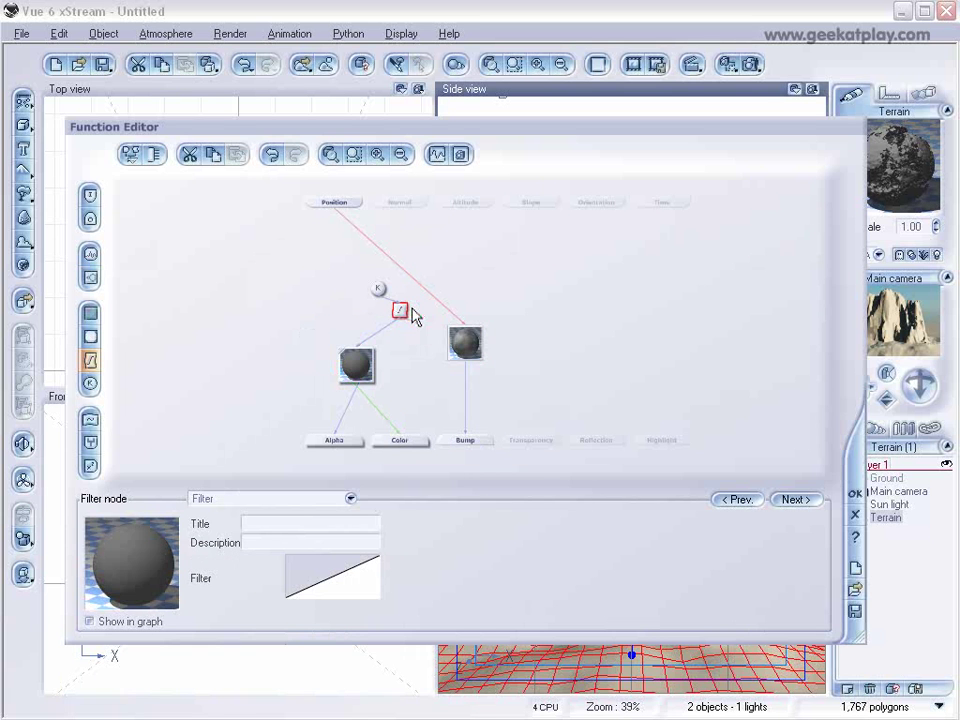
click(377, 288)
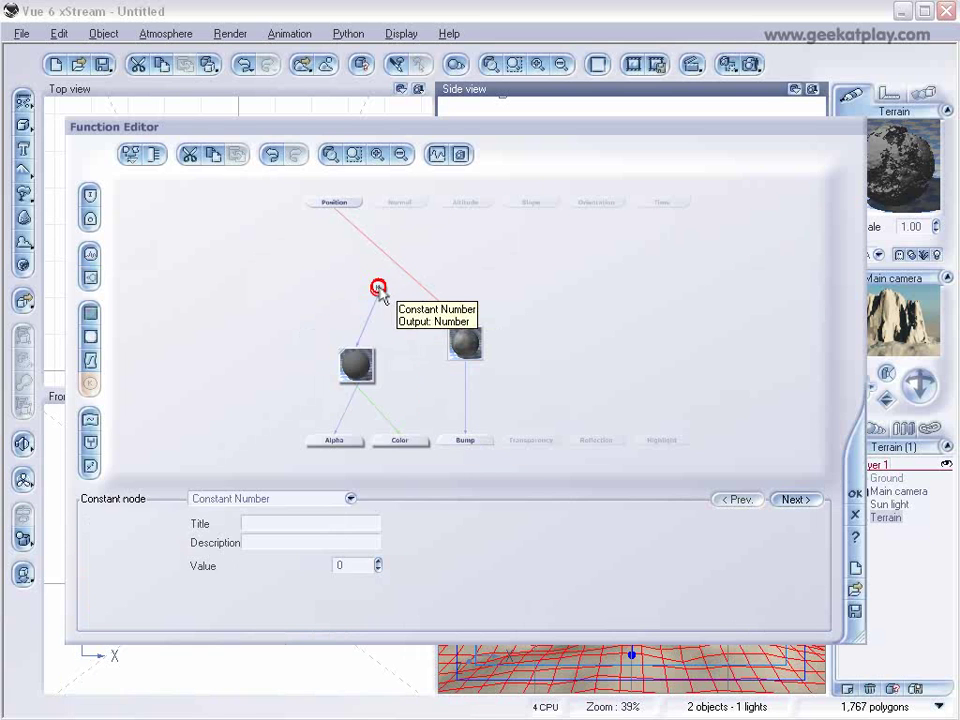
- Assign the Stone gray color map from the Rocks and Grass collection to the color node
click(356, 364)
click(335, 581)
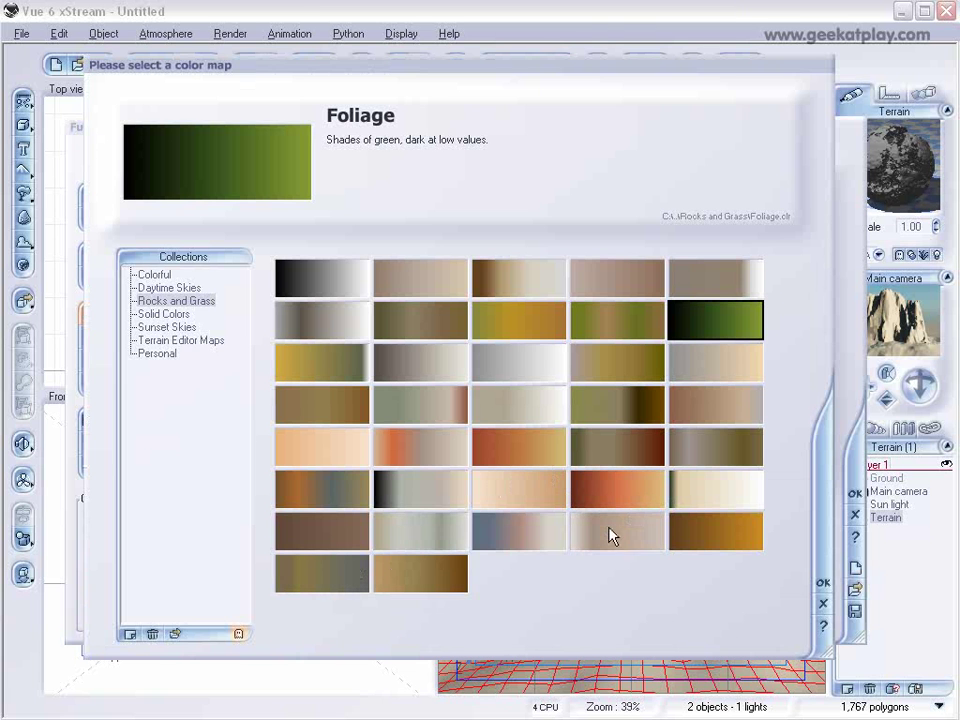
click(437, 533)
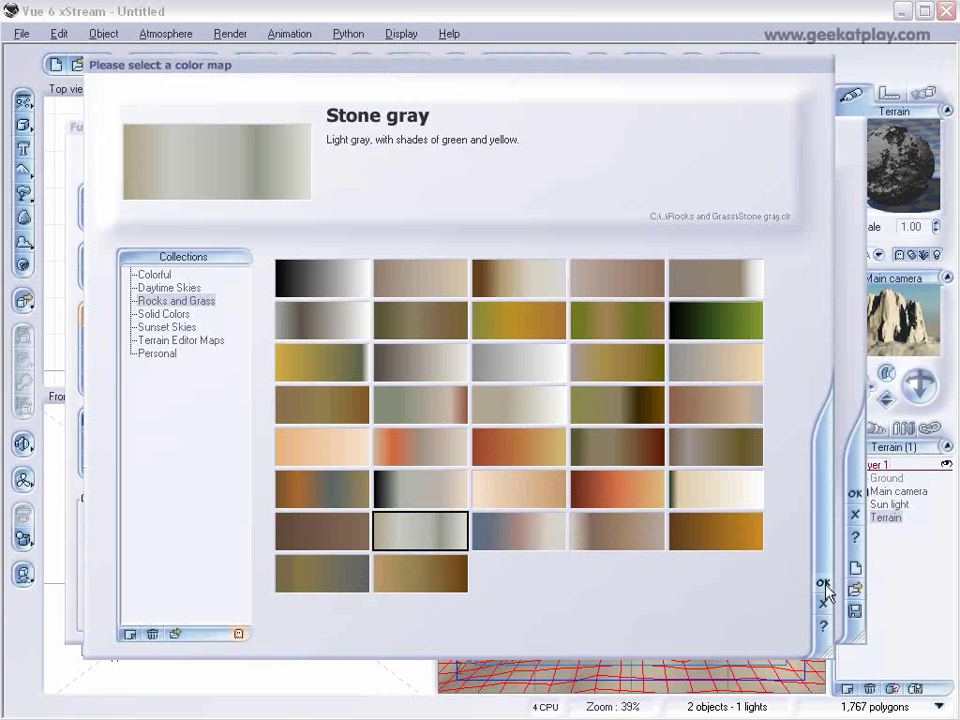
click(821, 583)
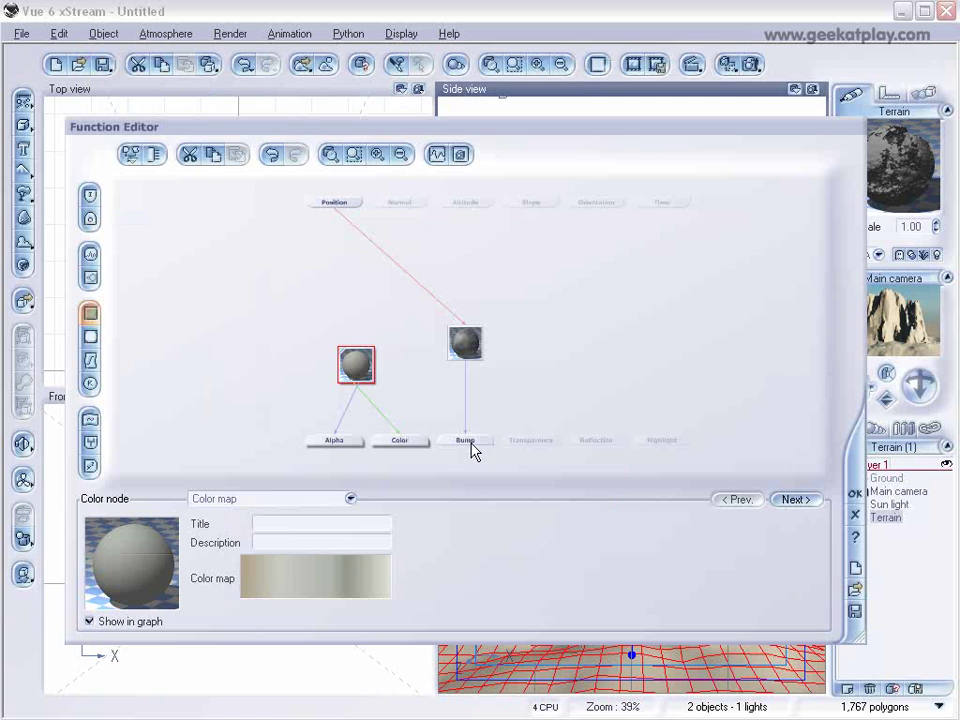
- Add a Simple Fractal node above the color map node, connect it as the color map's input, and accept the function
click(350, 310)
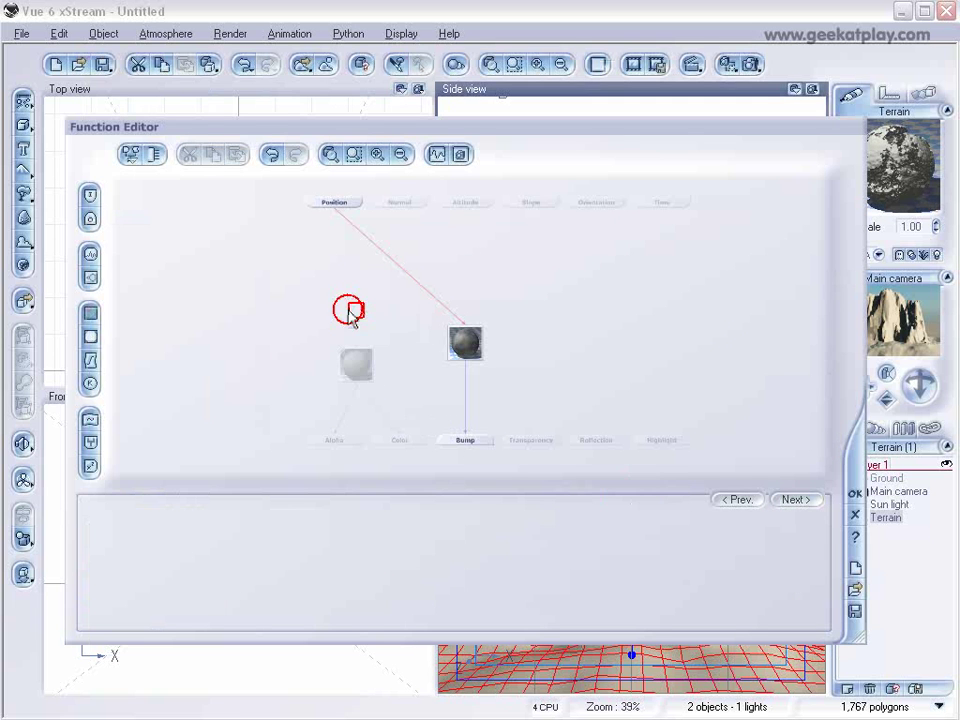
click(89, 279)
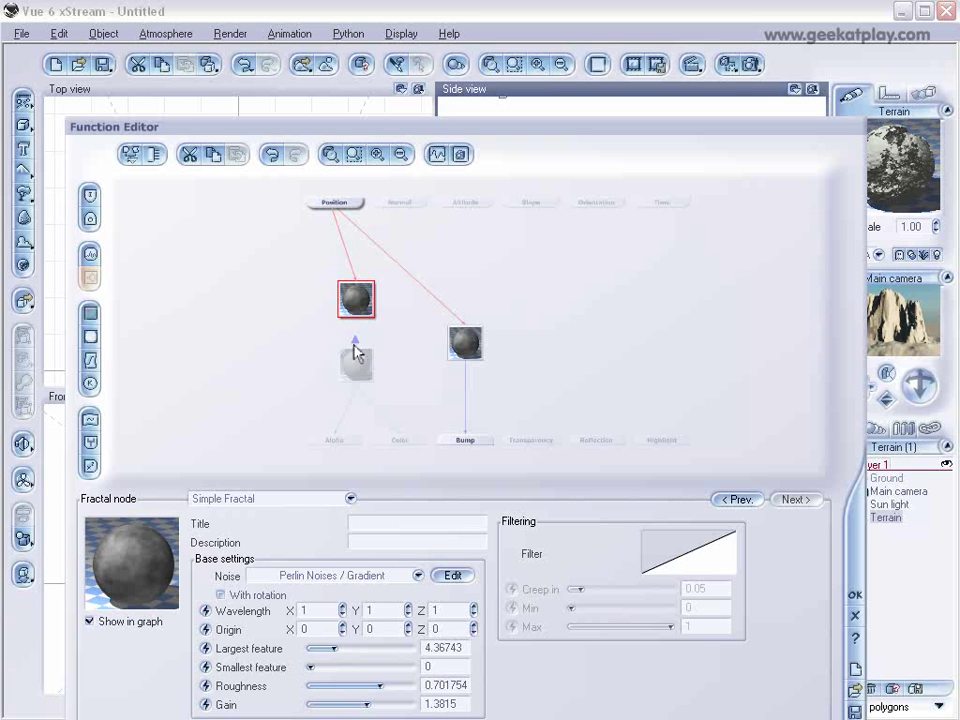
click(355, 333)
click(89, 313)
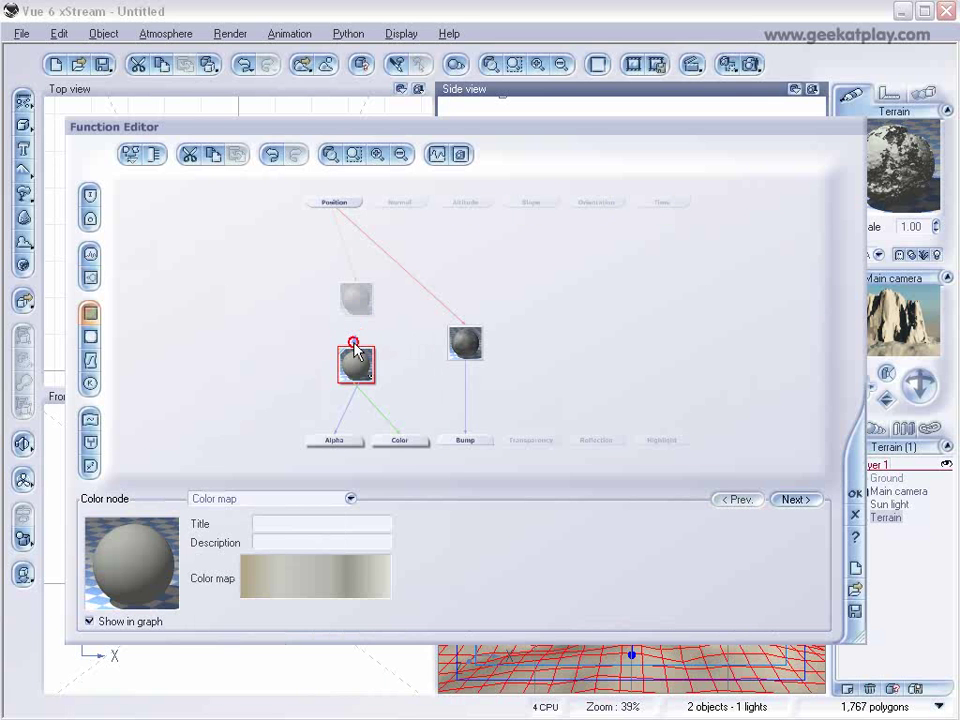
click(355, 302)
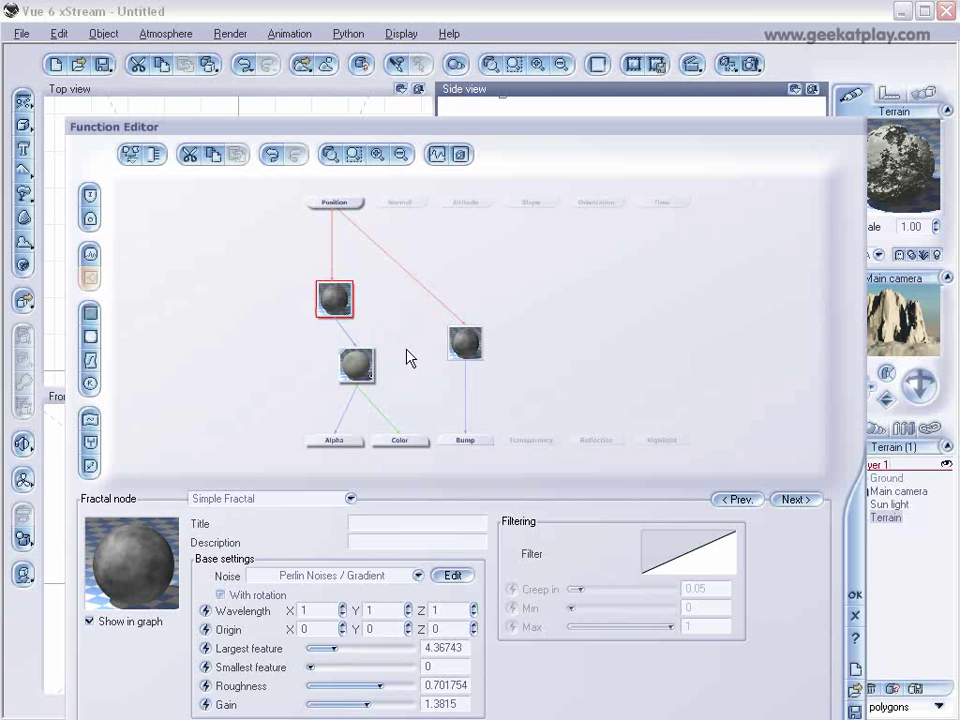
click(362, 364)
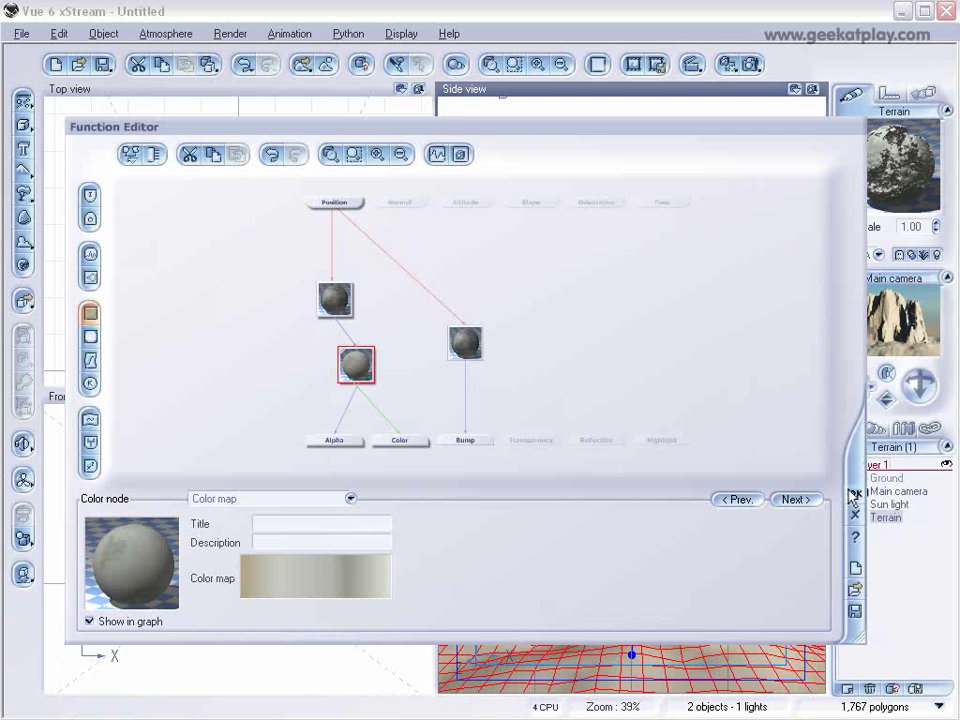
click(853, 492)
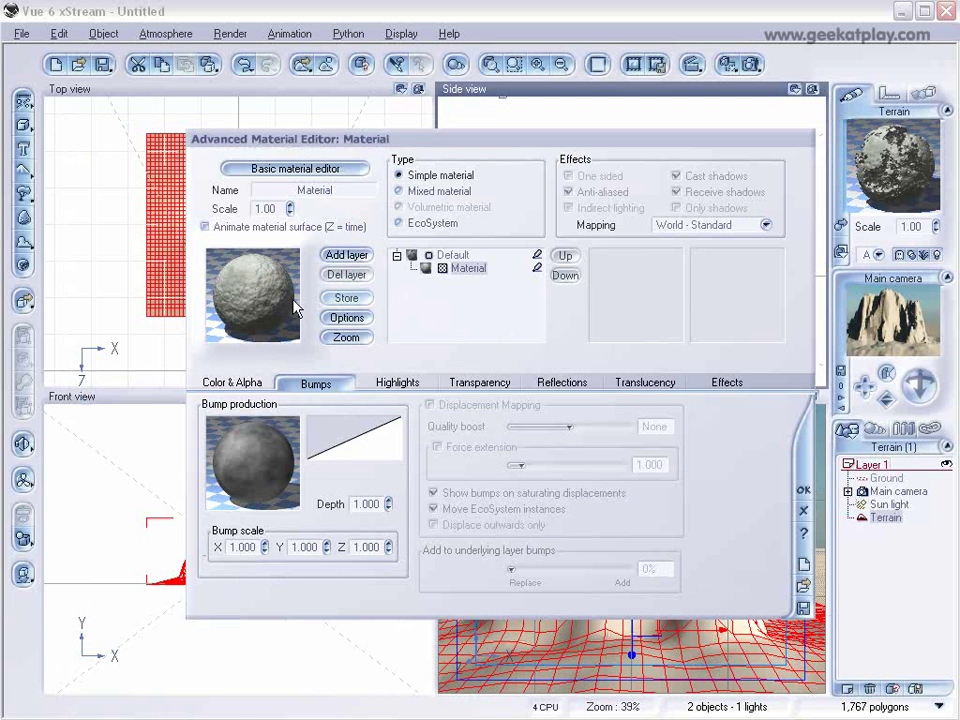
- Set the bump depth of the Material surface under the Default volumetric material to -0.7
click(451, 255)
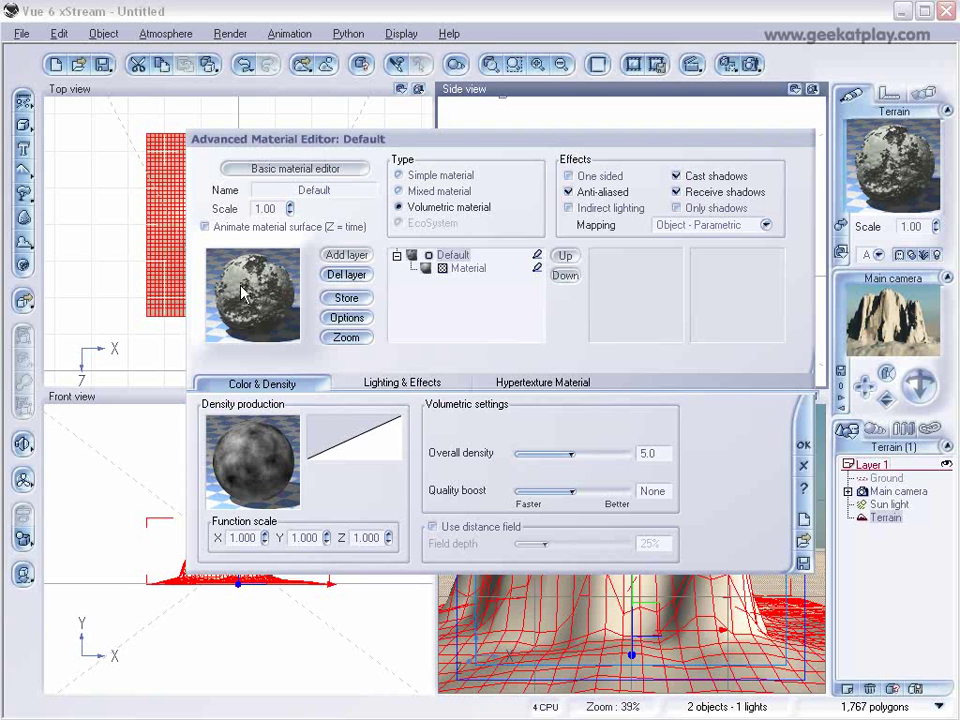
click(462, 268)
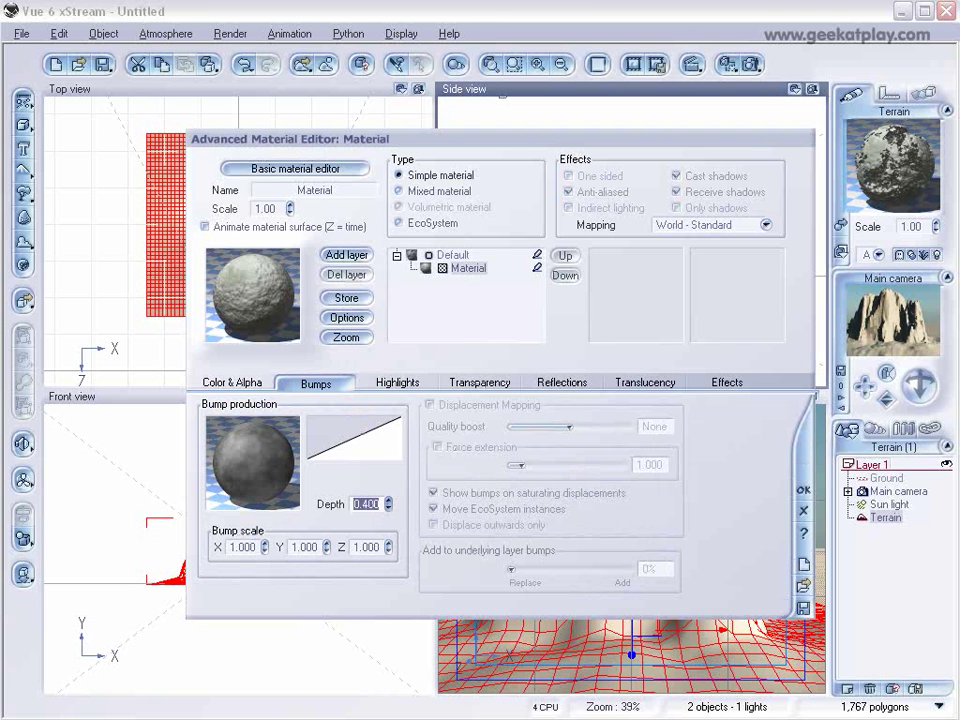
text(-0.5)
key(Return)
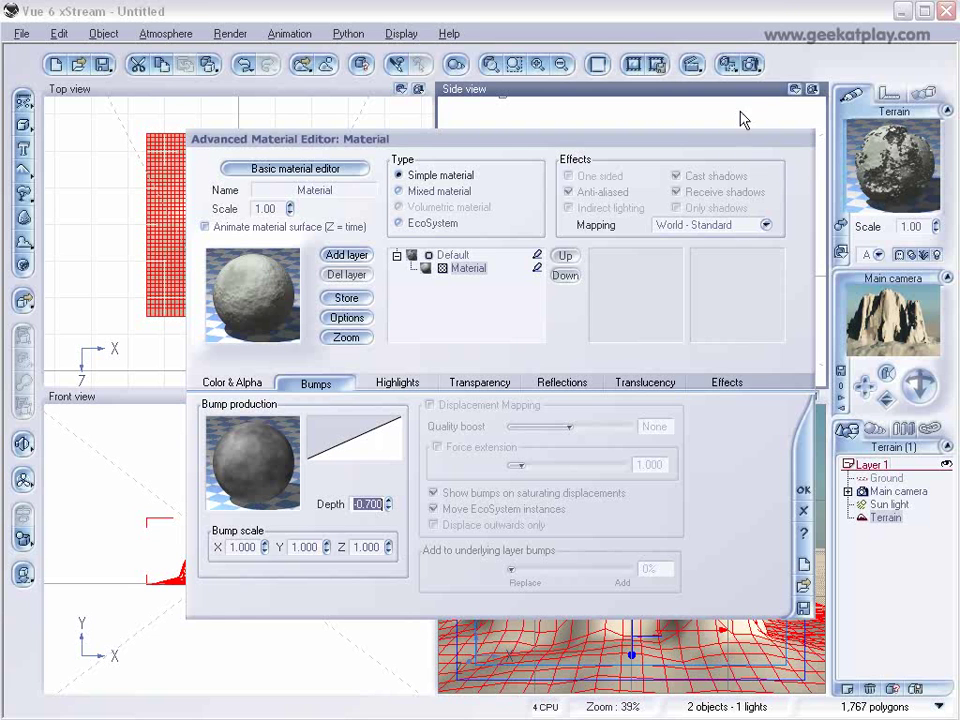
- Render the main camera view to check the bumps, stop the render and close the render display
click(751, 64)
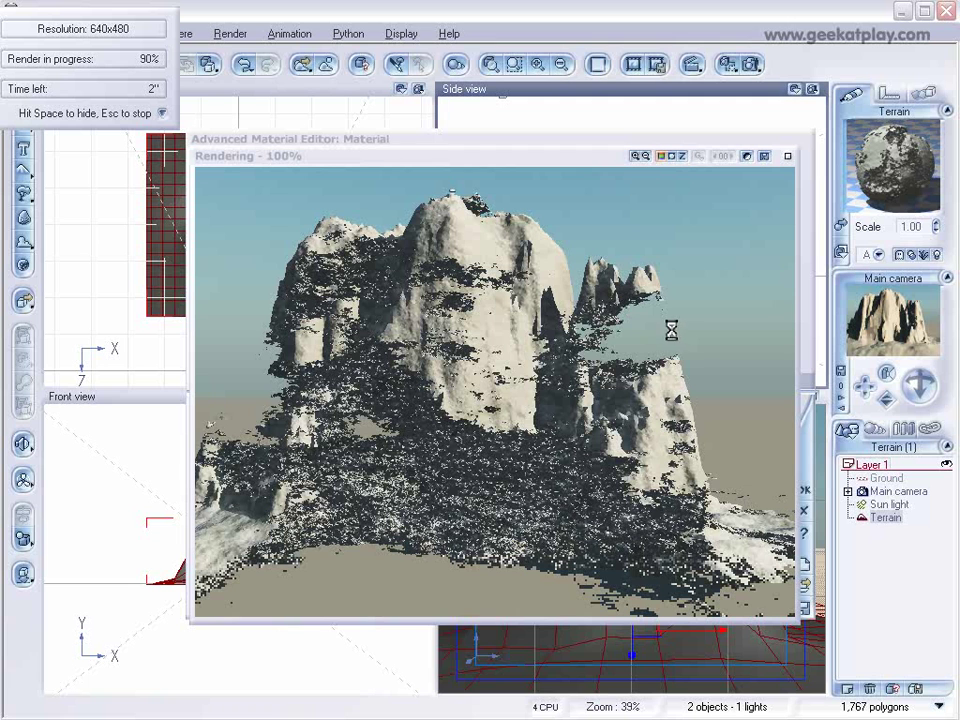
click(560, 437)
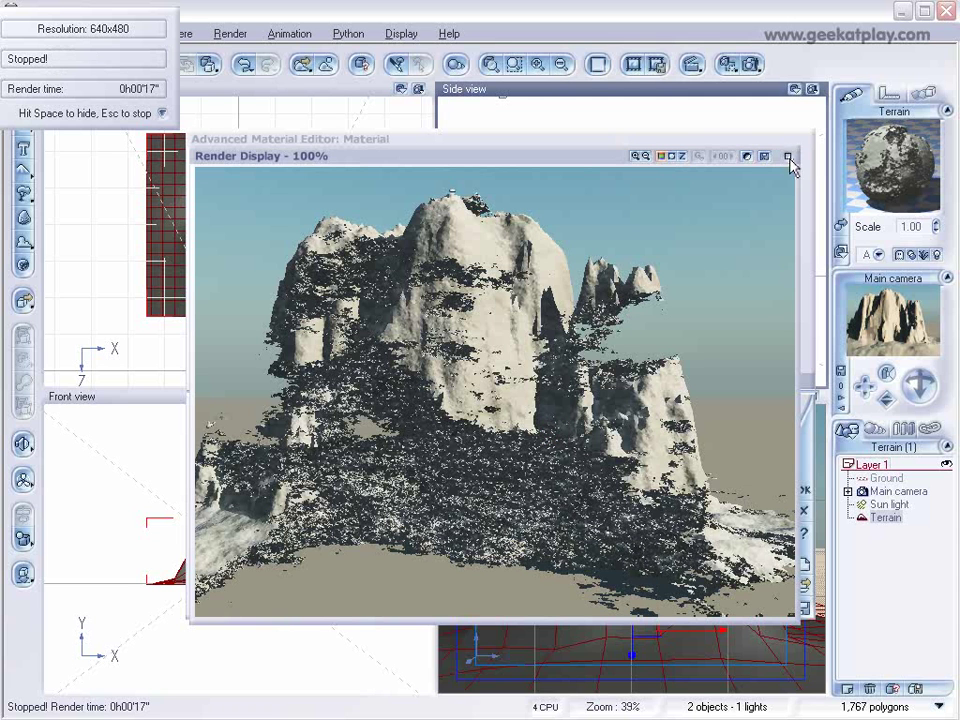
click(772, 228)
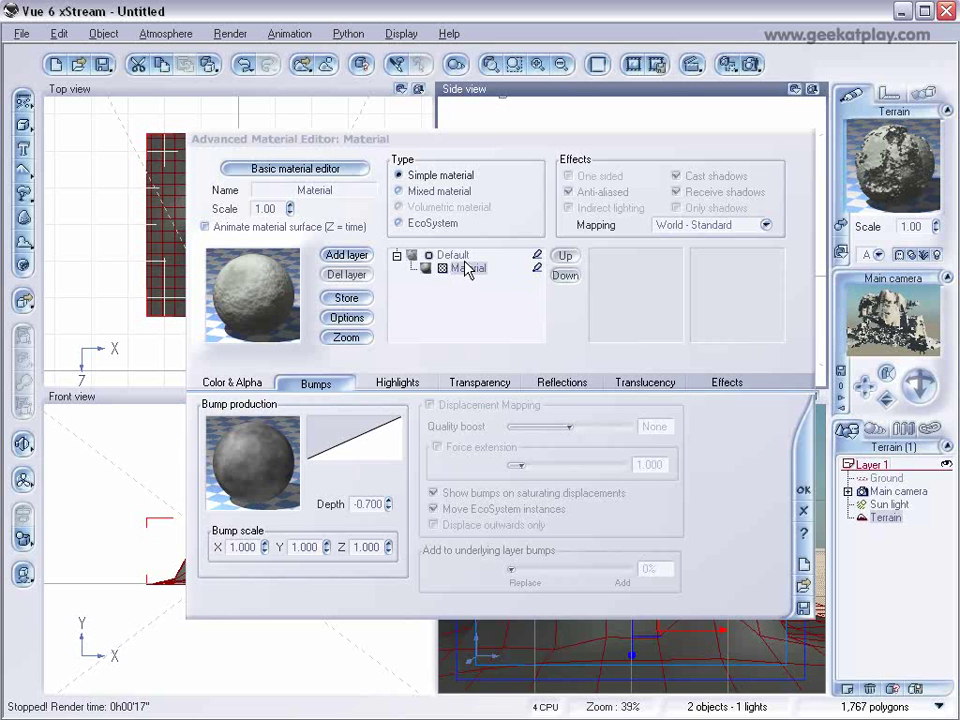
- Reshape the bump filter curve with keypoints at about X 0.47, Y 0.3 and about X 0.73, Y 1, and accept it
click(355, 437)
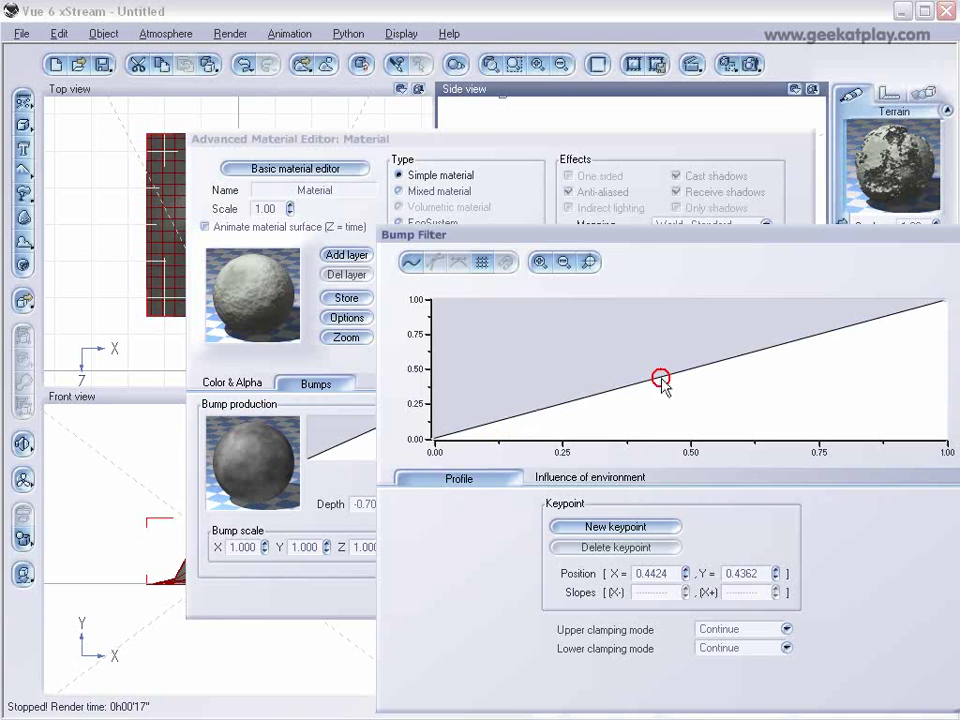
click(661, 378)
drag(661, 378, 641, 336)
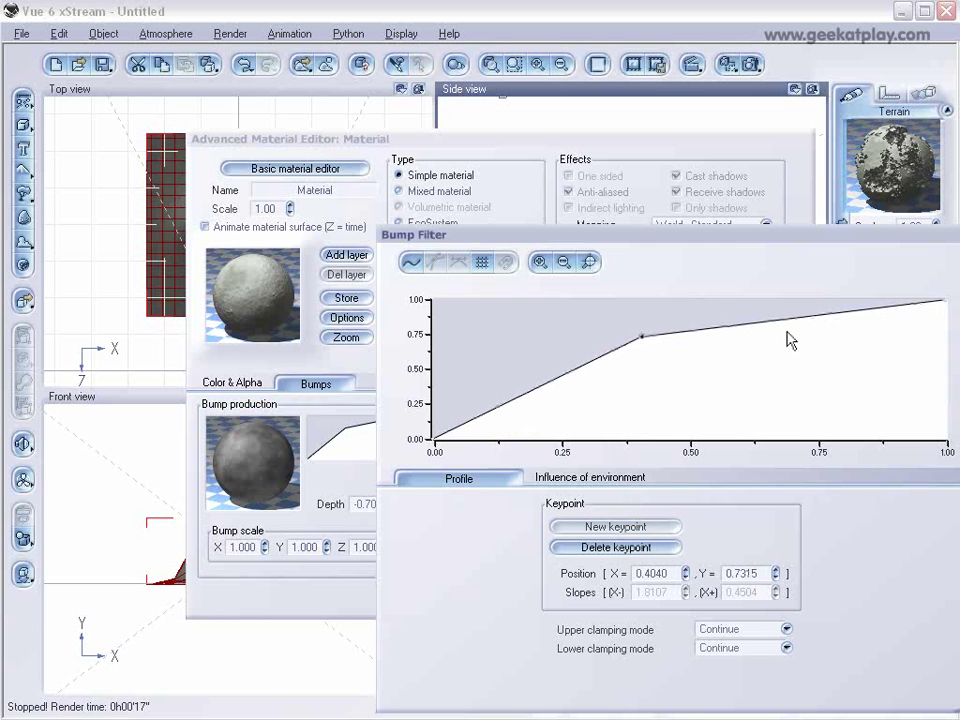
mouse_move(807, 318)
mouse_down()
mouse_move(812, 347)
mouse_move(808, 300)
mouse_up()
drag(637, 338, 675, 396)
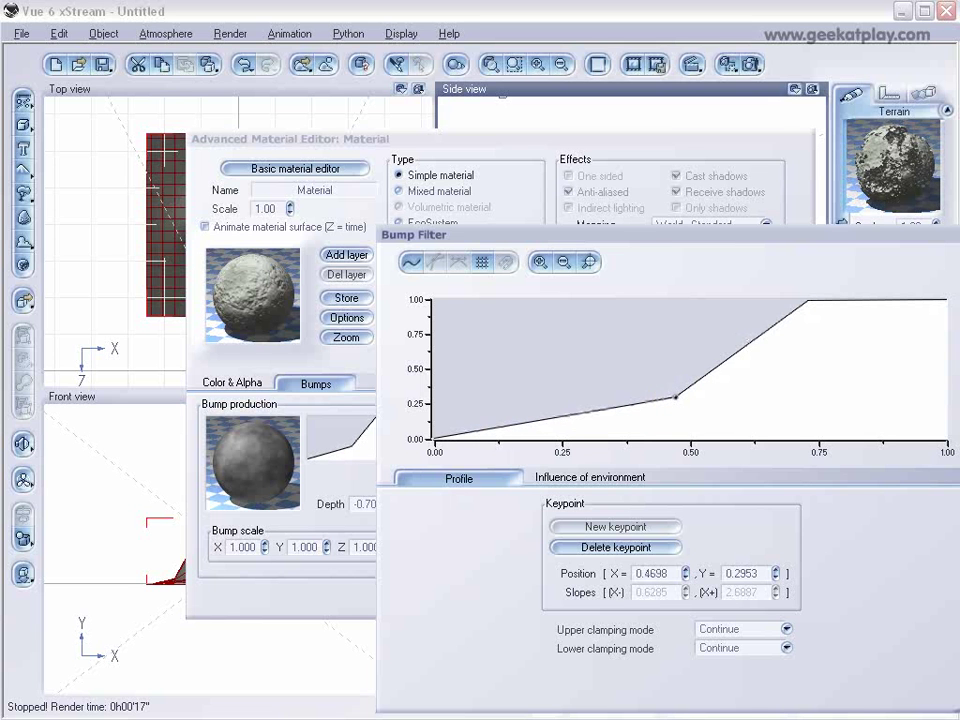
key(Return)
- In the Default material's density function, insert a Multiply (aX) filter with factor 2 between the Blender and Density nodes
click(452, 258)
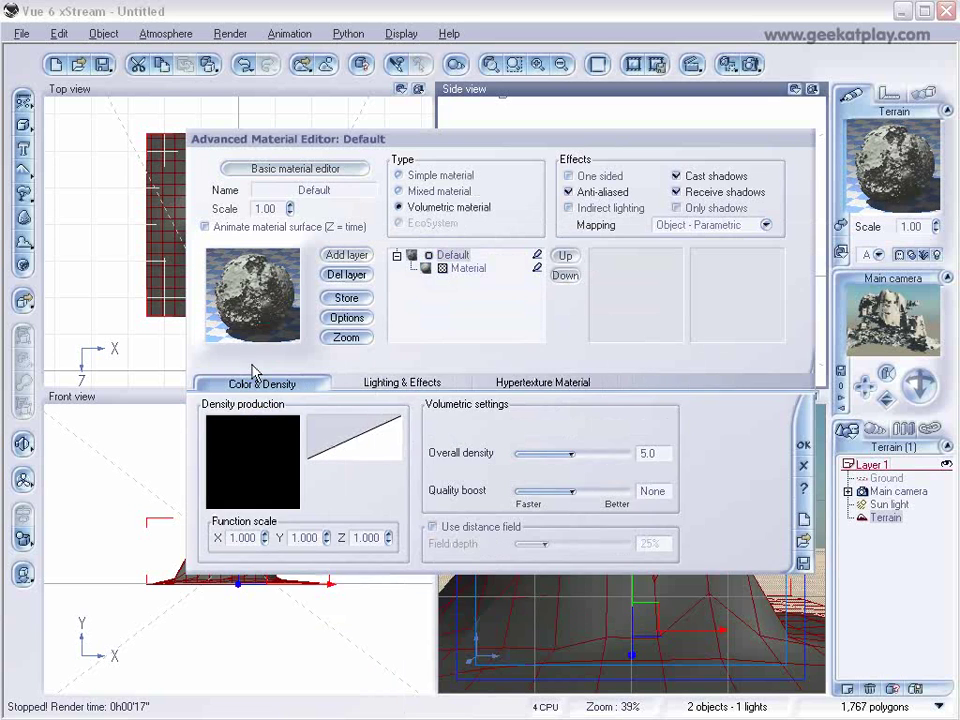
right_click(252, 463)
click(266, 475)
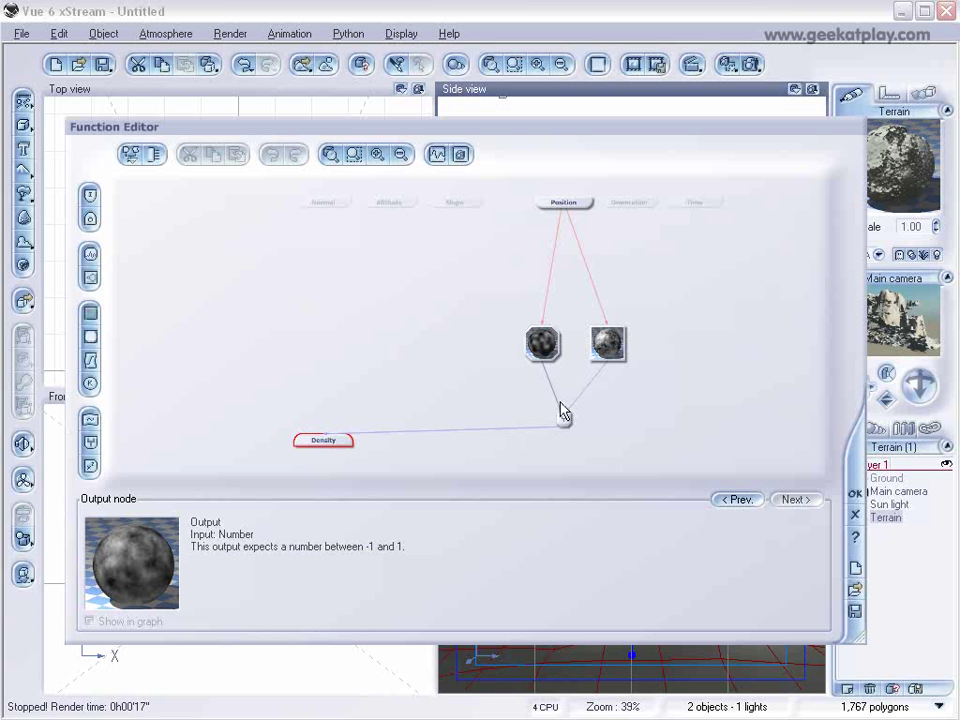
click(489, 430)
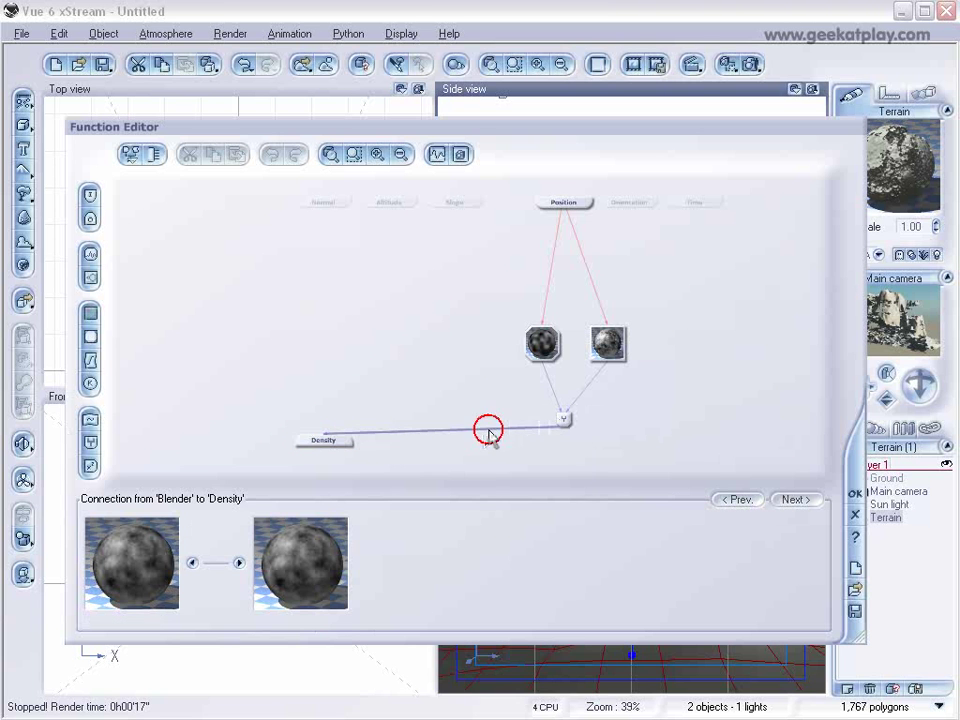
click(90, 365)
click(304, 505)
click(296, 226)
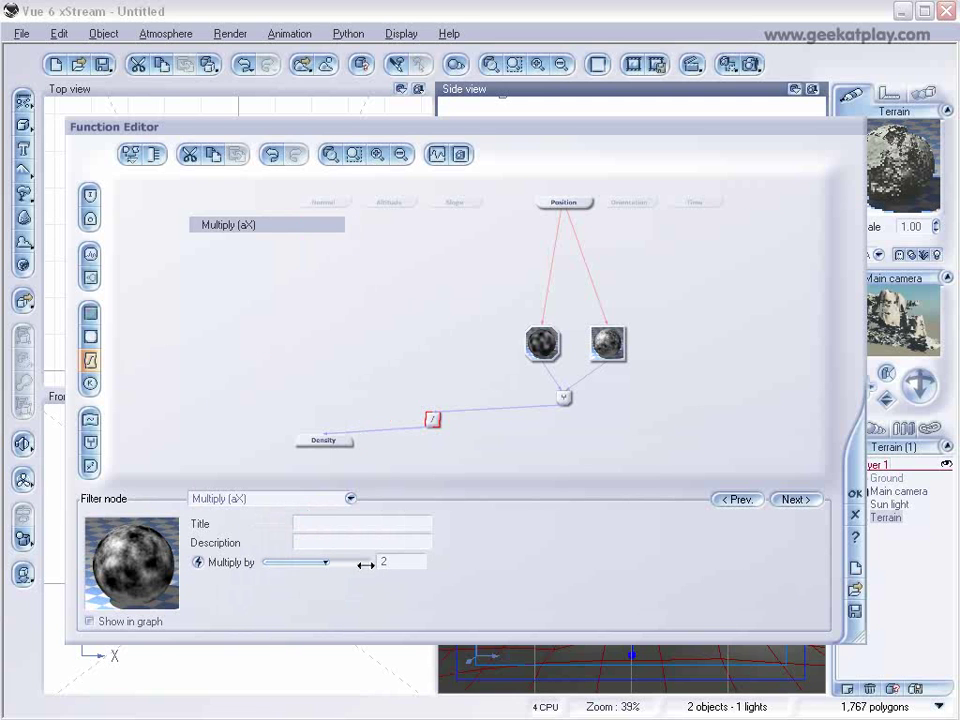
- Raise the noise and fractal nodes above the blender, set the fractal's roughness to about 0.75 and gain to about 1.69, and accept the function
drag(548, 347, 526, 324)
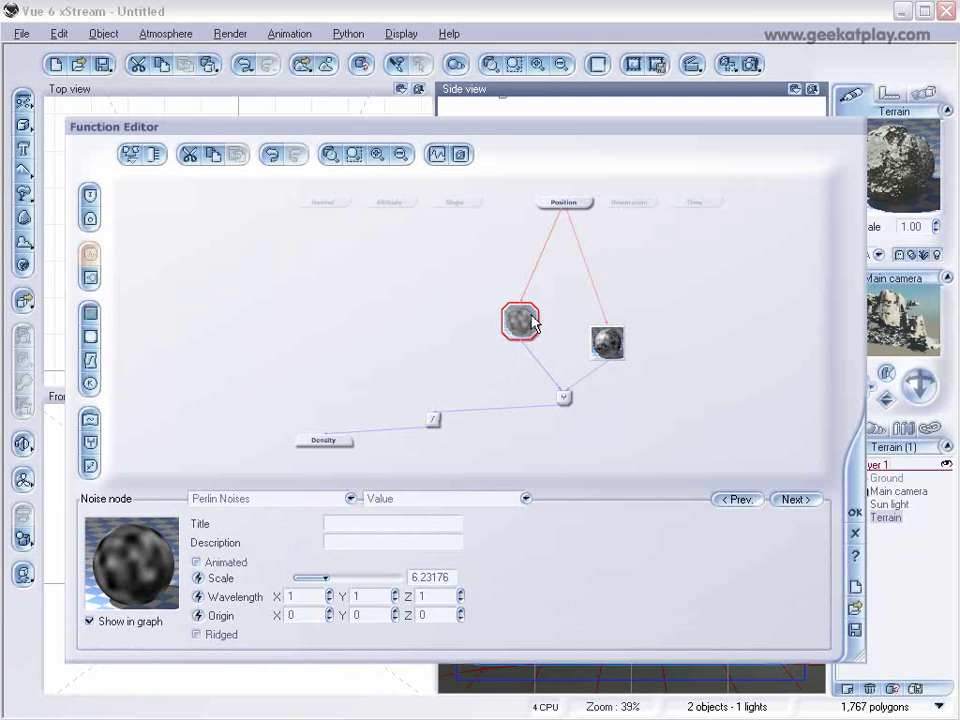
click(608, 342)
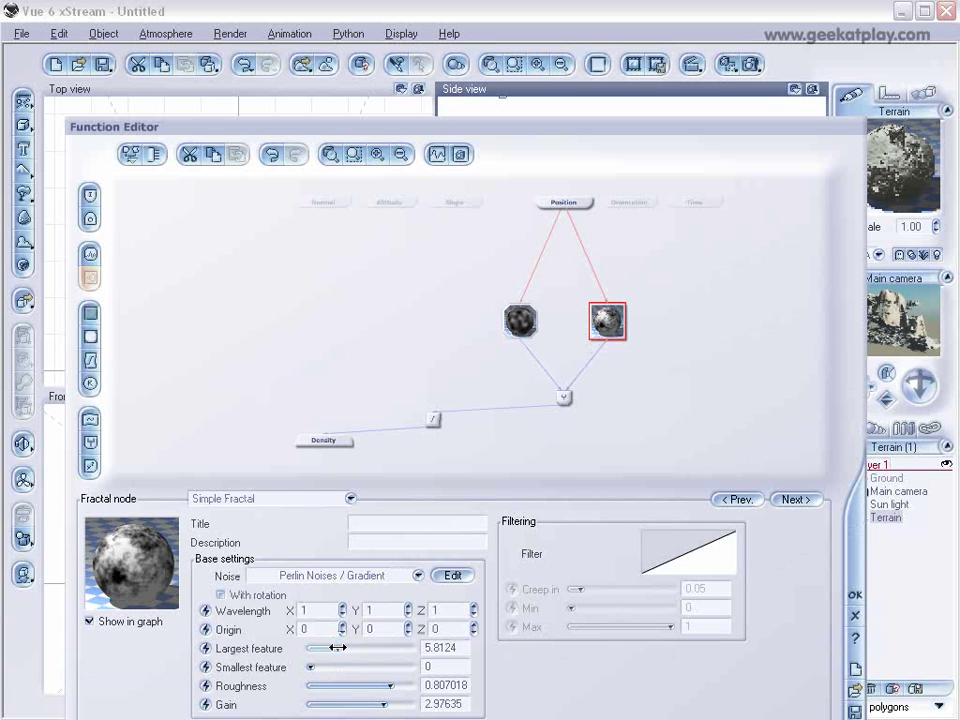
mouse_move(388, 686)
mouse_down()
mouse_move(385, 704)
mouse_move(371, 704)
mouse_move(388, 686)
mouse_up()
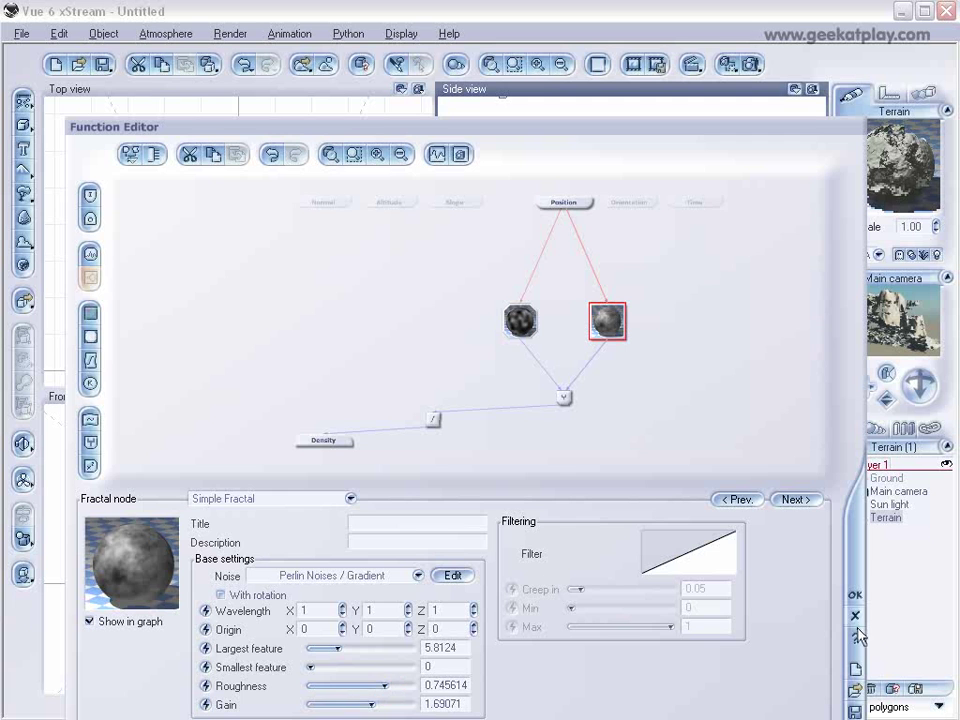
click(857, 595)
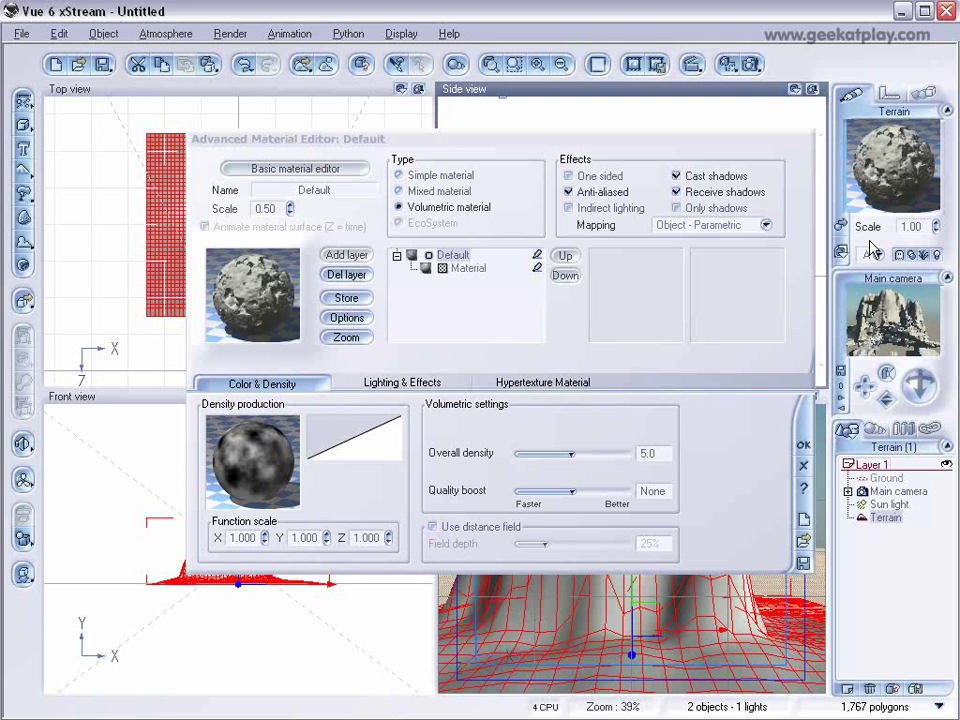
- Render the main camera view with the Default material's scale at 0.5, stop the render and close the display
click(751, 64)
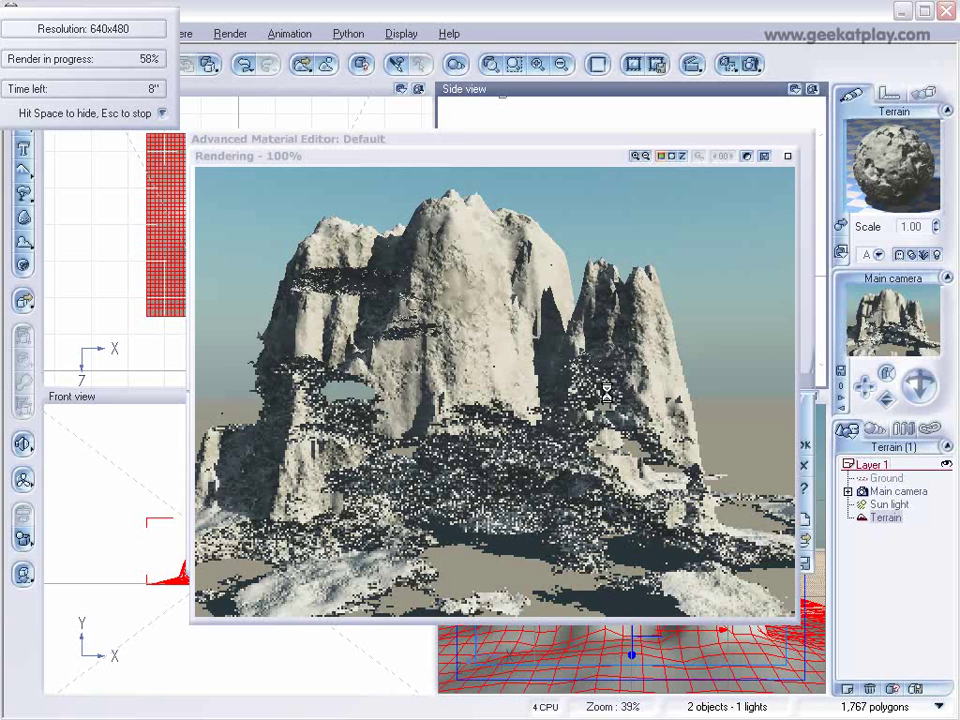
key(Escape)
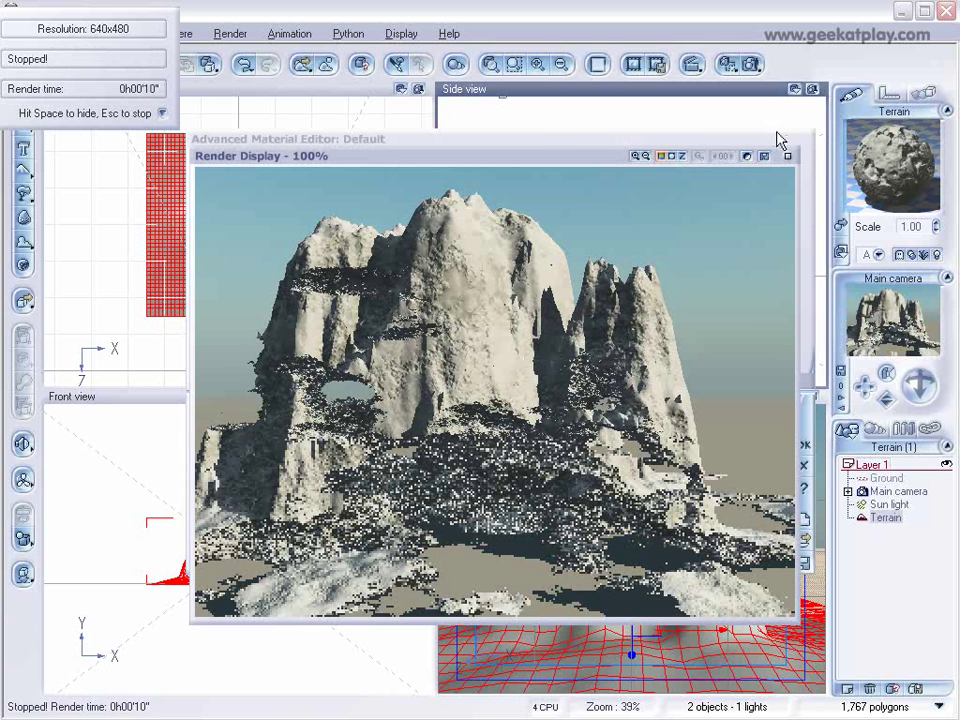
click(786, 158)
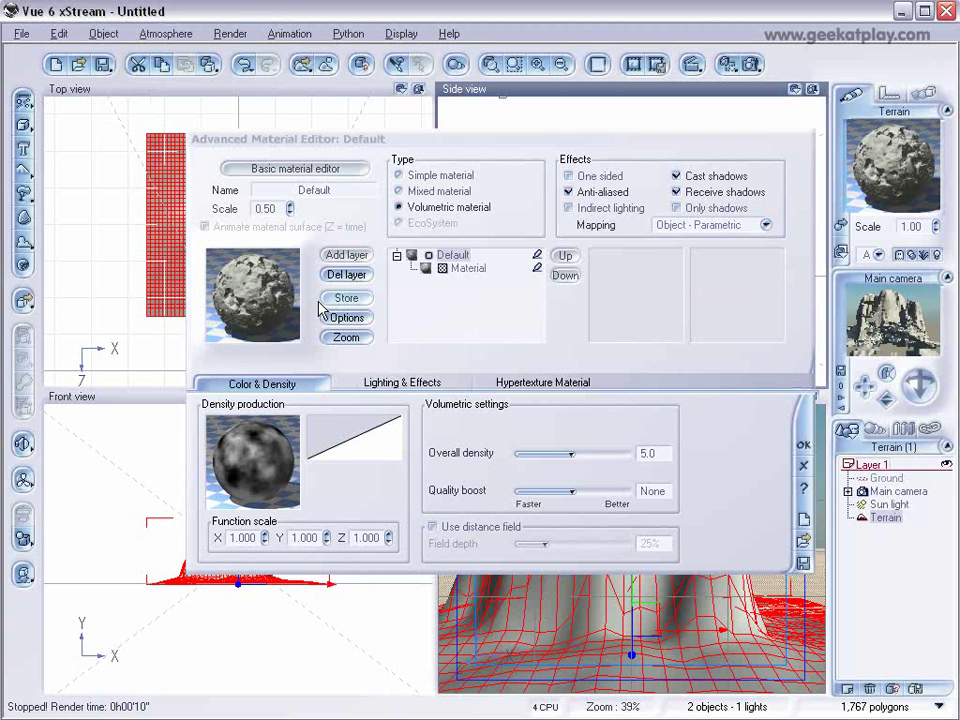
- Set the Default material's scale to 0.8, the density noise scale to about 4.7, raise the Multiply filter's factor and accept the function
click(289, 208)
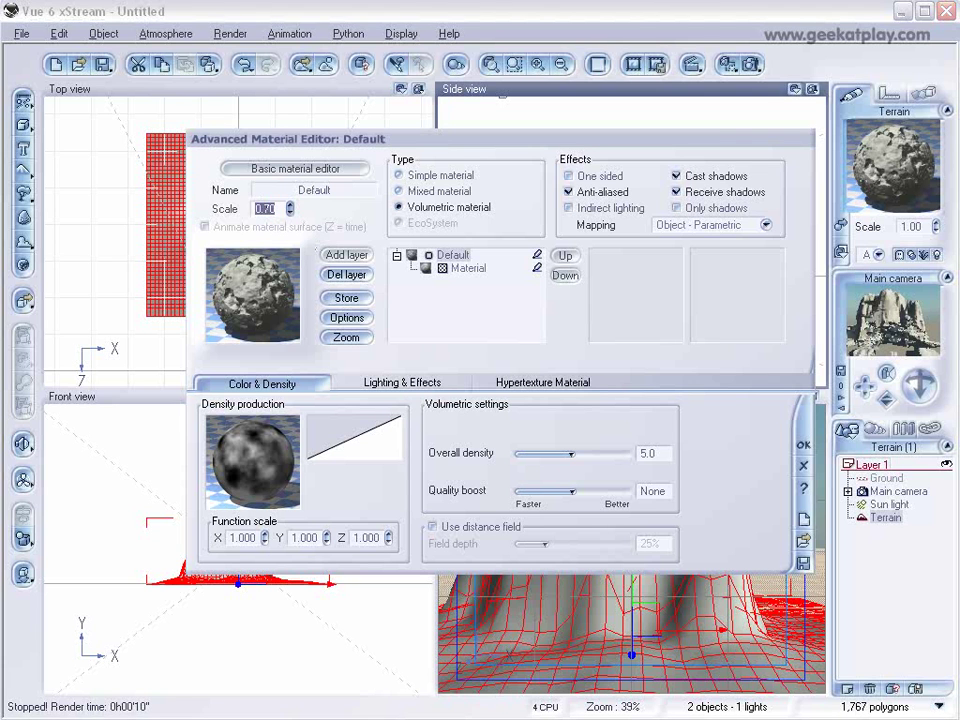
right_click(259, 443)
click(333, 452)
click(585, 320)
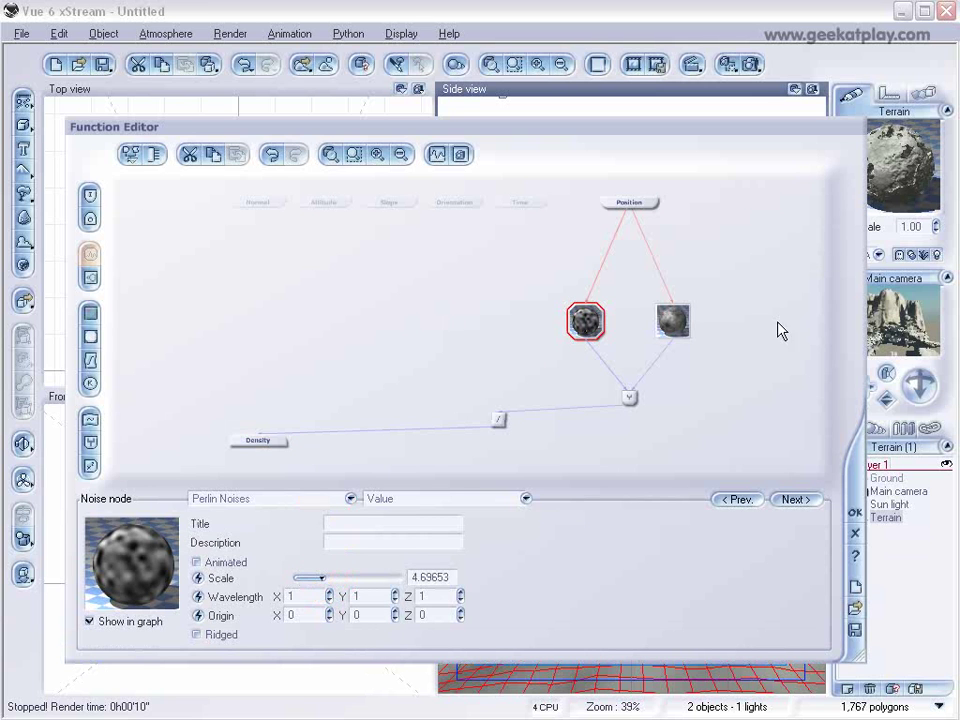
click(499, 419)
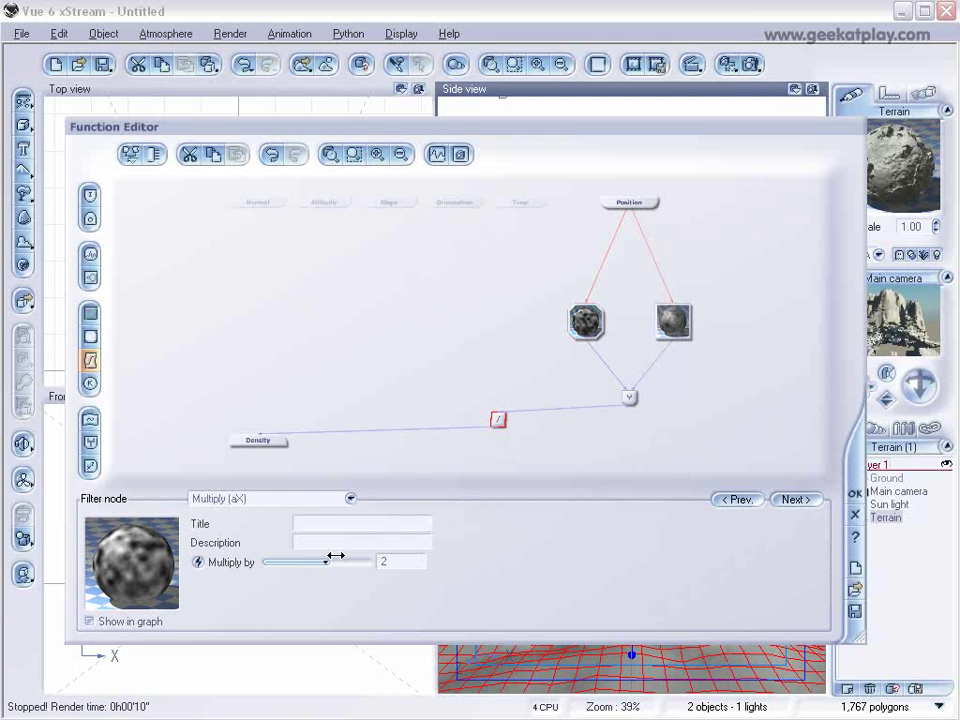
click(855, 490)
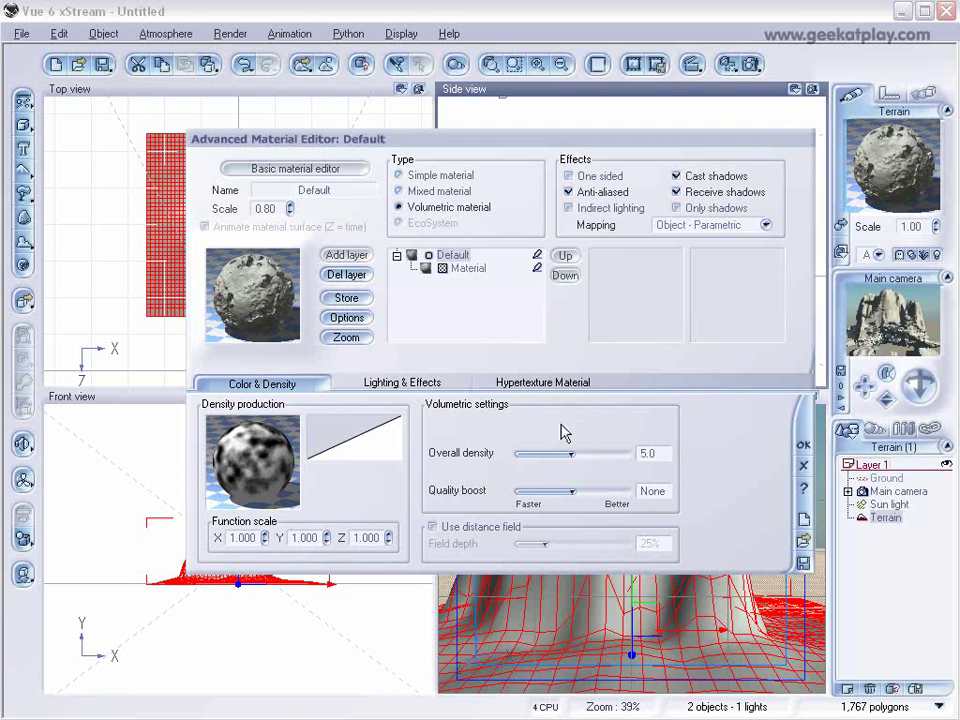
- Set the overall density to about 3.1 and the quality boost to about +1.0, and accept the material
drag(581, 453, 531, 454)
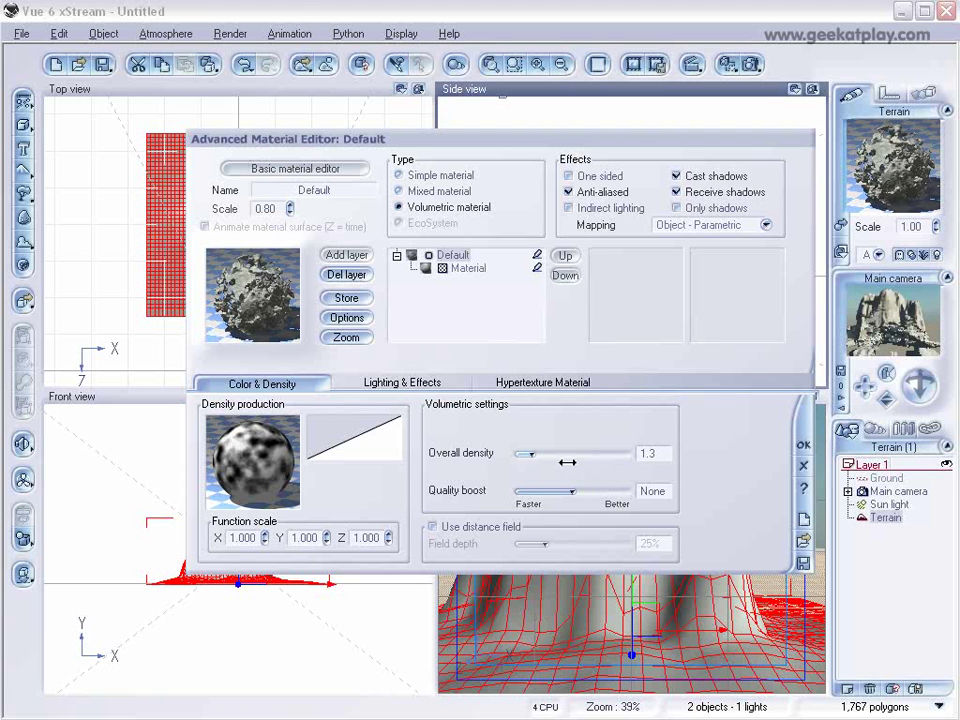
drag(622, 453, 566, 452)
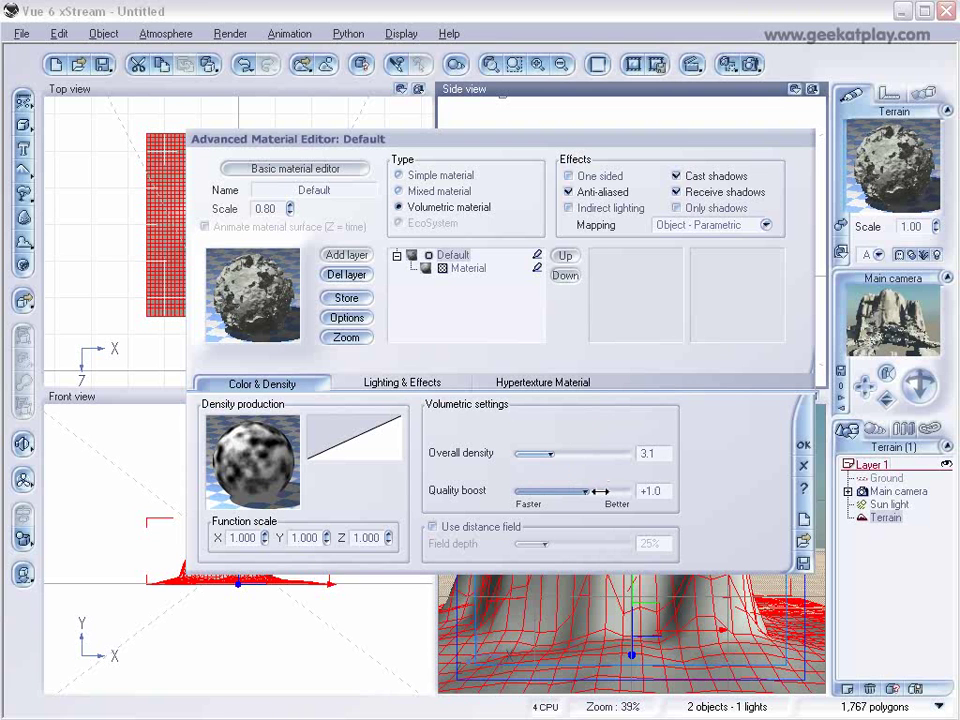
click(805, 444)
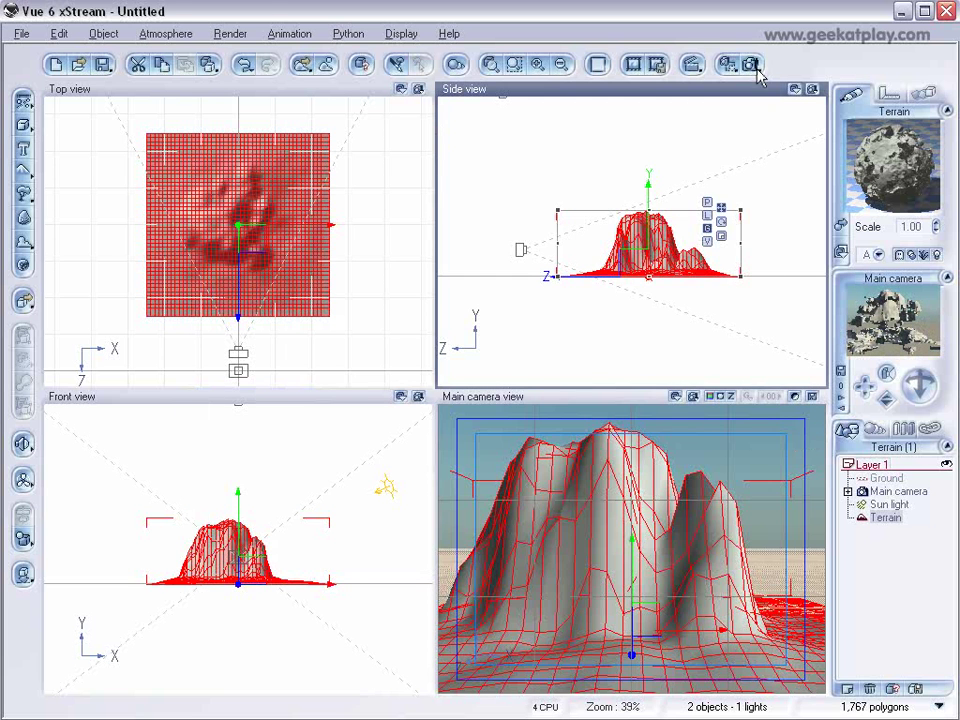
- Render the terrain from the main camera with the updated density, stop the render and close the display
click(753, 66)
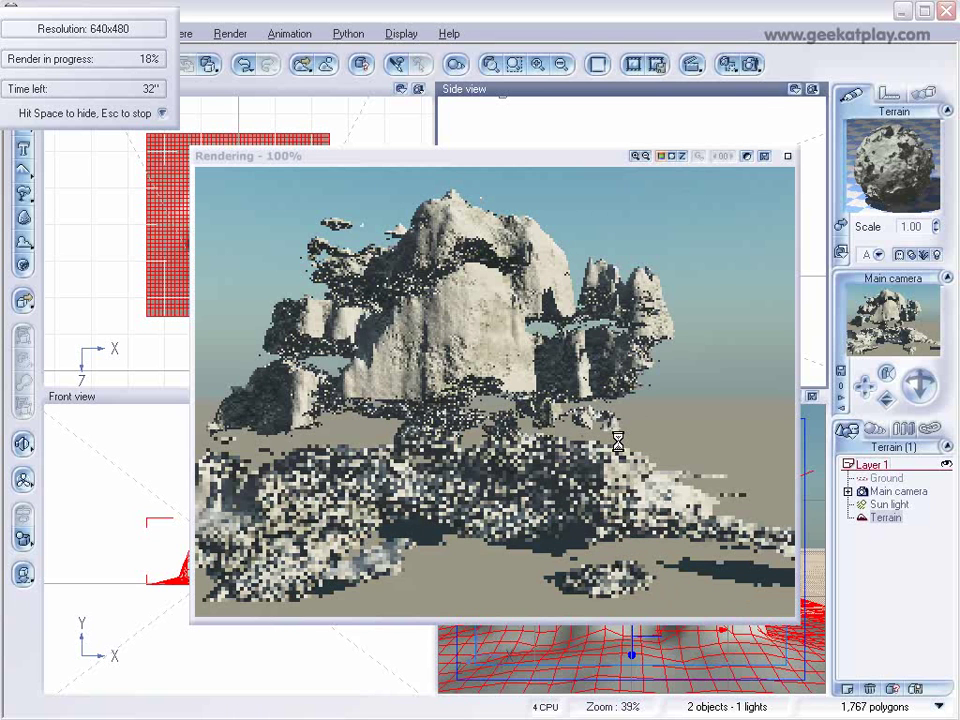
key(Escape)
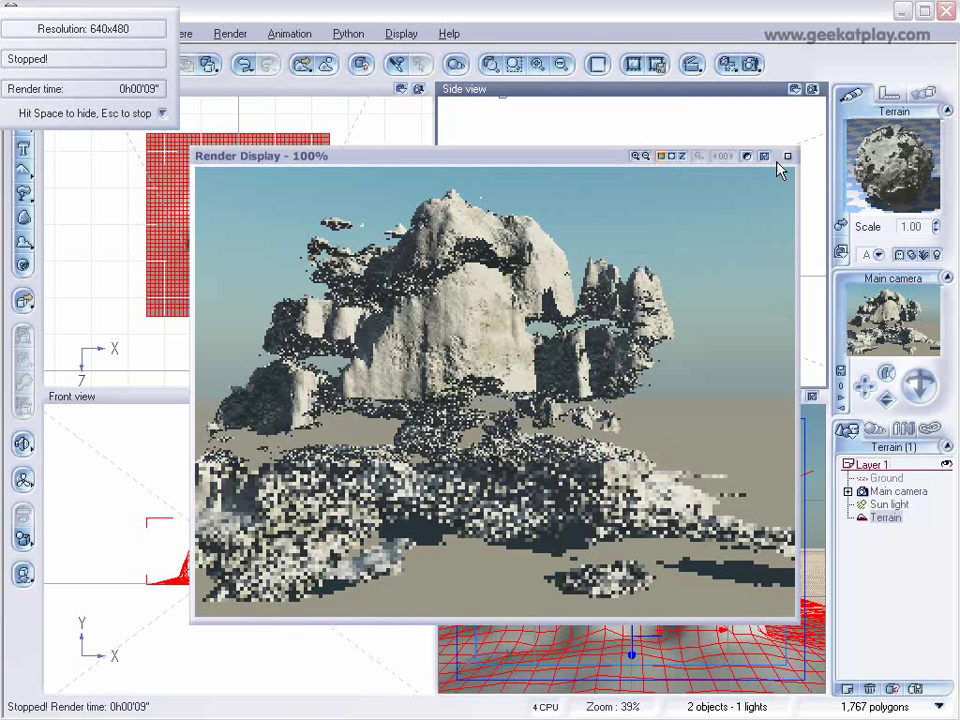
click(787, 158)
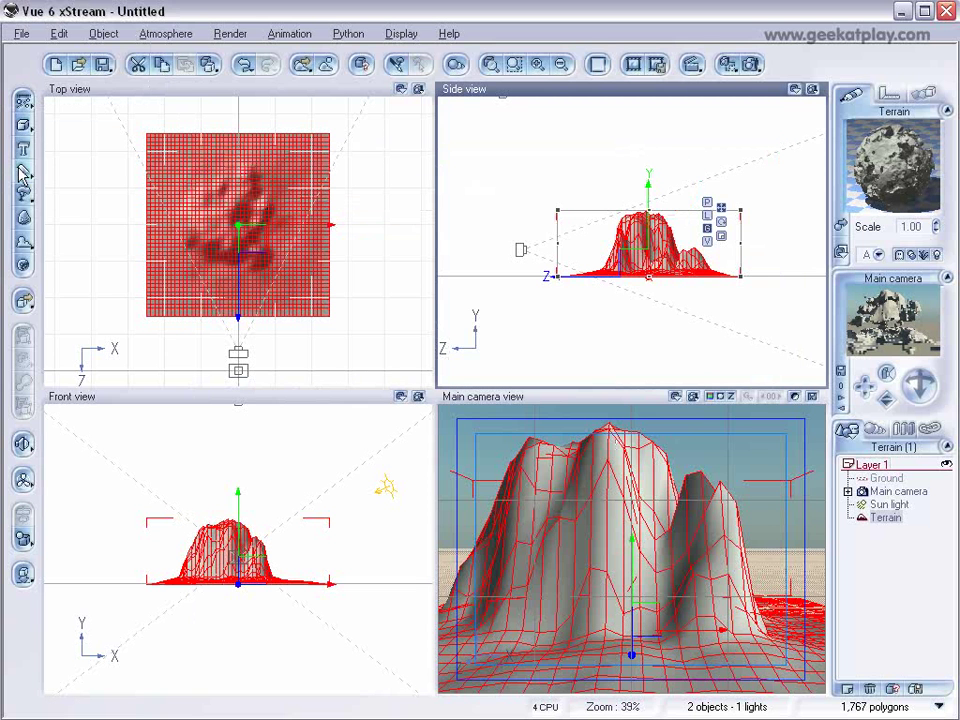
- Add a second terrain, move it inside the first one and enlarge it to slightly above the first terrain's height
click(20, 170)
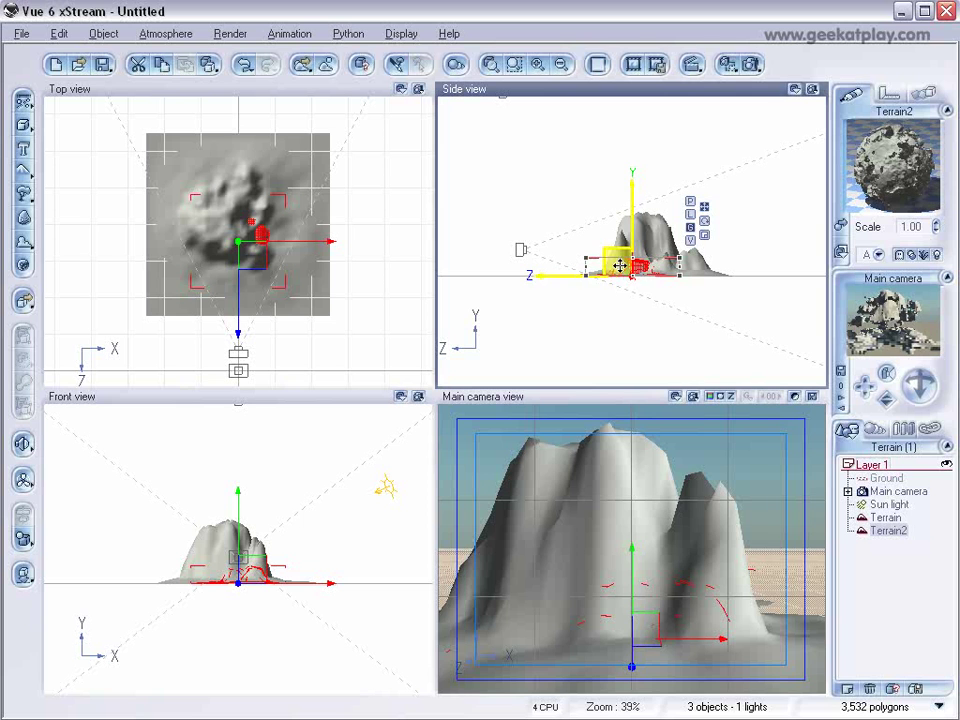
drag(634, 274, 647, 242)
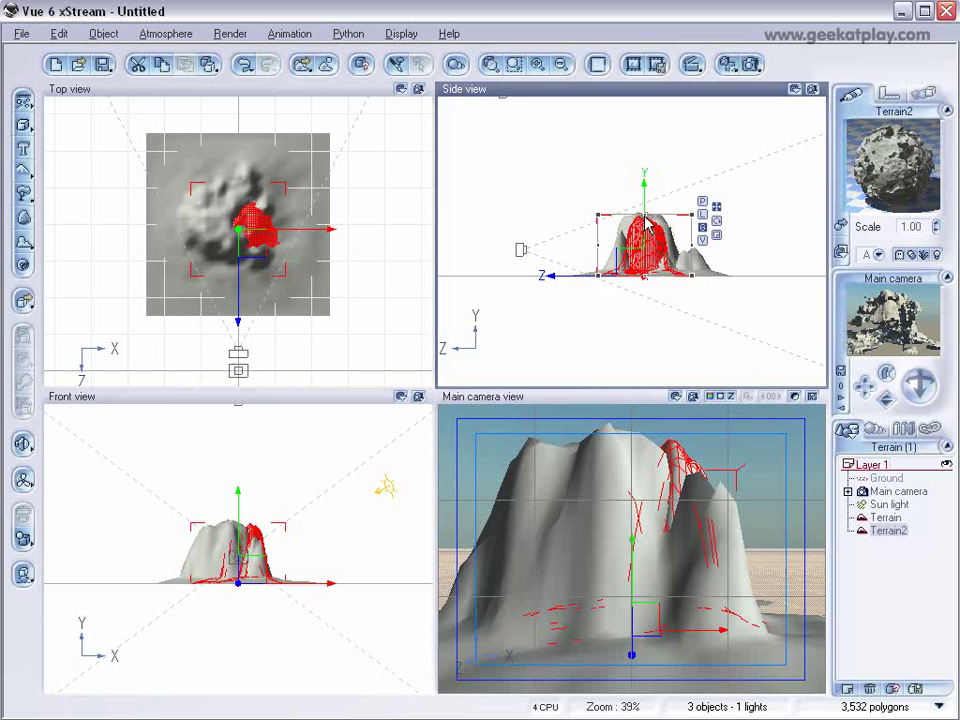
drag(601, 226, 585, 204)
drag(625, 252, 628, 261)
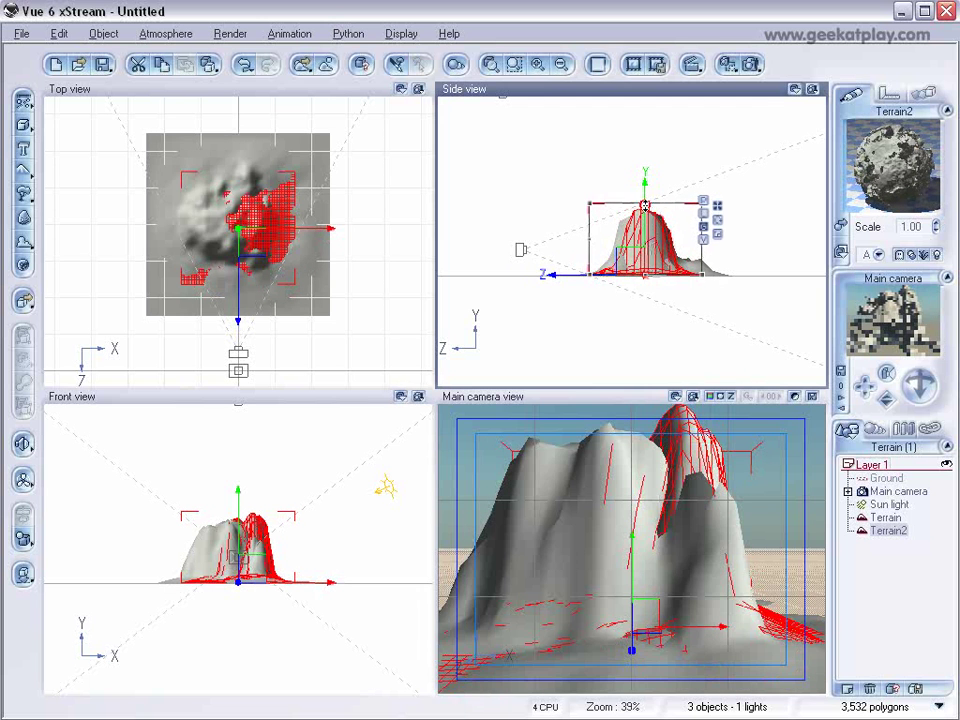
- Reduce the second terrain's height to about that of the first, enlarge its base and reposition it within the first terrain's footprint
drag(648, 212, 634, 272)
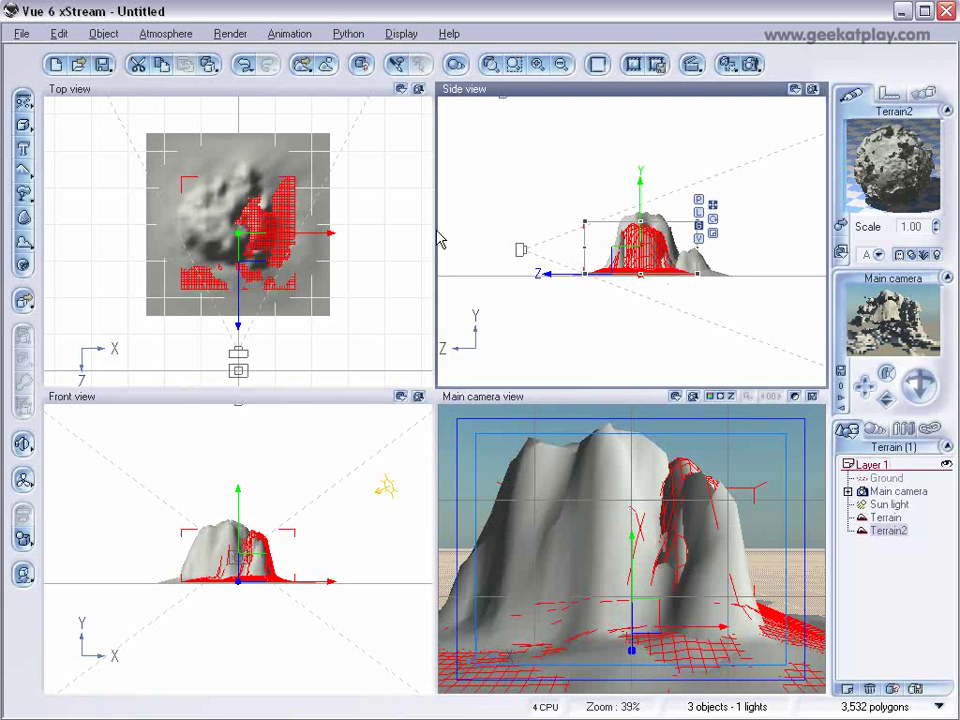
click(262, 240)
drag(292, 289, 245, 253)
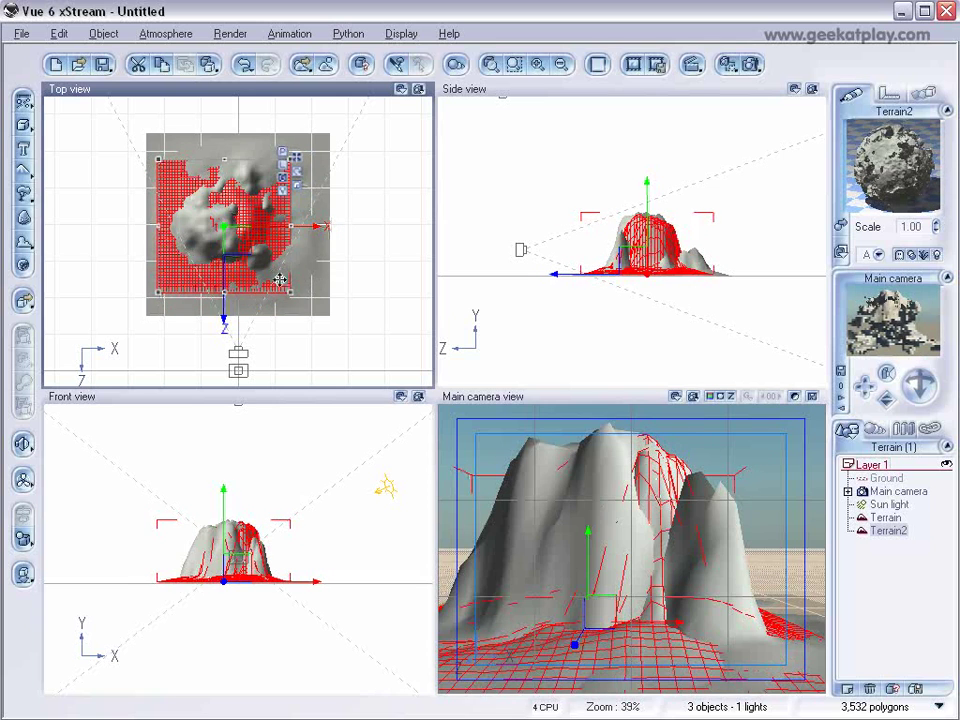
- Enlarge the second terrain's base, reposition it within the first terrain's footprint and lower it to about the first terrain's height
drag(290, 291, 237, 256)
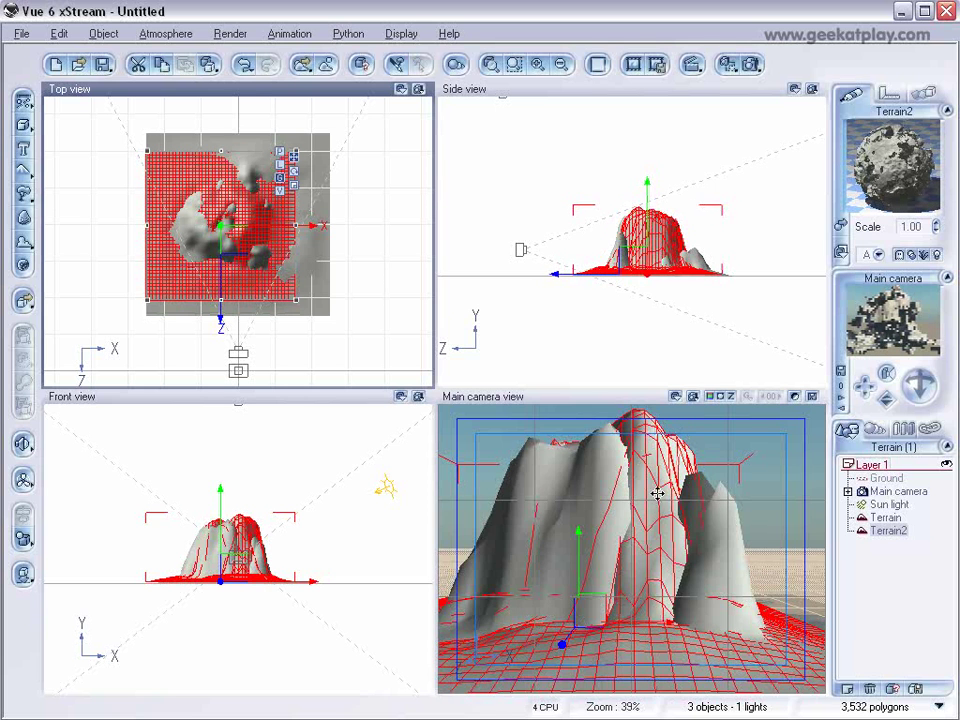
drag(632, 250, 636, 264)
drag(242, 244, 313, 236)
click(643, 207)
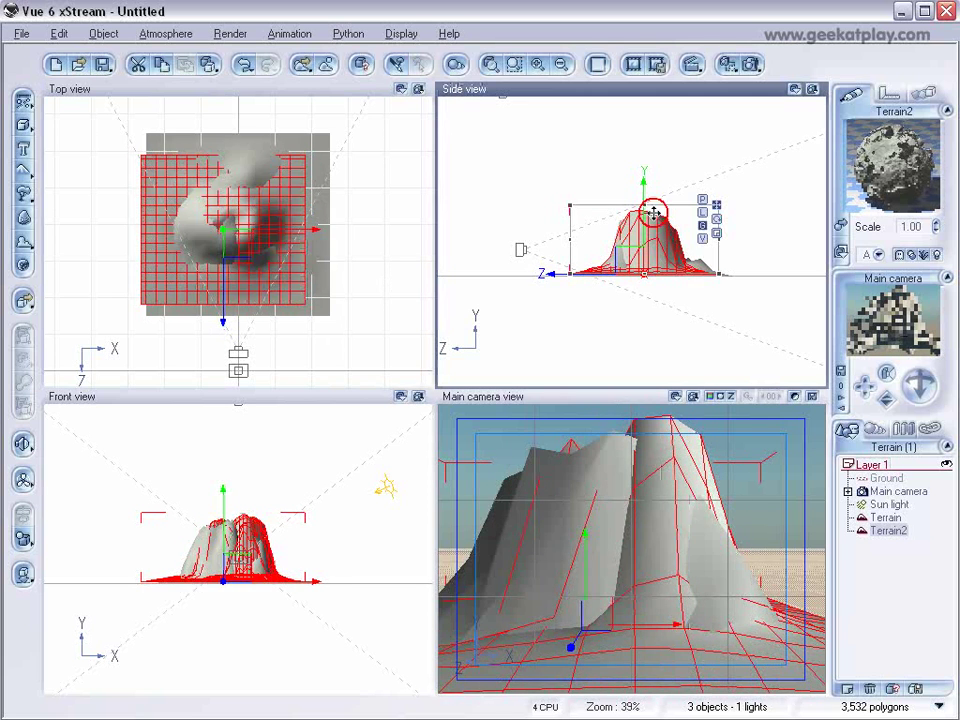
drag(643, 207, 643, 215)
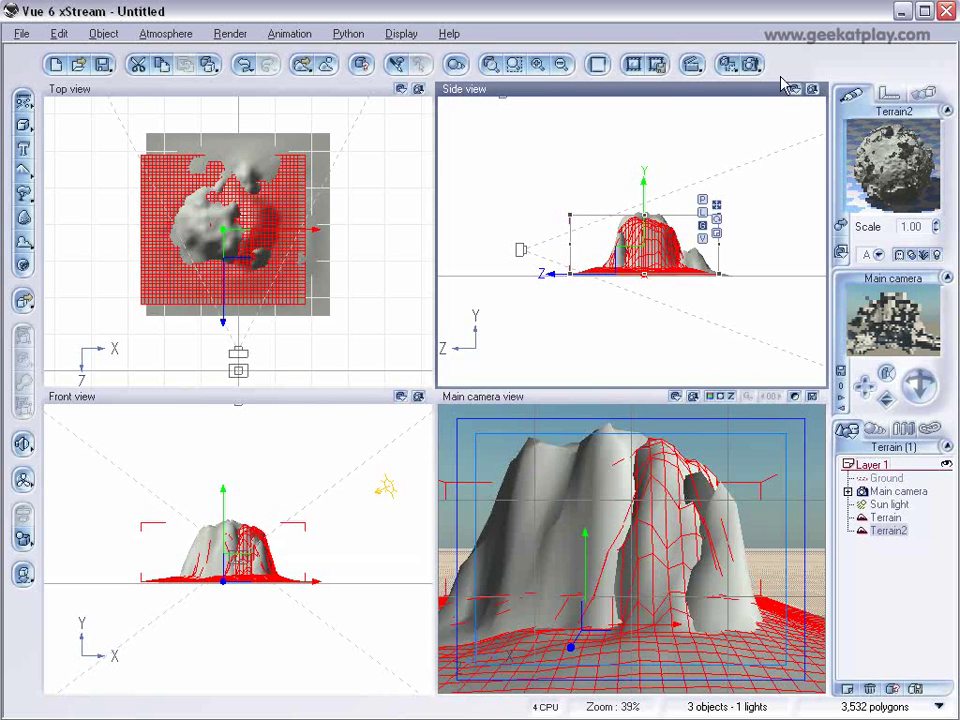
- Test-render the two overlapping terrains from the main camera and close the render display
click(752, 64)
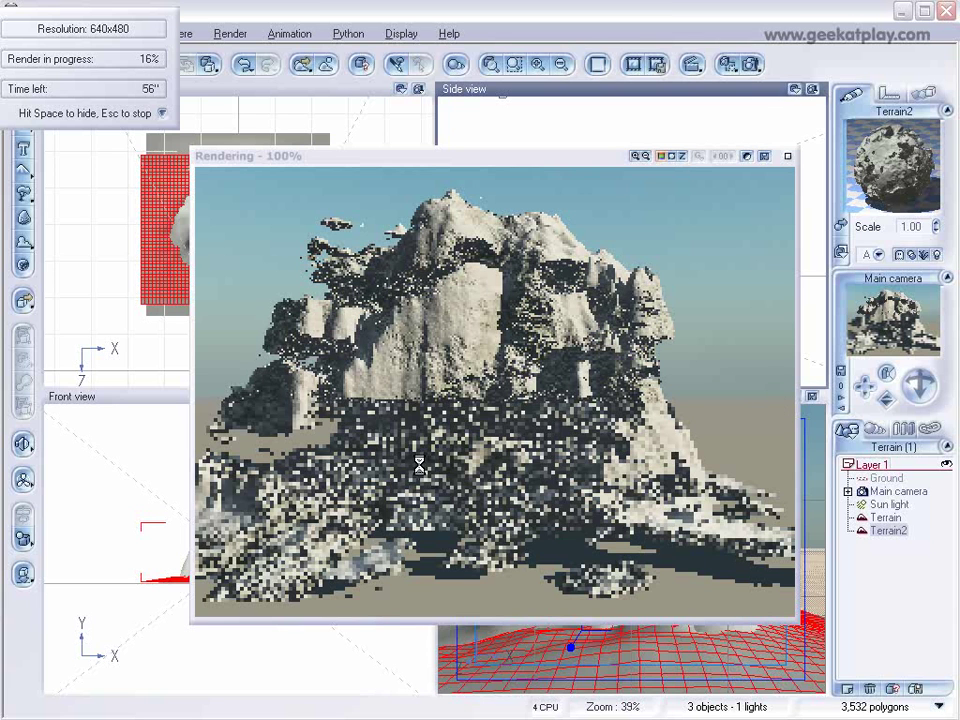
click(788, 155)
- Try an overall density of about 4.4 on the first terrain's volumetric material and close the material editor
click(885, 517)
double_click(848, 200)
drag(563, 406, 574, 405)
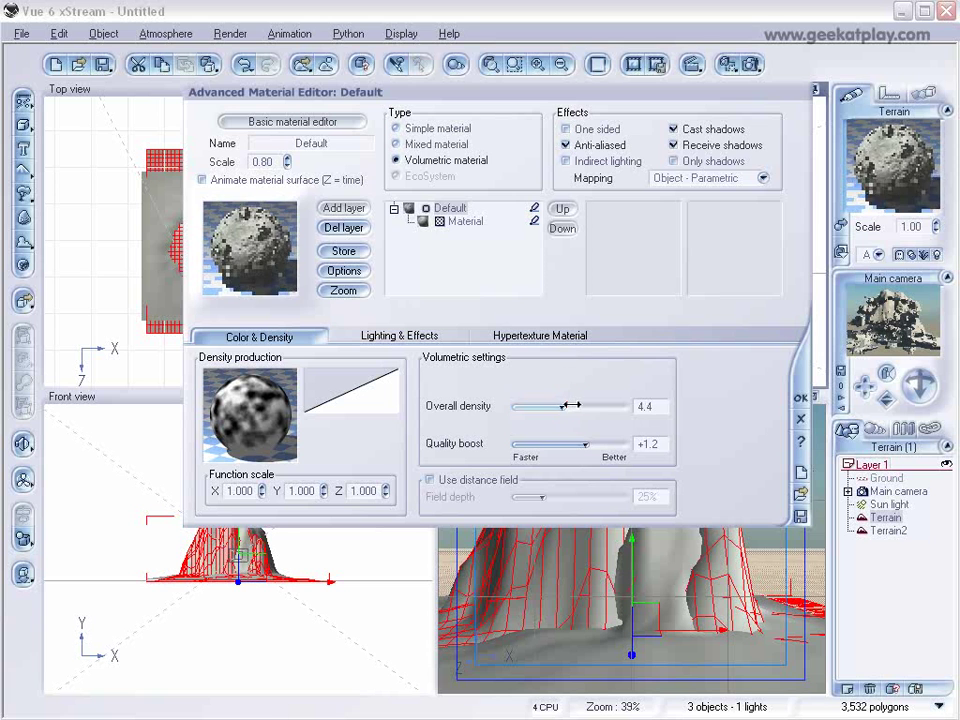
click(801, 397)
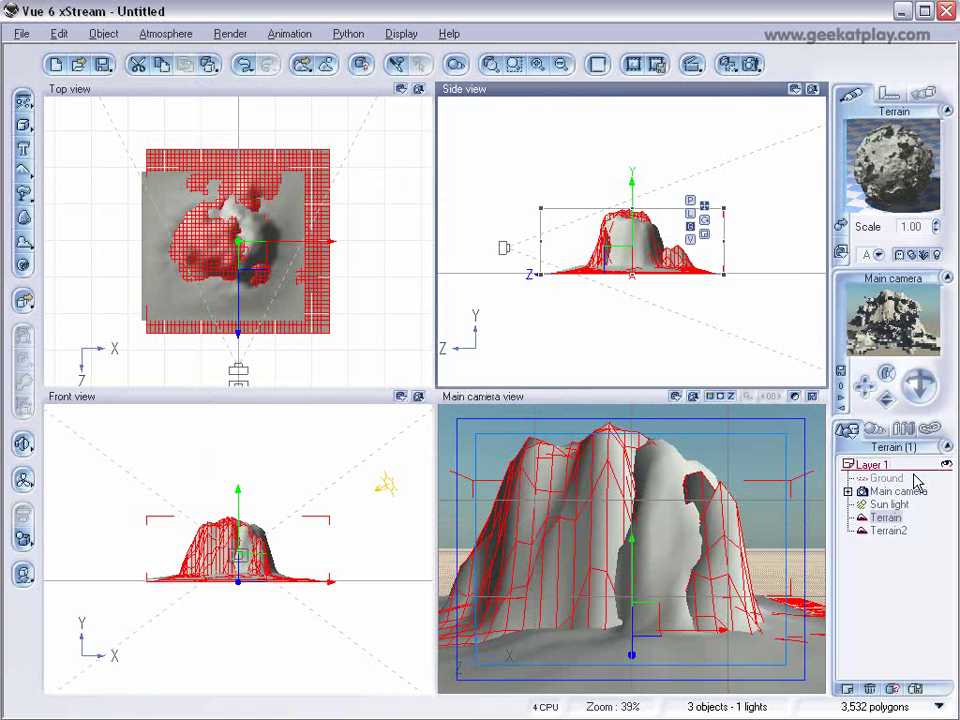
- Enlarge the second terrain beyond the first one's footprint, rotate it slightly about the vertical axis and reposition it over the first terrain
click(890, 531)
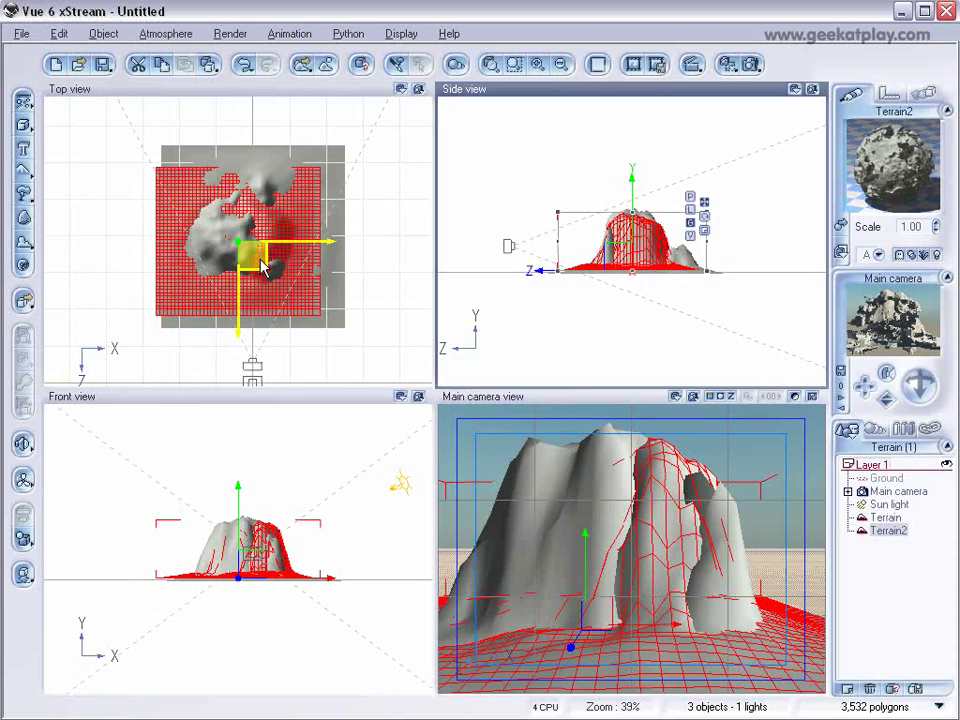
drag(320, 315, 358, 350)
drag(289, 277, 272, 251)
drag(366, 339, 270, 245)
drag(645, 206, 625, 272)
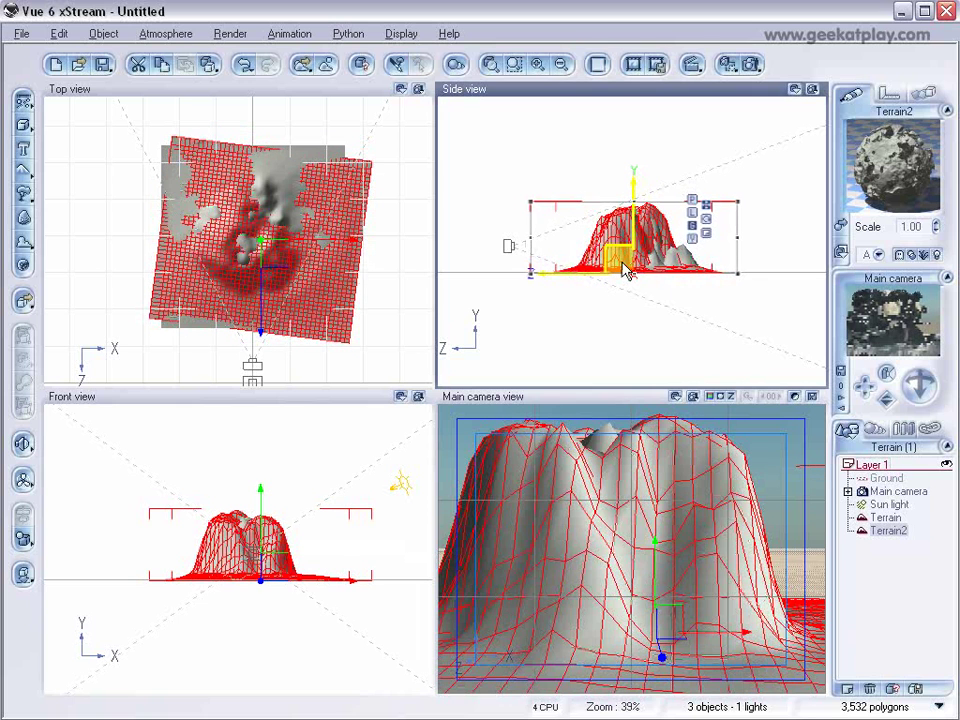
drag(601, 249, 638, 264)
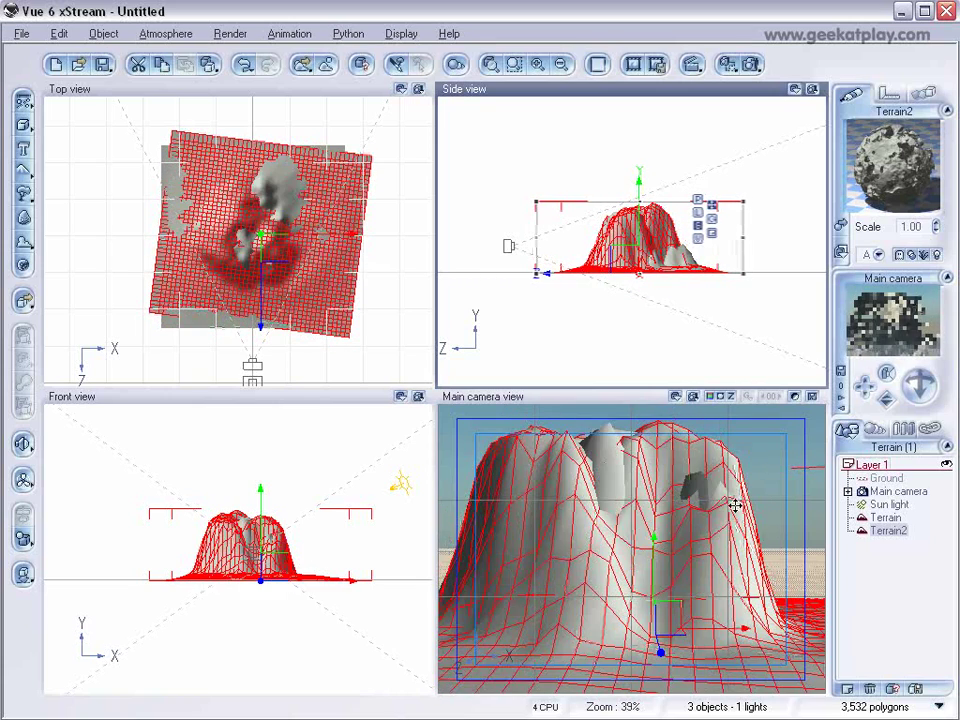
- Render the scene with the enlarged and rotated second terrain, stop the render and close its display
click(760, 63)
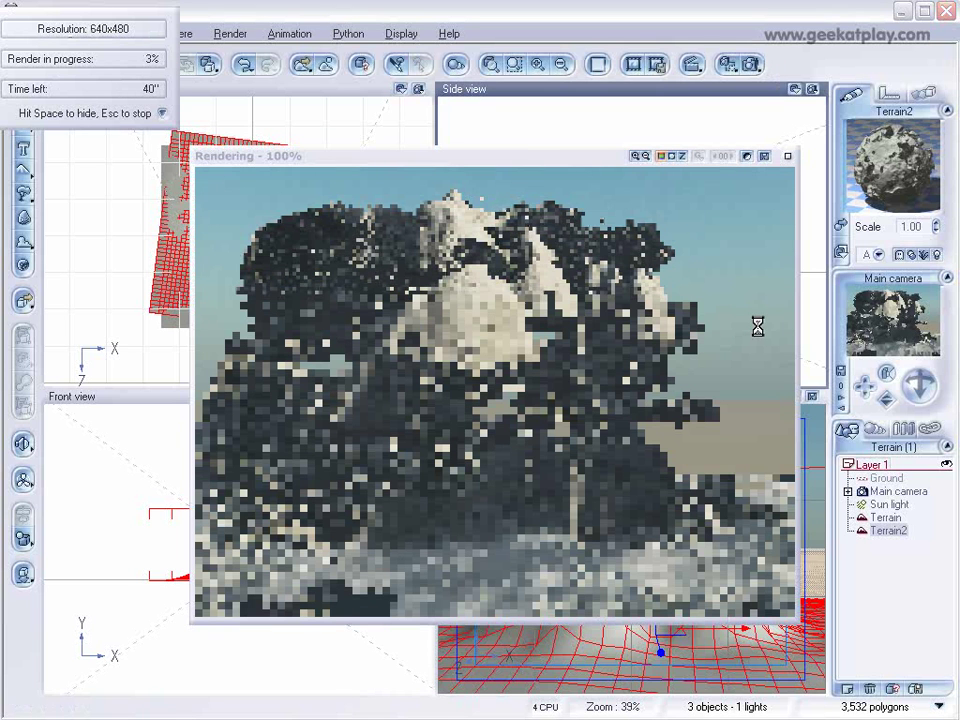
key(Escape)
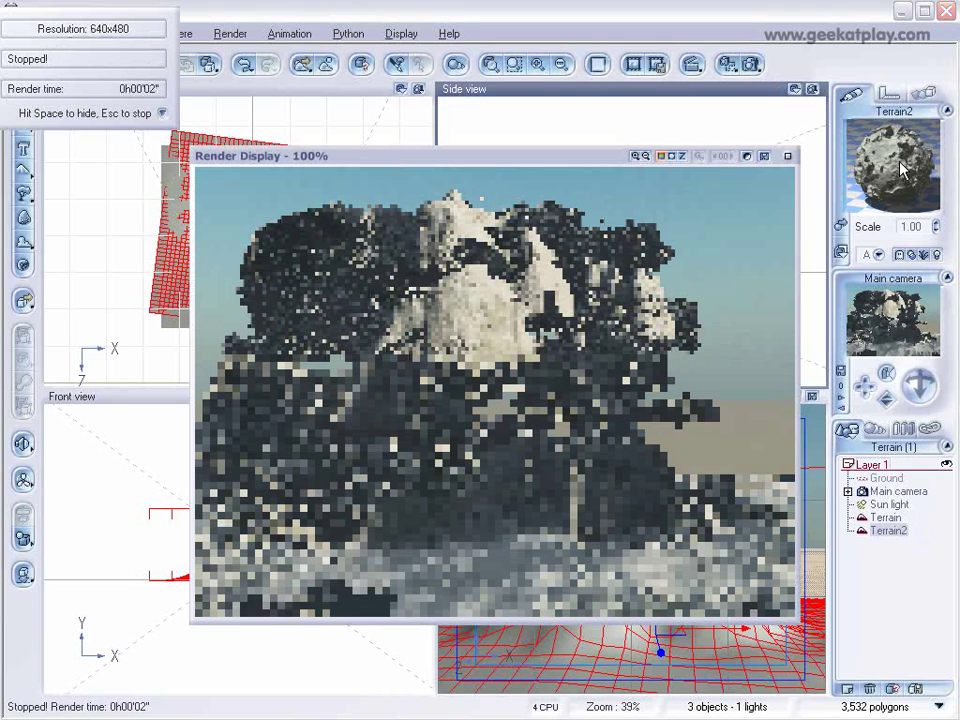
click(787, 156)
- Remove the density production function from the second terrain's material, set its overall density to about 5.1 and accept the material
double_click(893, 160)
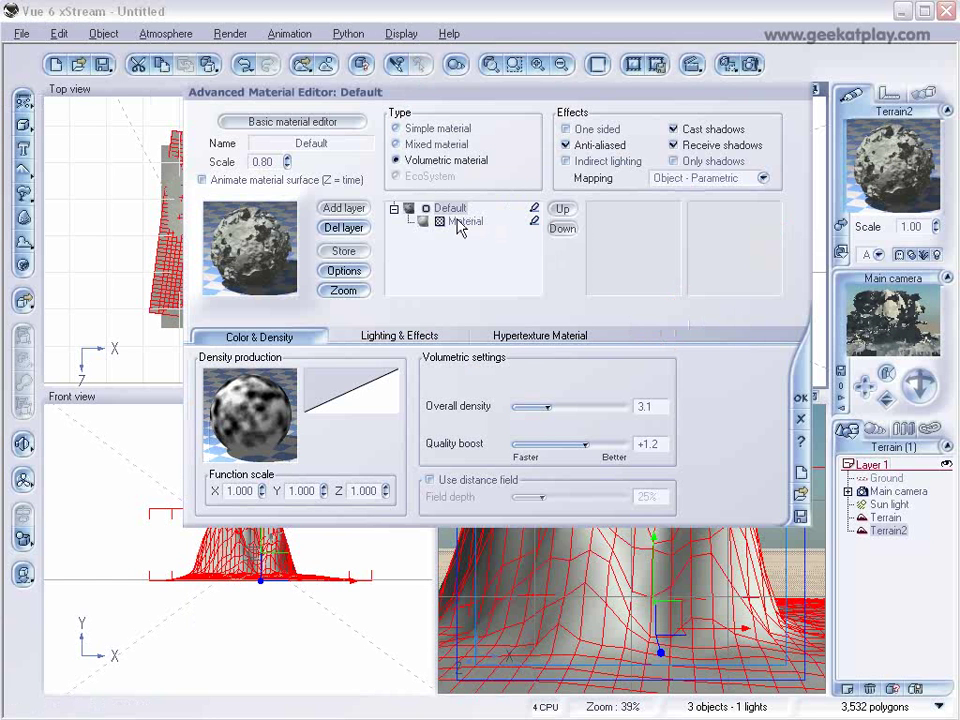
right_click(256, 424)
click(288, 443)
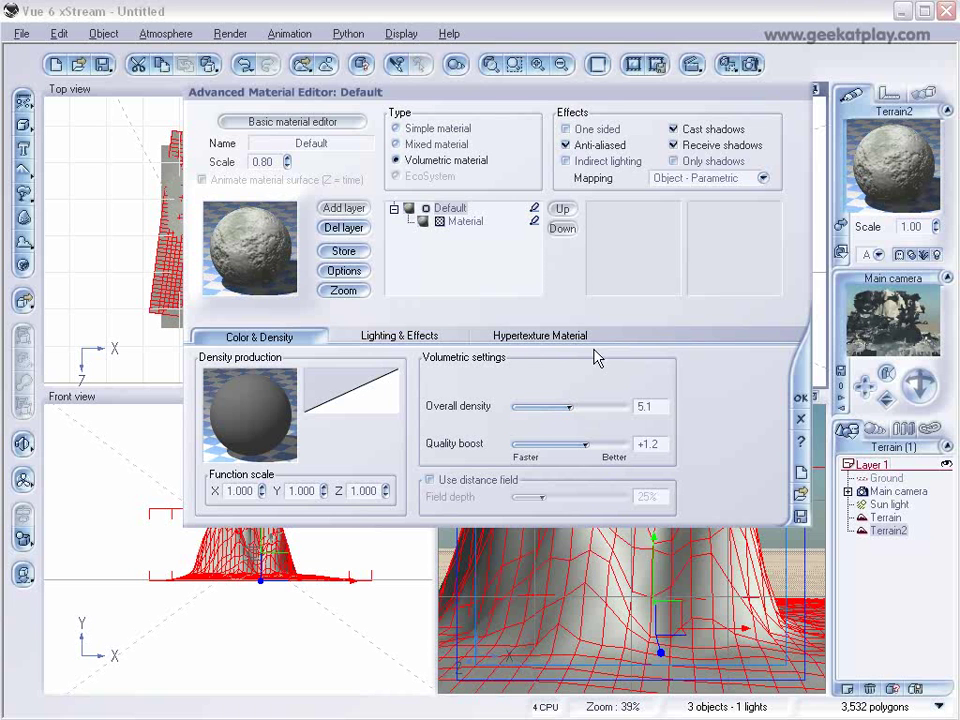
click(801, 402)
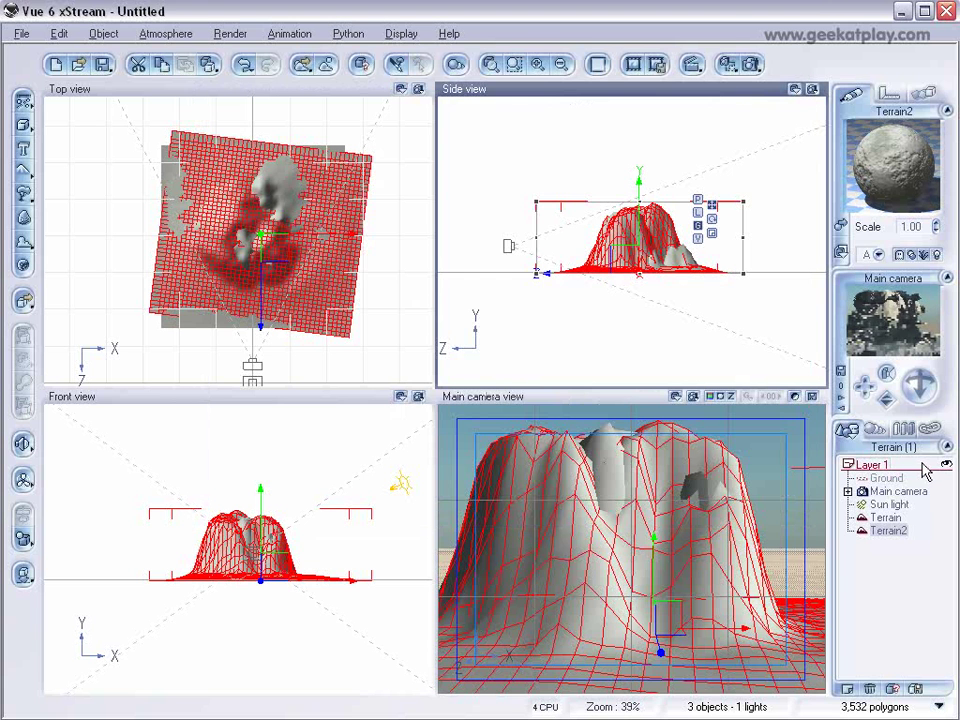
- Render the second terrain with its solid, function-free material, stop the render and close the display
click(750, 64)
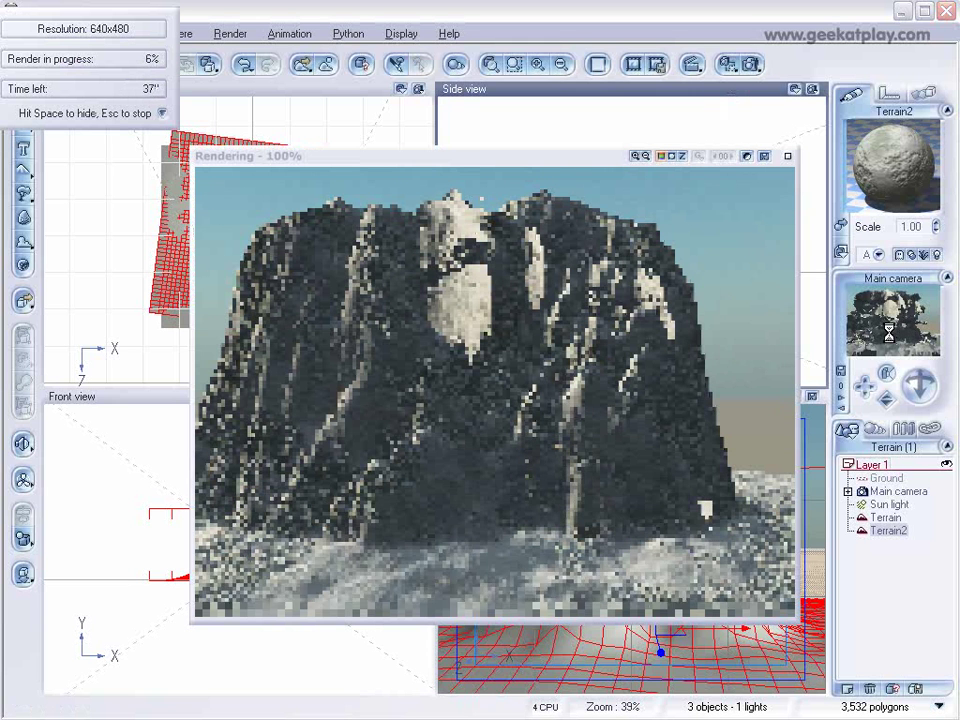
click(581, 352)
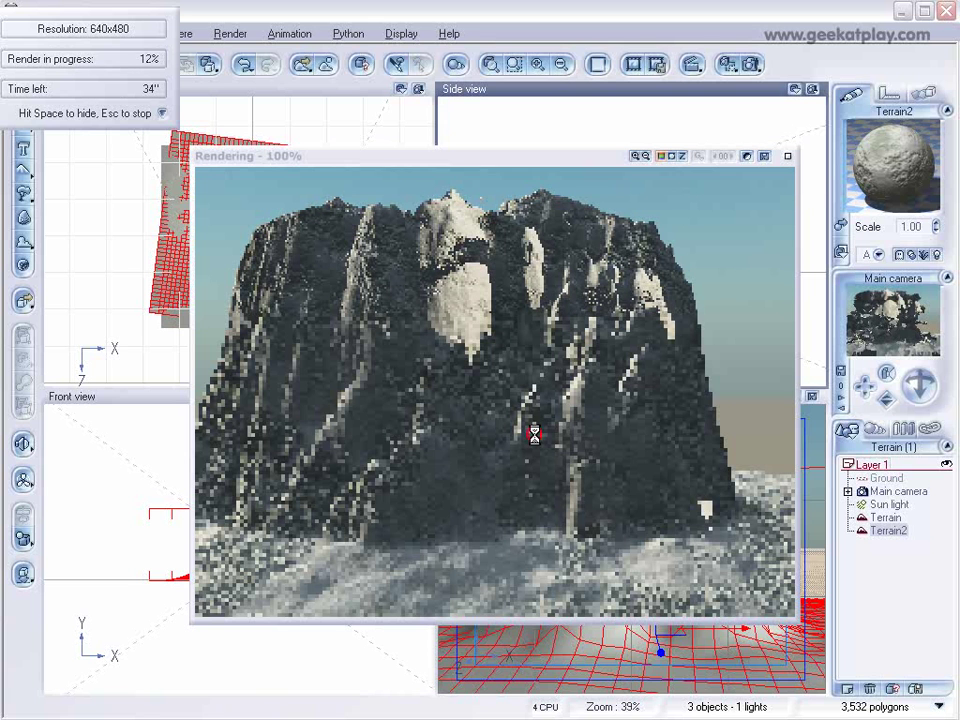
click(695, 478)
click(849, 497)
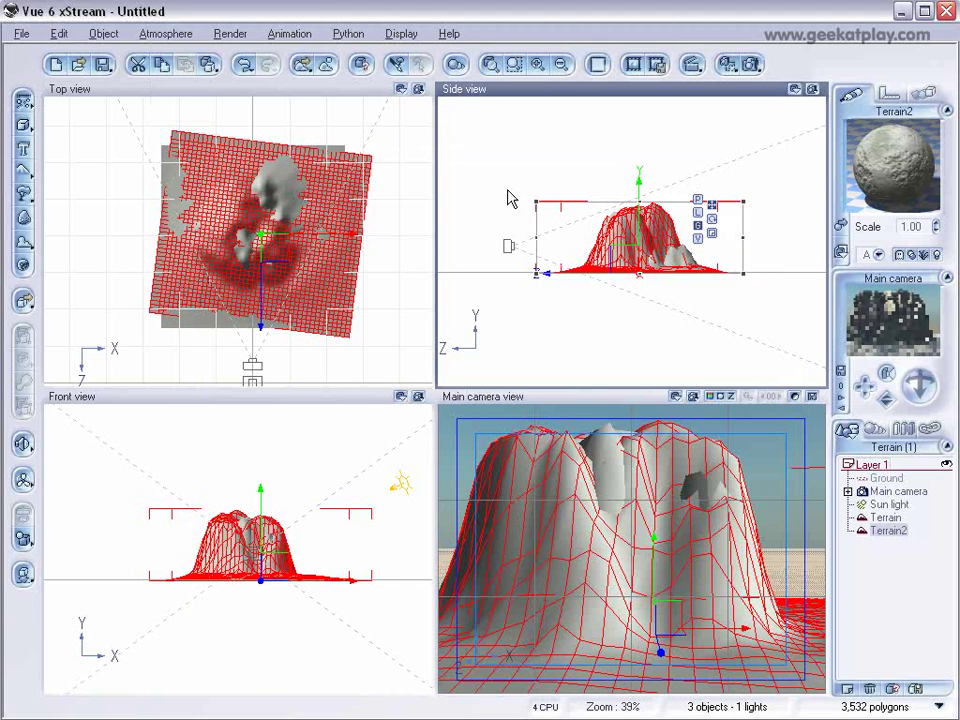
- Shrink the second terrain to roughly the first terrain's footprint and reposition it so it sits mostly inside the first terrain
mouse_move(343, 321)
mouse_down()
mouse_move(368, 332)
mouse_move(353, 318)
mouse_up()
drag(258, 236, 288, 252)
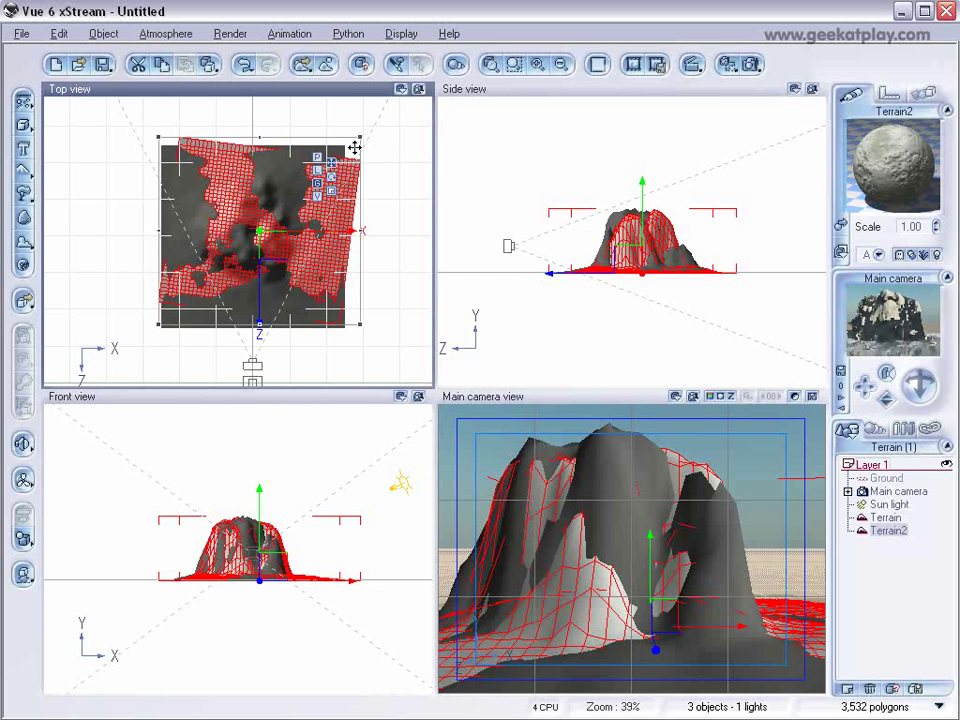
drag(360, 146, 347, 144)
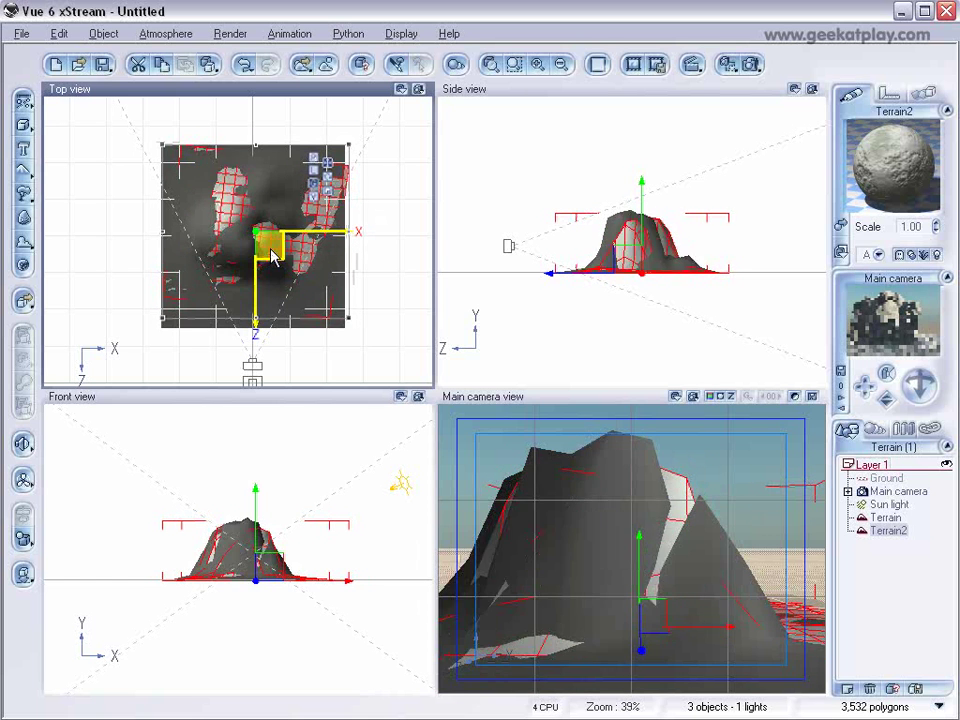
- Render the scene with the second terrain shrunk inside the first, stop the render and close the display
click(750, 65)
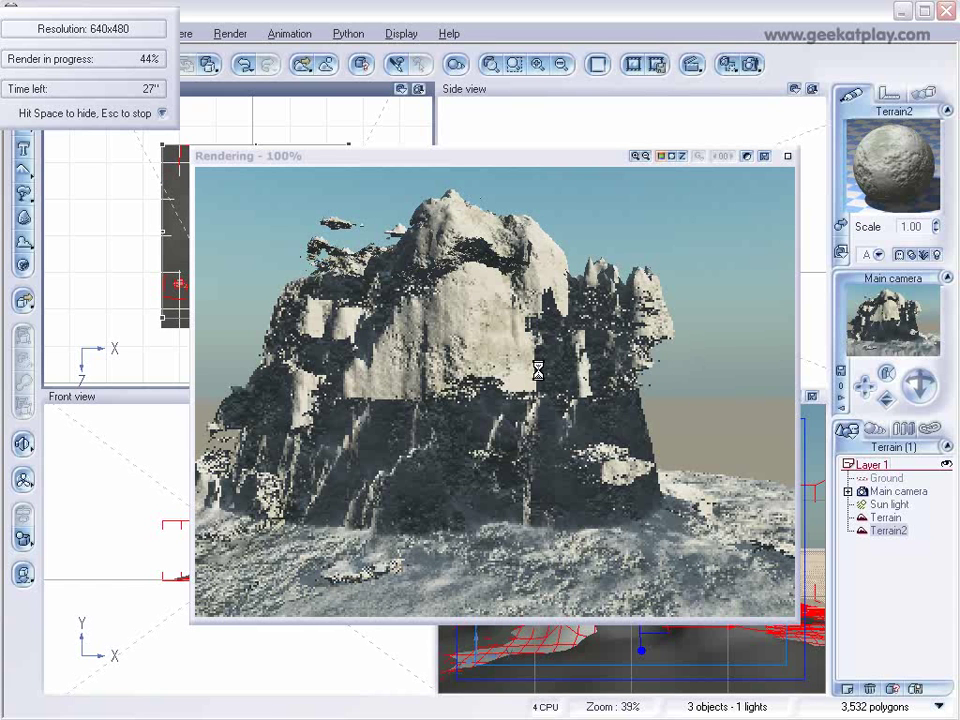
key(Escape)
click(783, 157)
- Change the sub-material inside the first terrain's volumetric material to the EcoSystem type
click(885, 517)
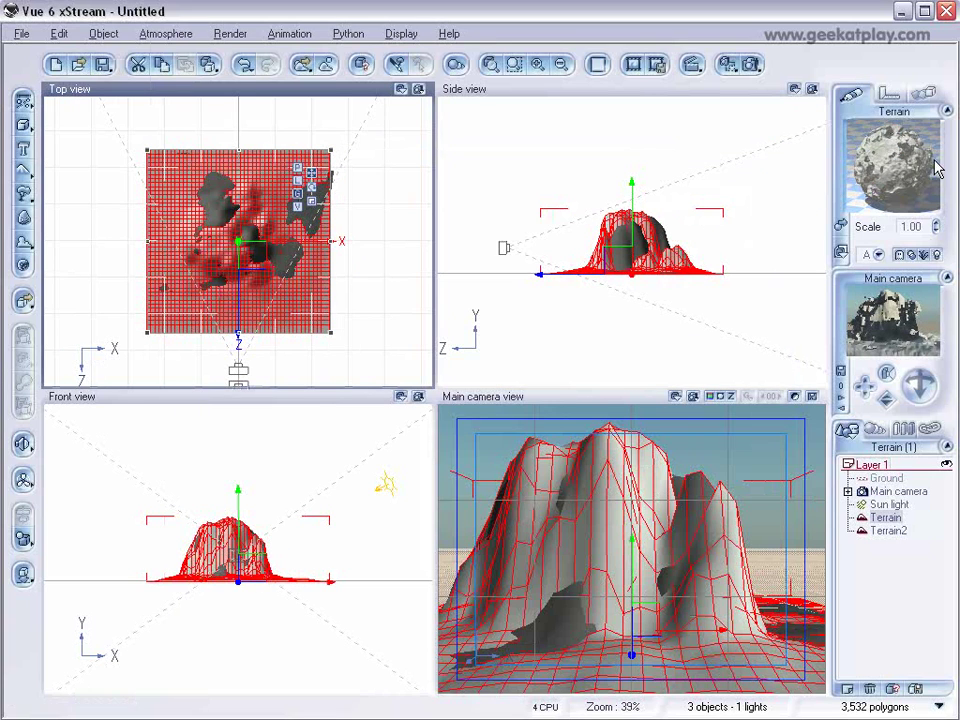
double_click(893, 162)
drag(454, 92, 434, 132)
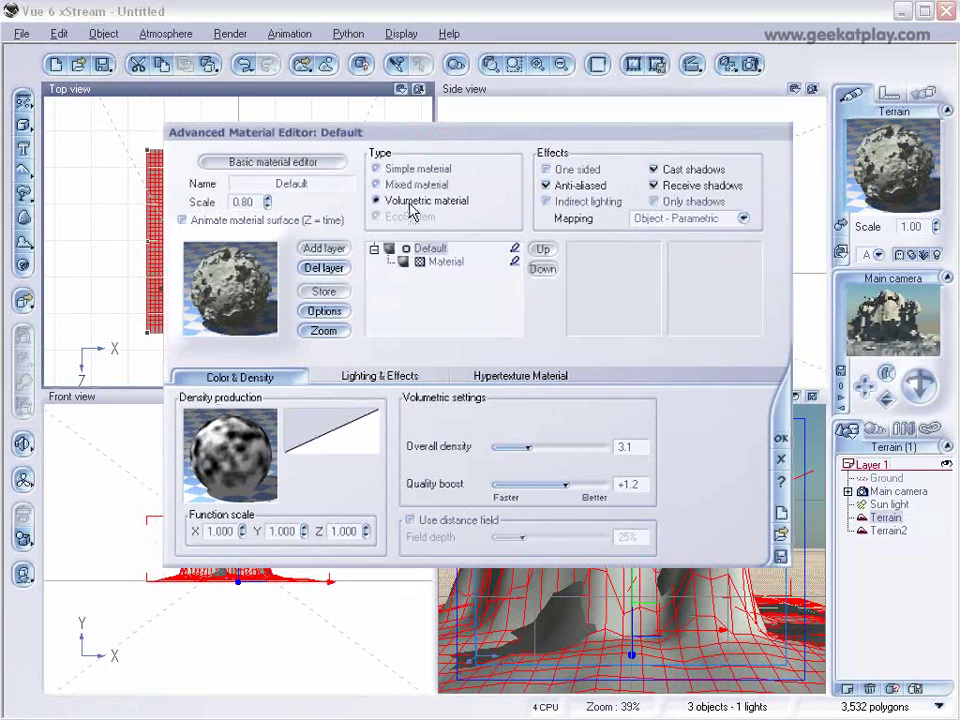
click(436, 262)
click(405, 220)
- Add the Sonneratia tree from the Trees collection to the first terrain's EcoSystem population
click(366, 627)
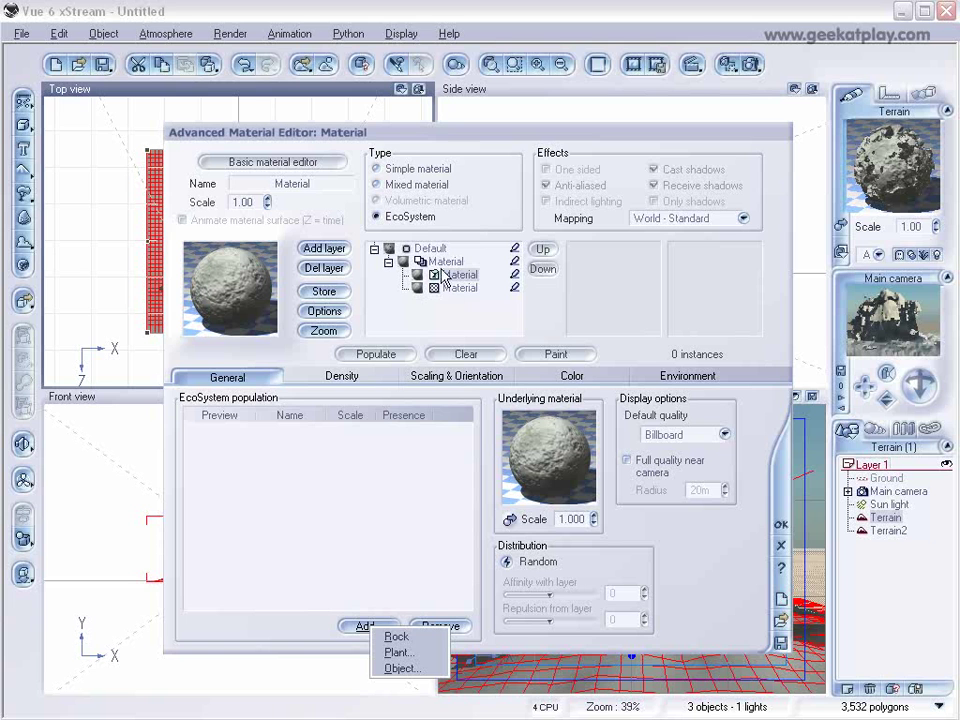
click(400, 652)
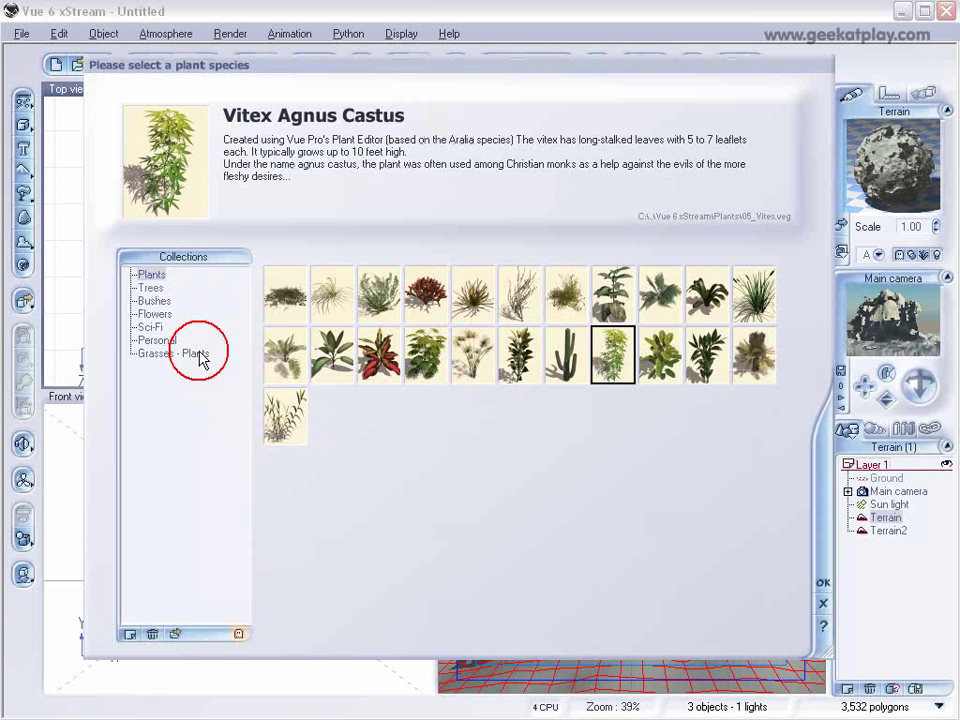
click(151, 288)
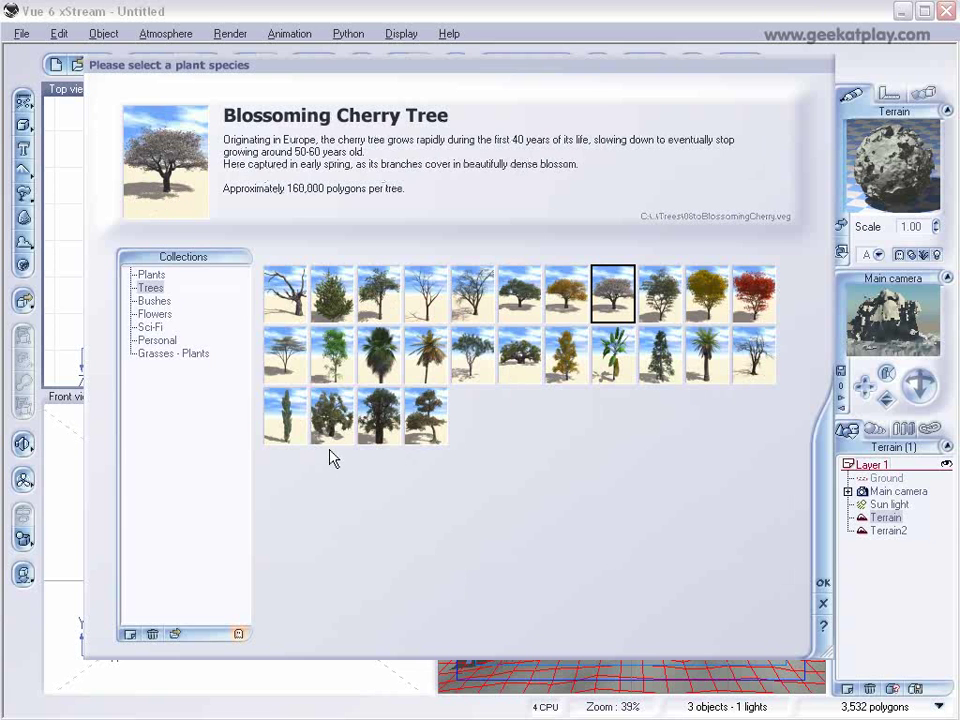
click(425, 415)
click(823, 582)
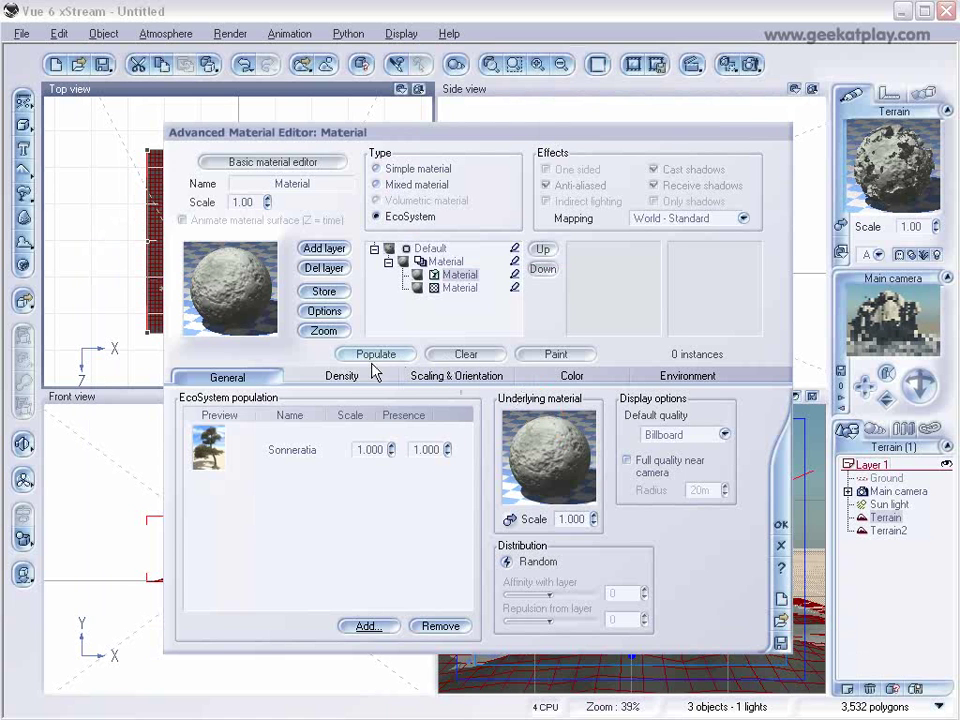
- Turn off decay near foreign objects, set the EcoSystem's overall density to 100%, populate the first terrain and accept the material
click(342, 377)
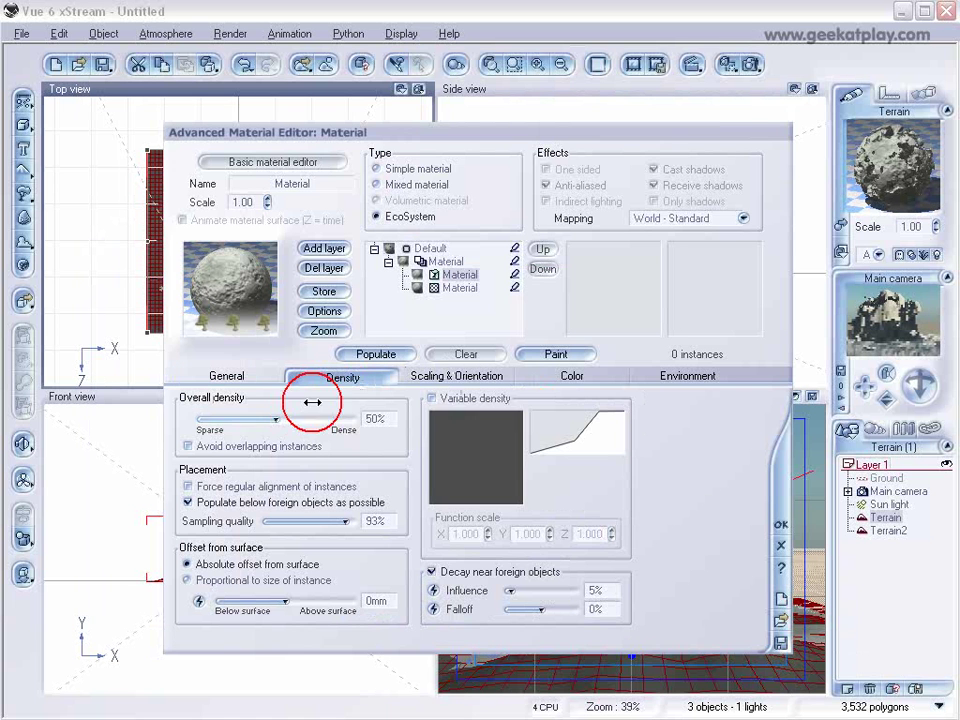
click(465, 377)
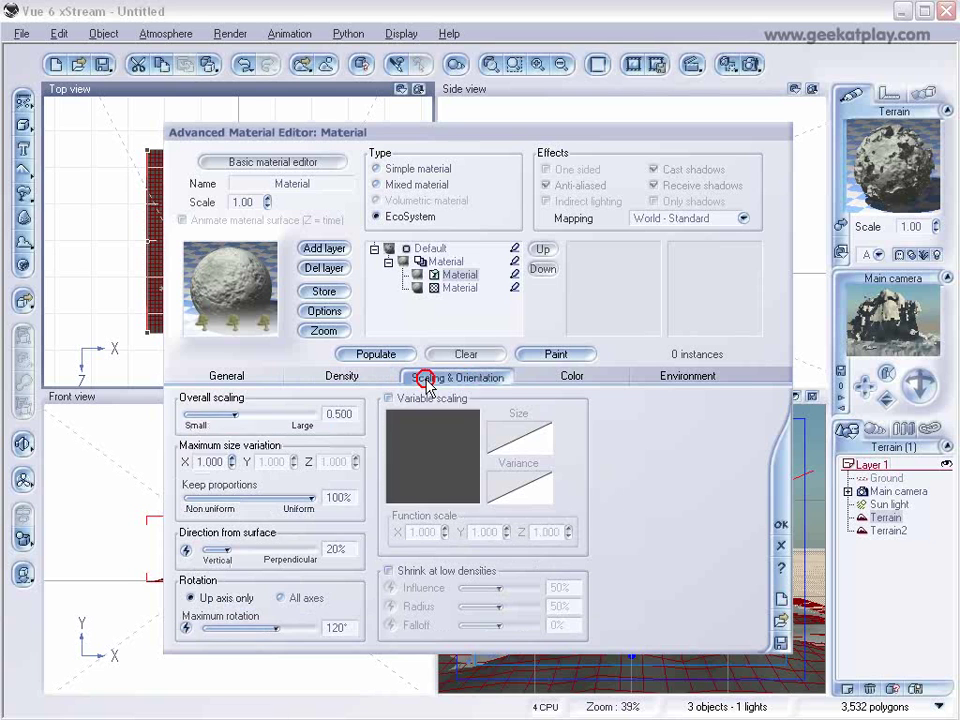
click(345, 377)
click(432, 572)
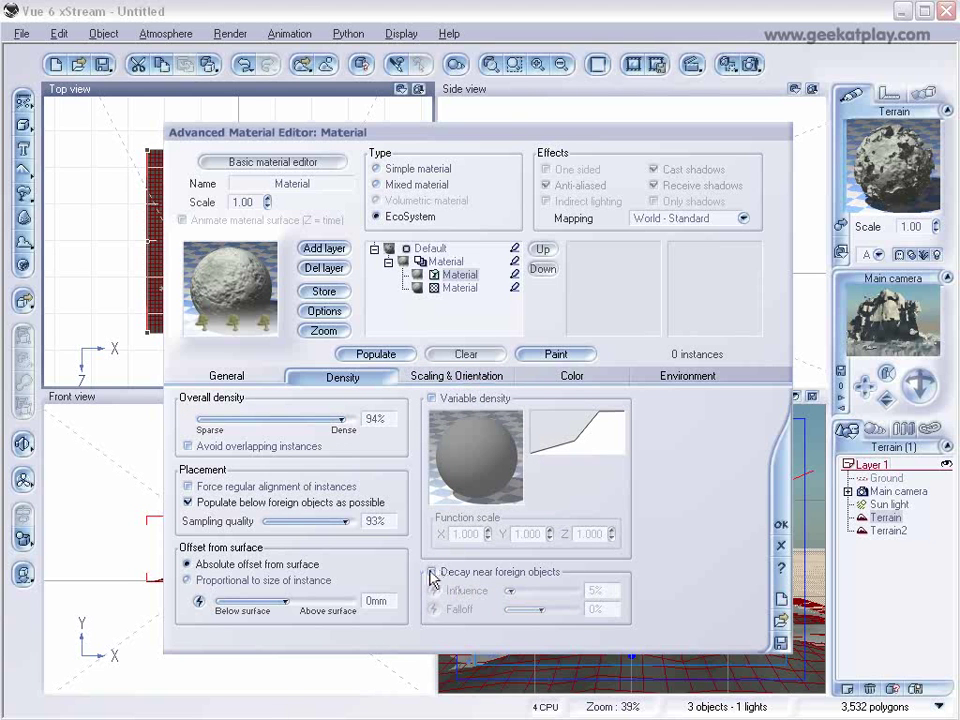
drag(333, 424, 352, 422)
click(368, 354)
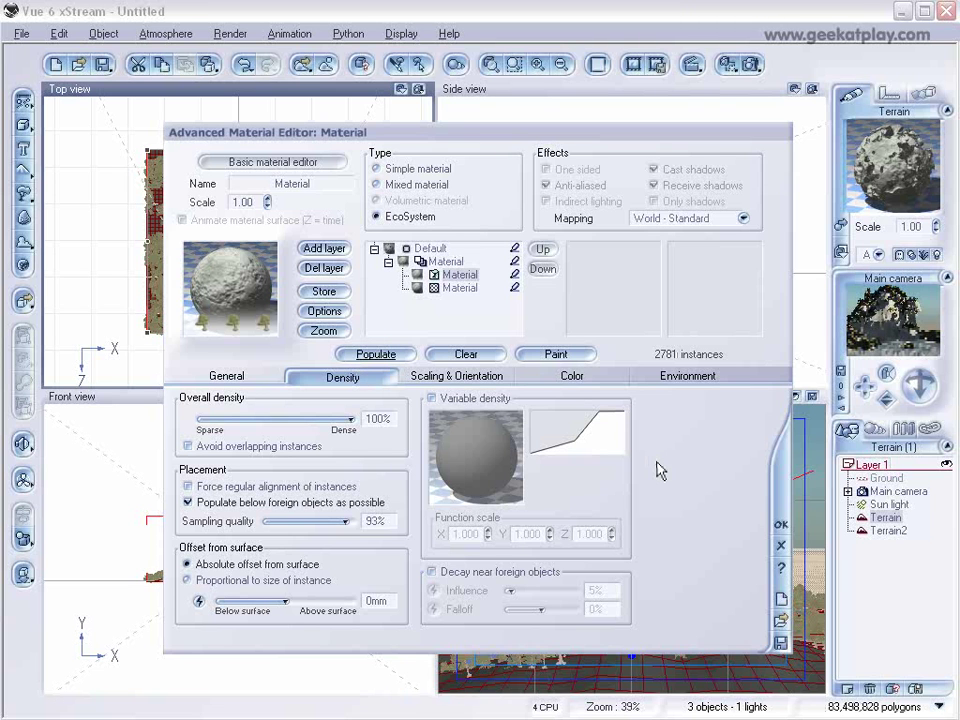
click(781, 524)
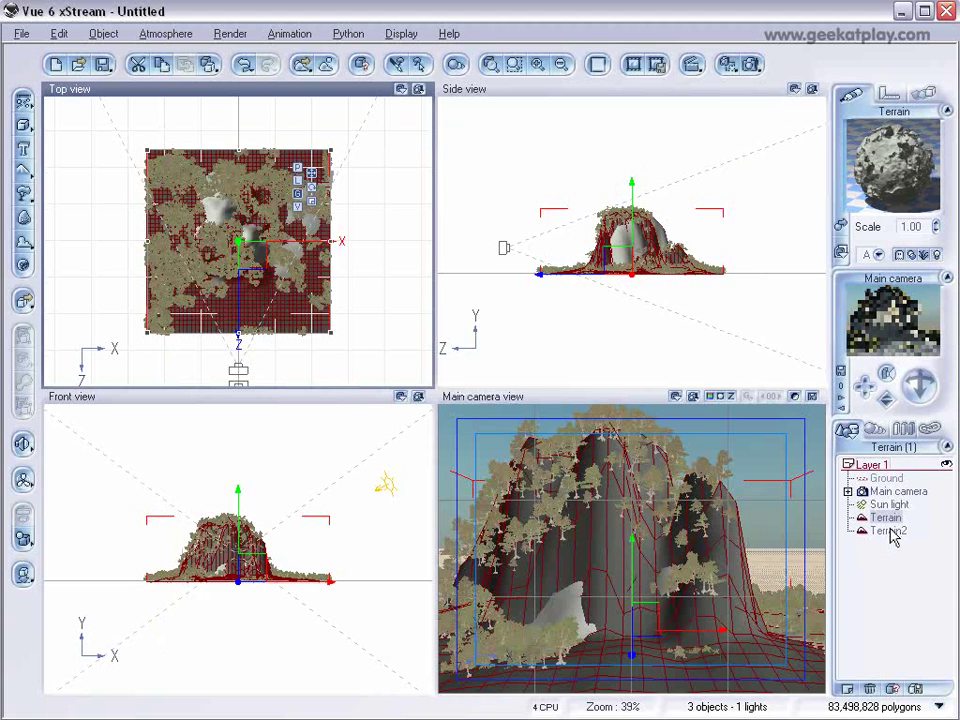
- Change the sub-material inside the second terrain's volumetric material to the EcoSystem type
click(870, 531)
double_click(875, 195)
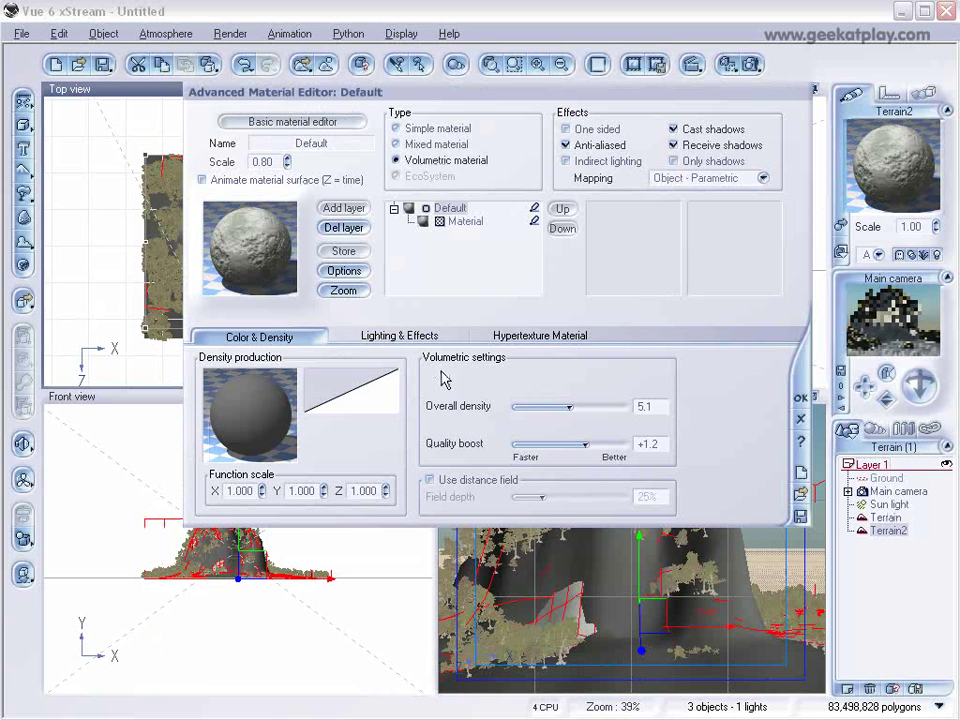
click(446, 221)
click(430, 177)
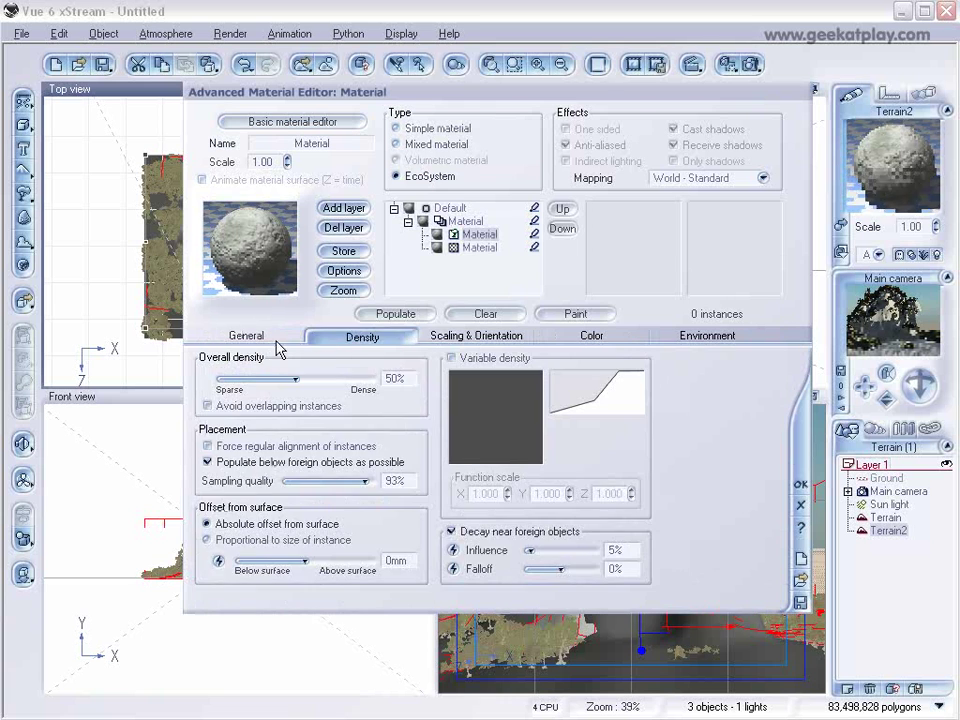
- Add the Sonneratia tree from the Trees collection to the second terrain's EcoSystem population
click(247, 336)
click(384, 586)
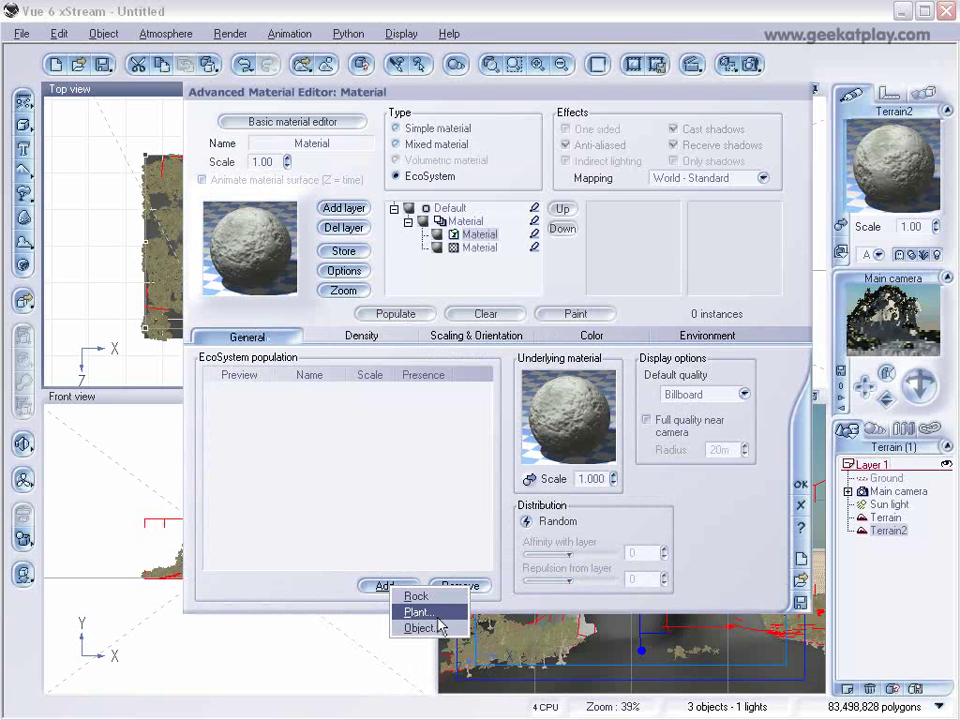
click(436, 615)
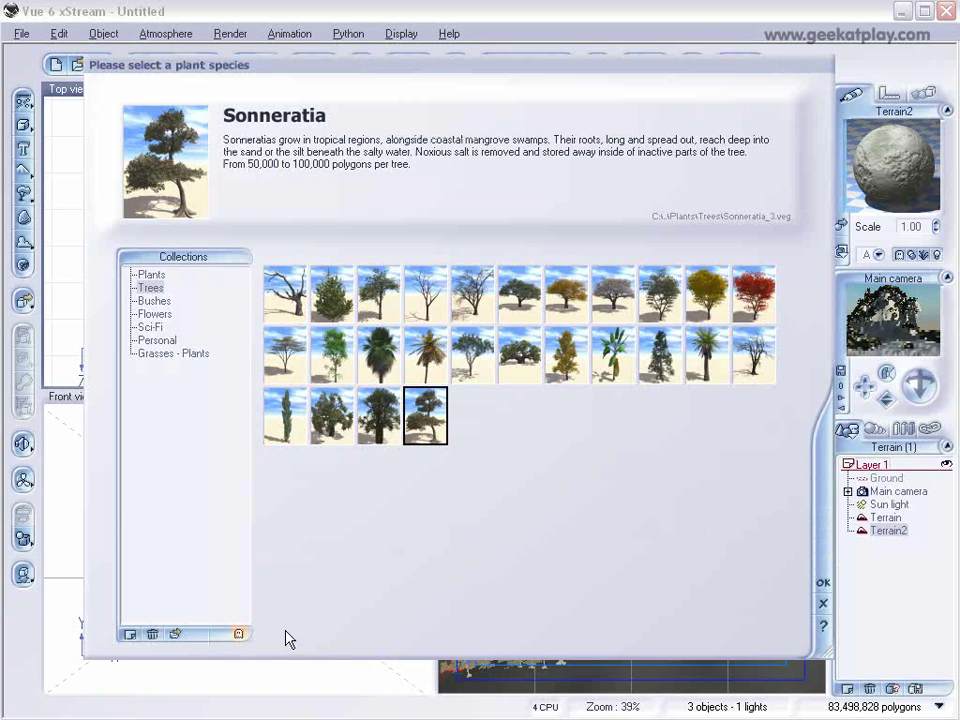
click(823, 585)
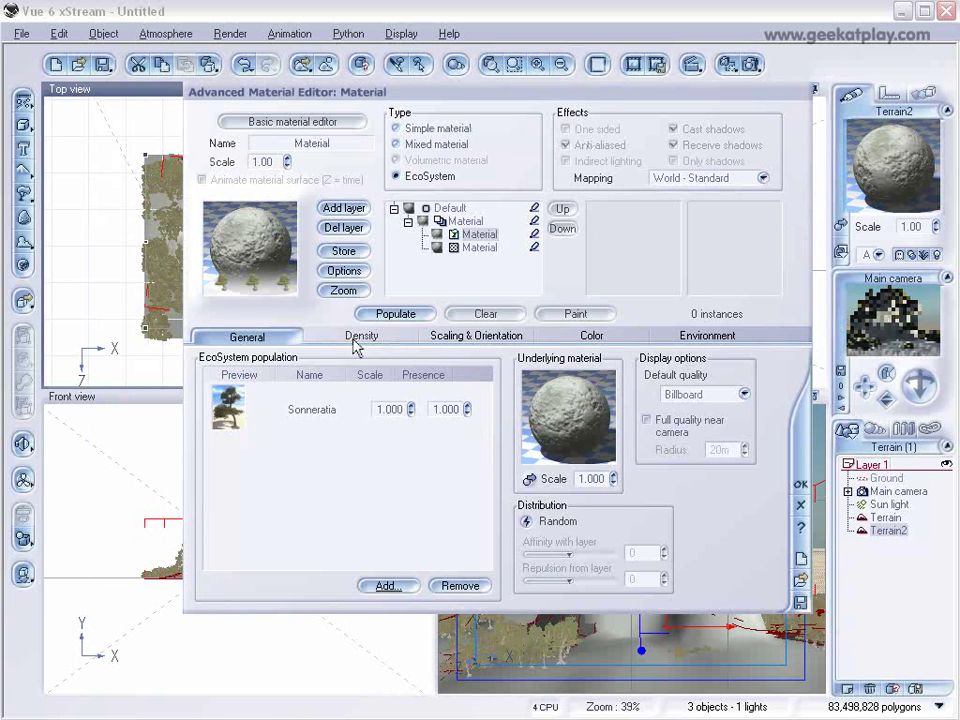
- Set the second terrain's EcoSystem density to 100% without decay near foreign objects, set its overall scaling to 0.215 and populate it
click(356, 338)
drag(332, 374, 371, 377)
click(452, 532)
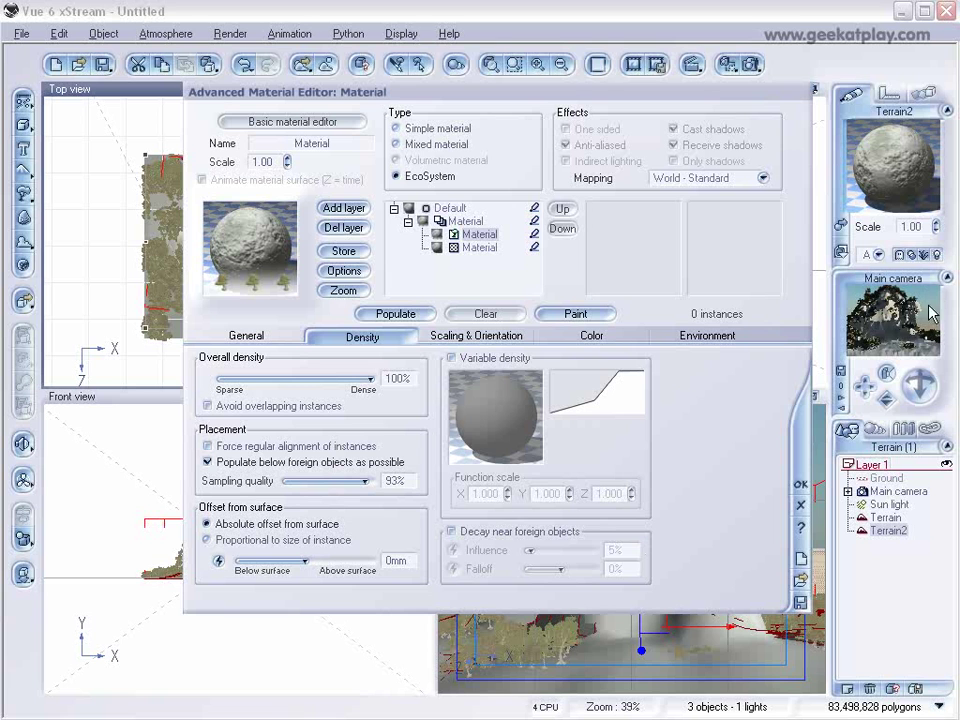
click(432, 340)
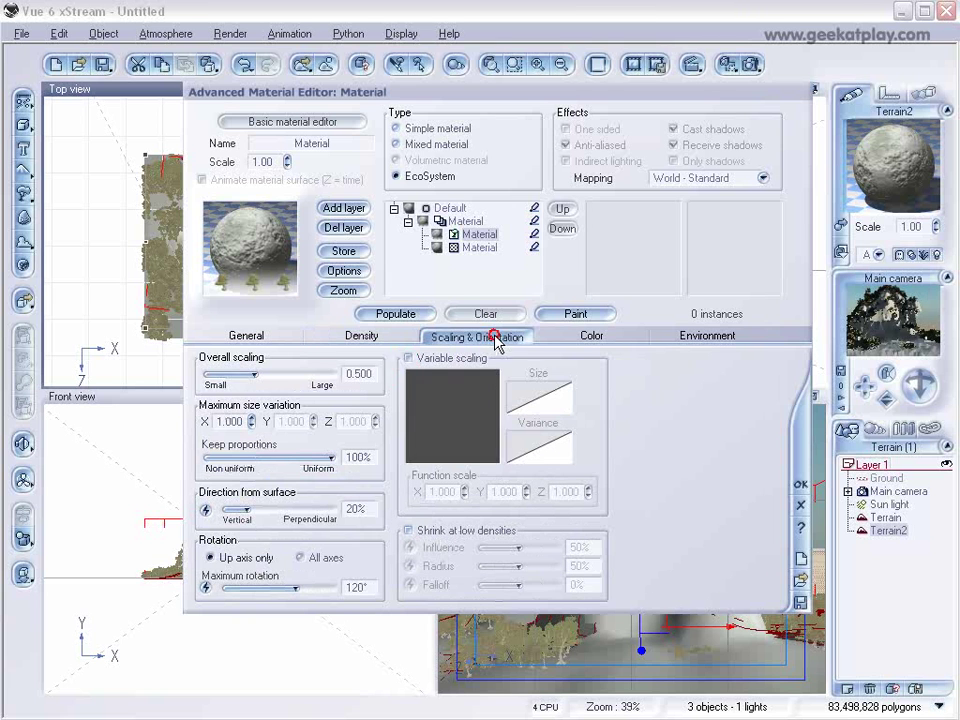
click(400, 313)
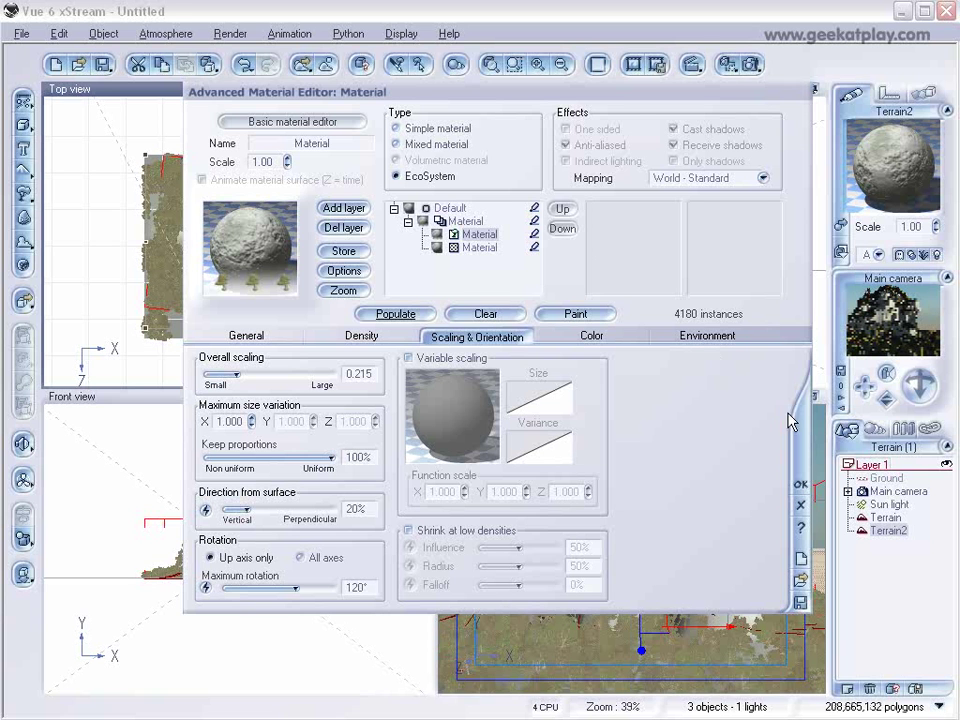
- Test-render the main camera view with both populated terrains, then stop the render and close its display
click(755, 65)
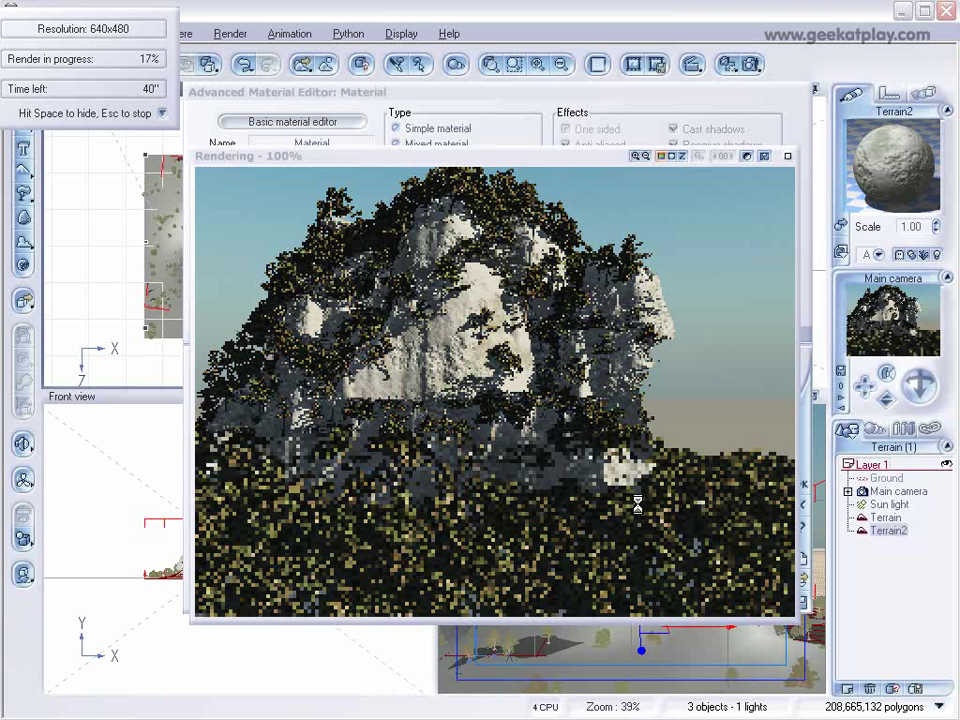
key(Escape)
click(786, 158)
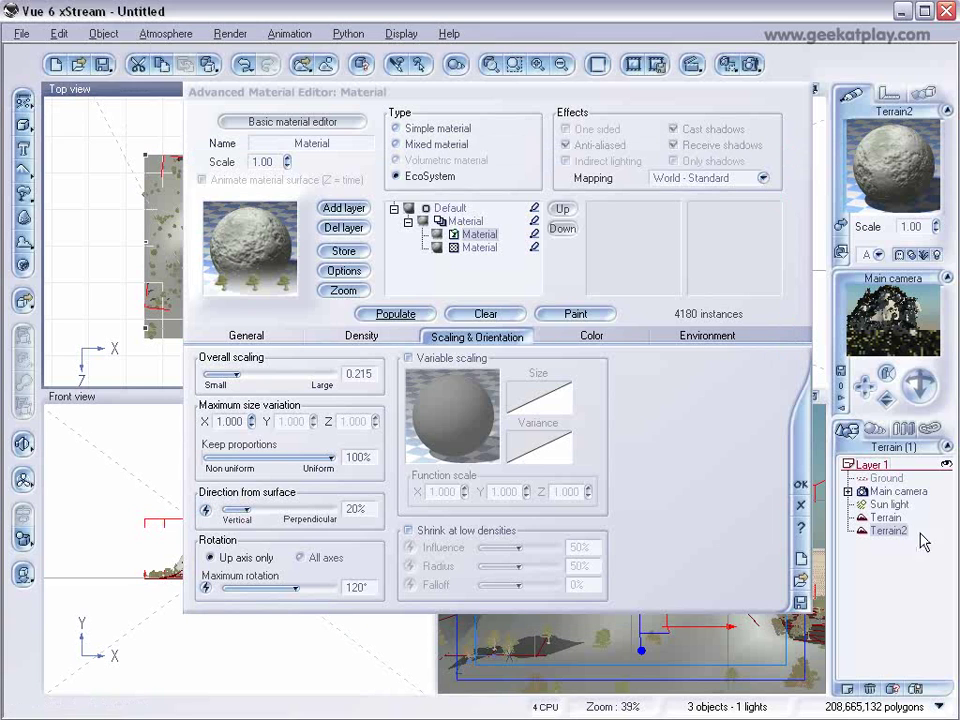
- Set the first terrain's EcoSystem overall scaling to 0.349 and repopulate it
click(885, 517)
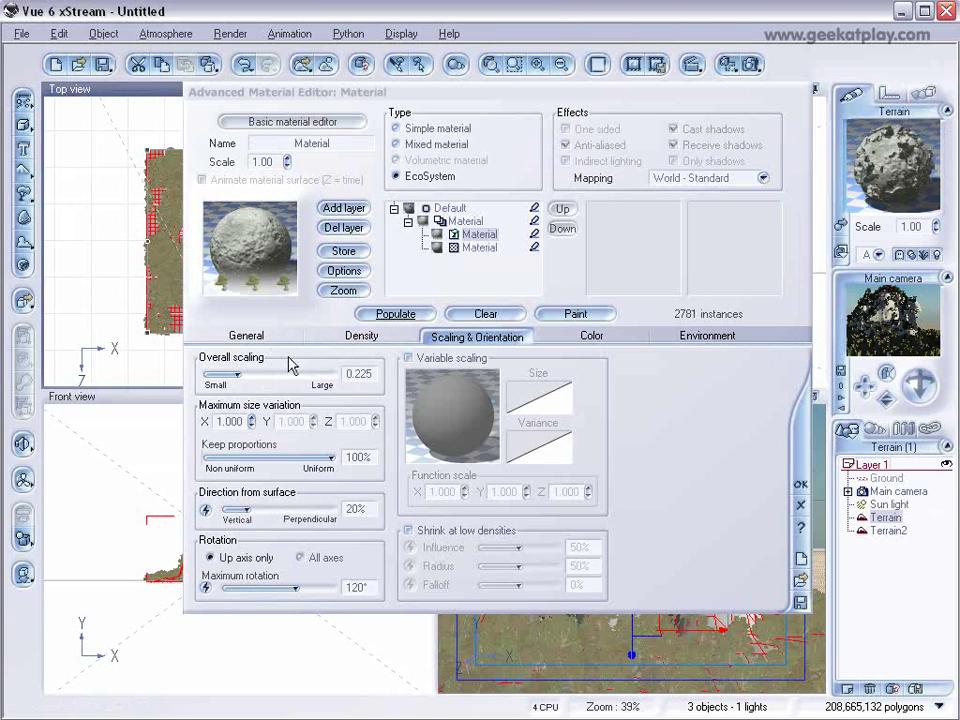
drag(239, 369, 243, 370)
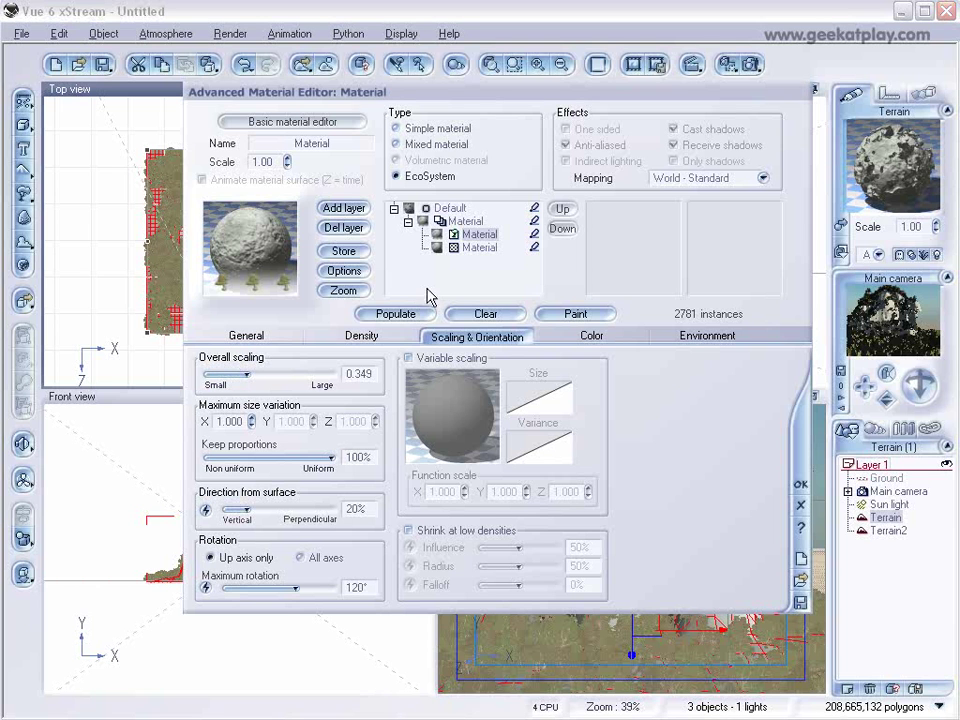
click(414, 315)
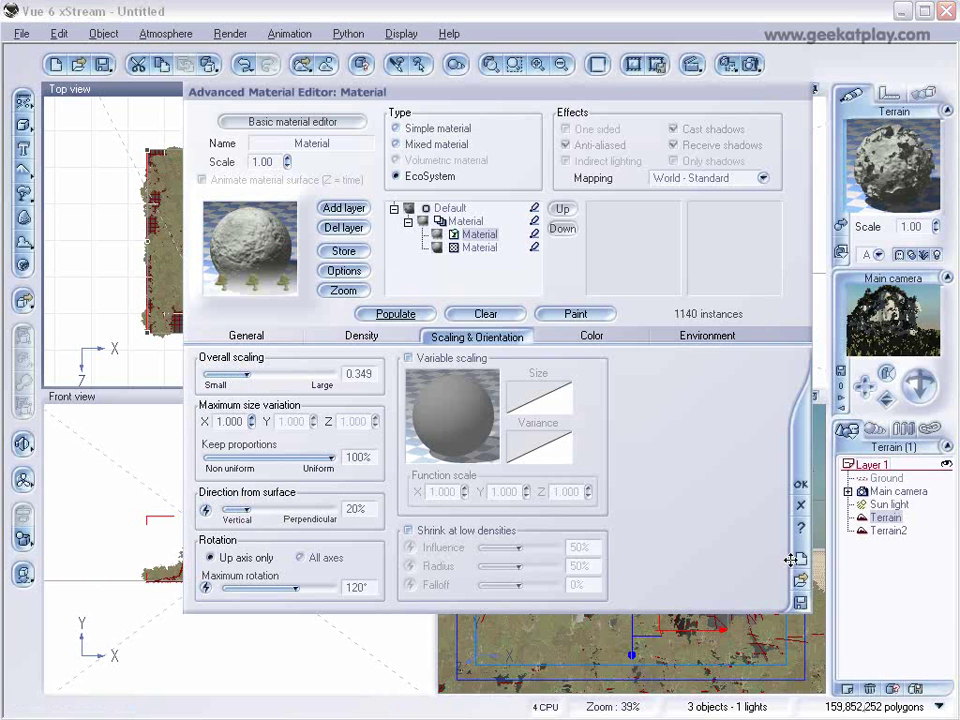
- Set the second terrain's EcoSystem overall scaling to 0.334, repopulate it and accept the material
click(886, 531)
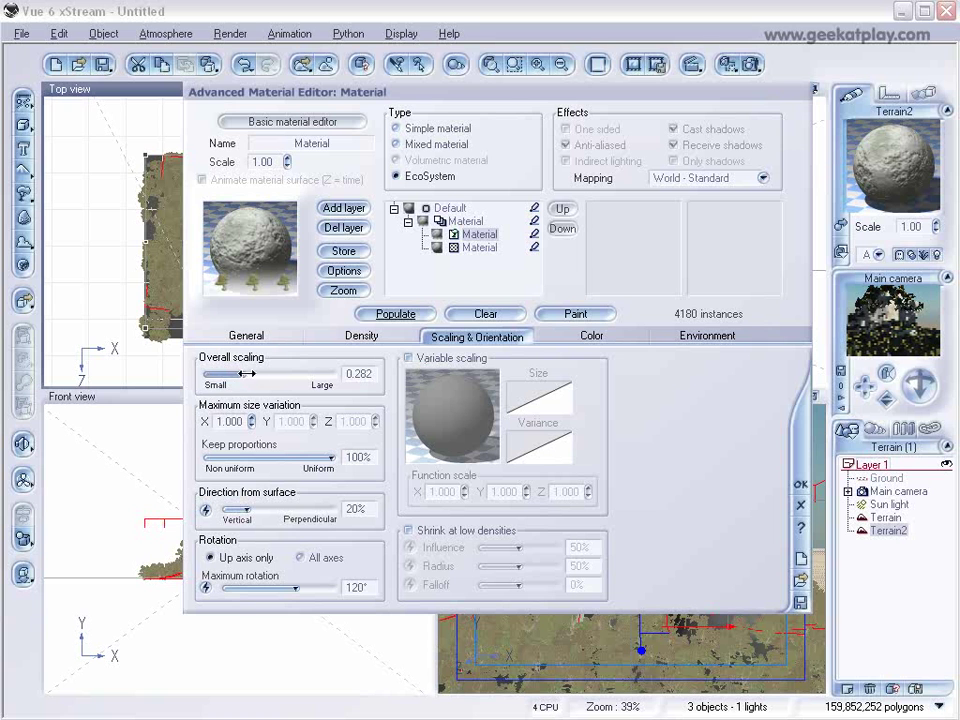
click(407, 314)
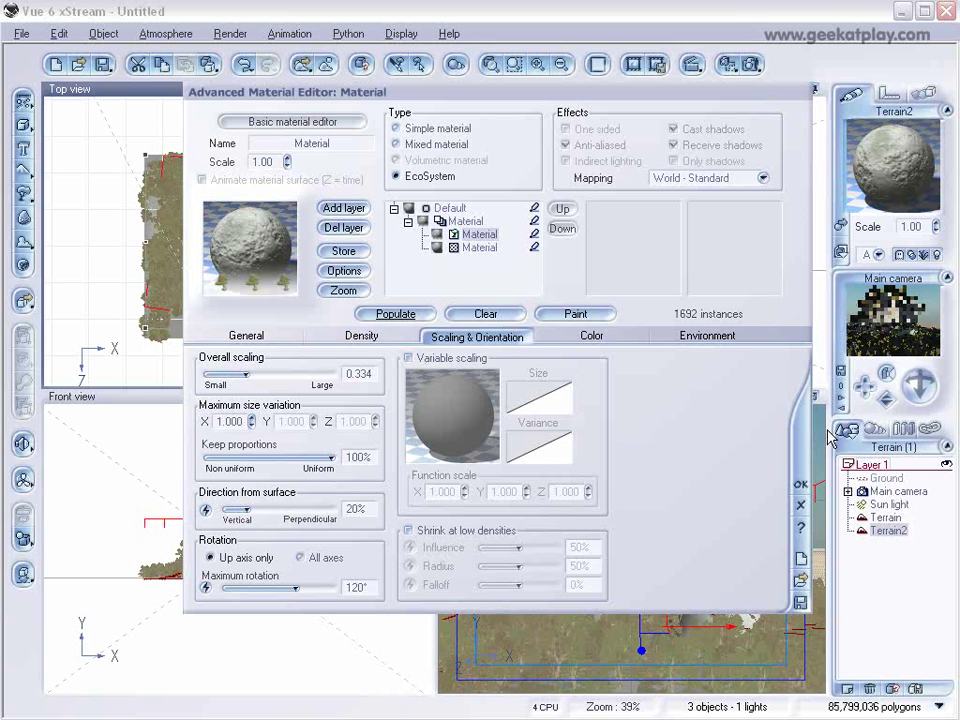
click(800, 484)
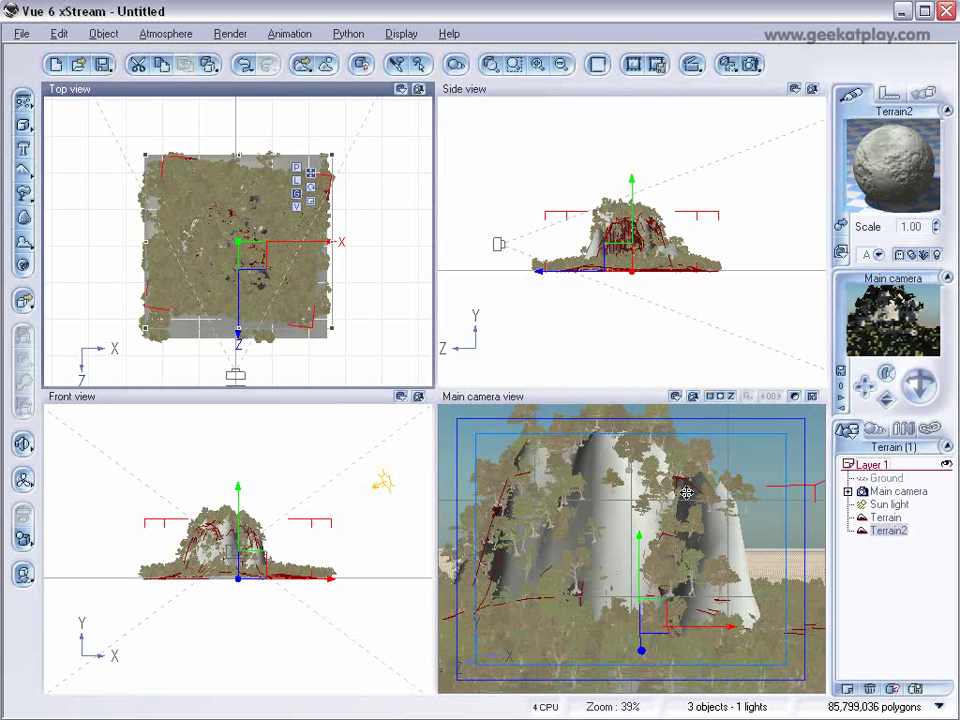
- Load the Invasion atmosphere from the Geekatplay collection
click(172, 36)
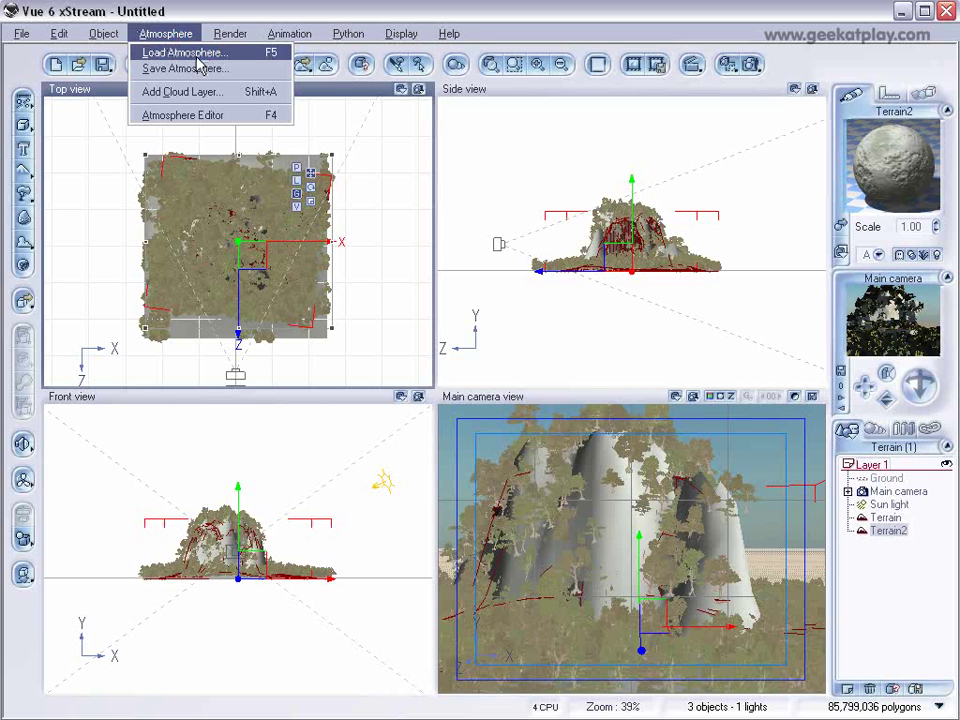
click(200, 52)
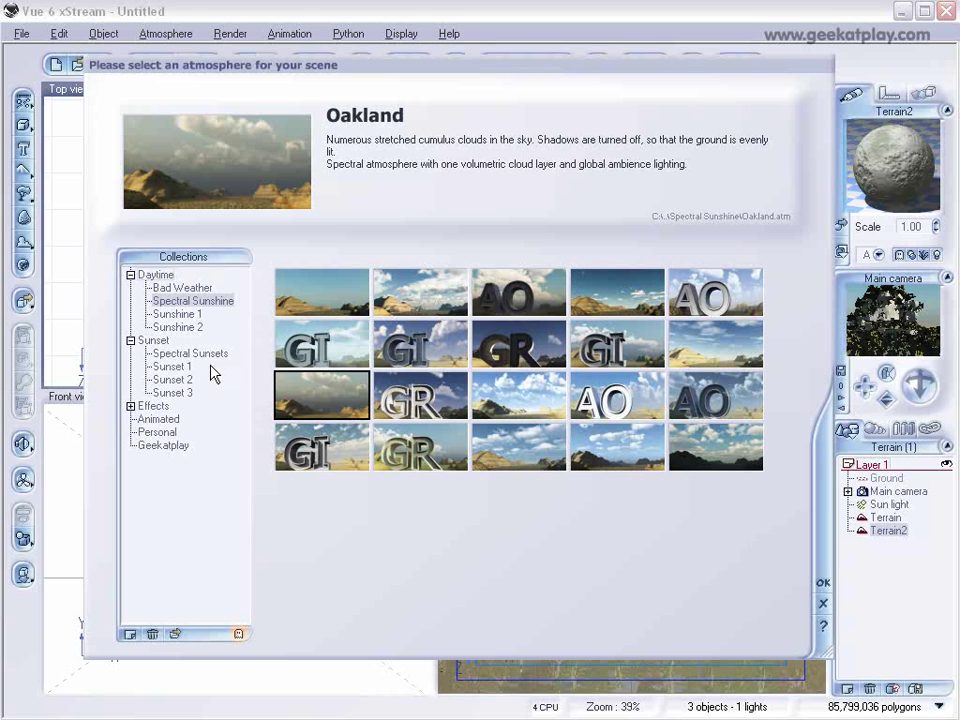
click(170, 446)
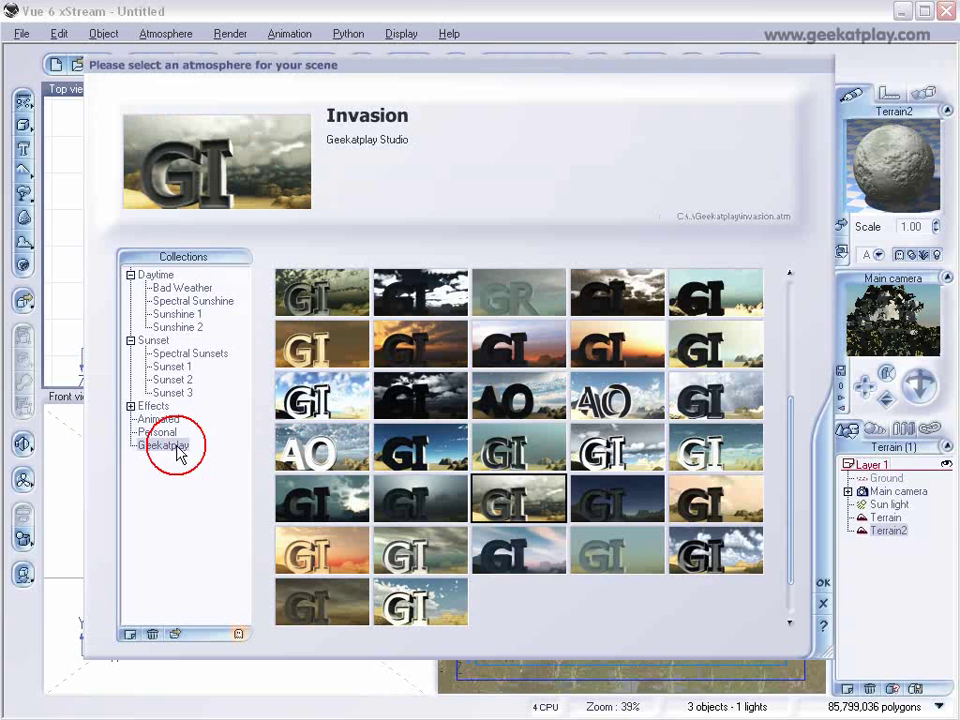
click(690, 568)
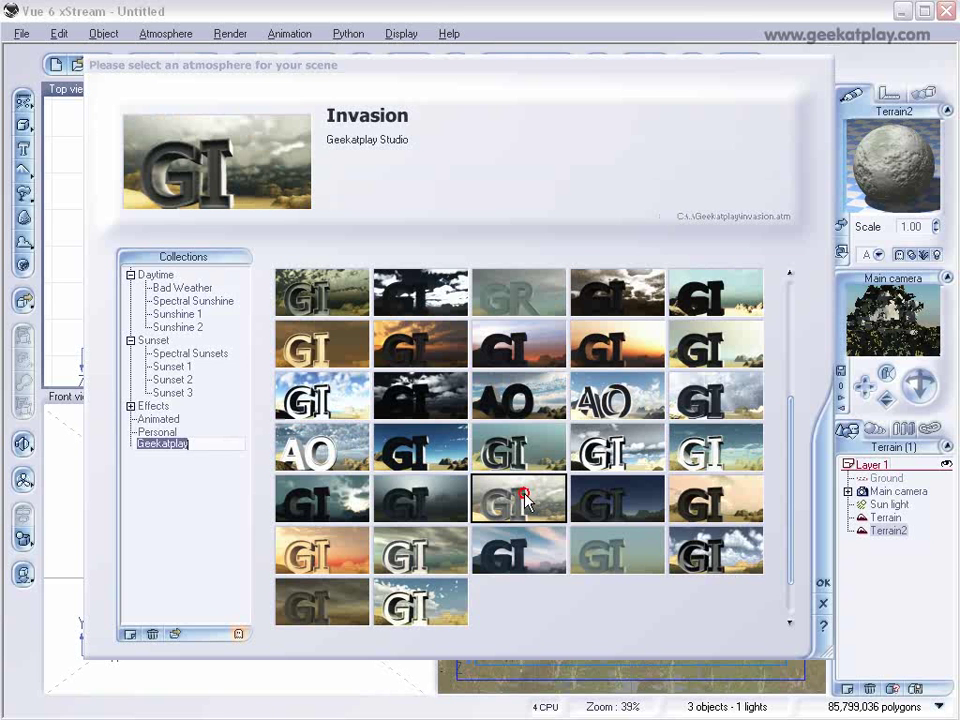
click(822, 582)
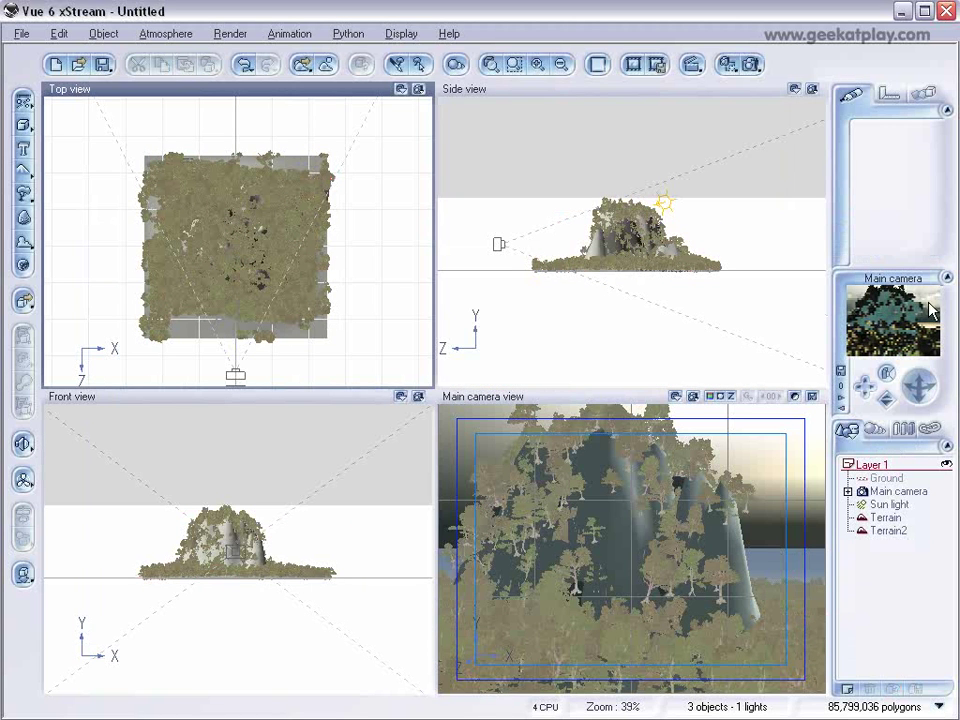
- Replace the scene's atmosphere with a cloudy blue-sky global illumination preset from the Geekatplay collection
click(166, 33)
click(140, 52)
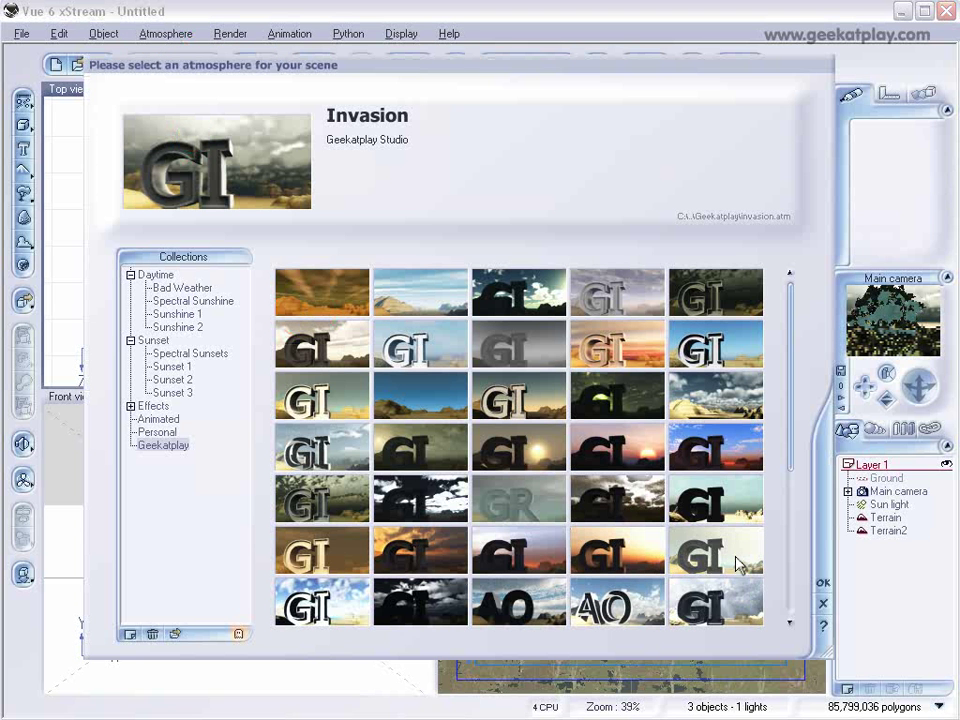
click(746, 606)
click(820, 580)
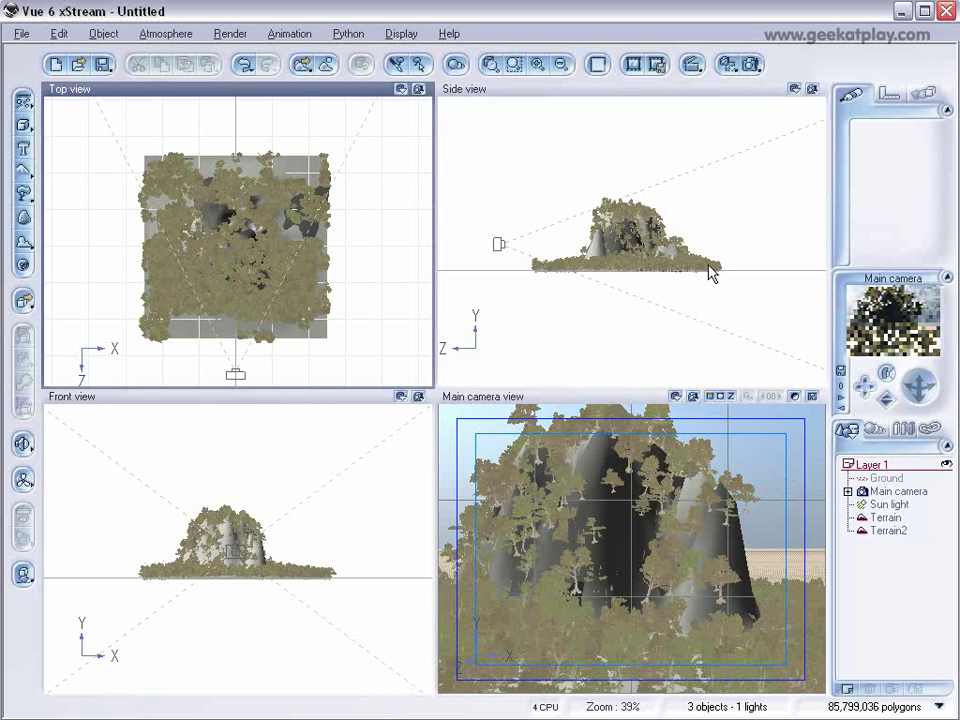
- Set the atmosphere's light intensity to +0.14 and the light balance to 75%
click(163, 33)
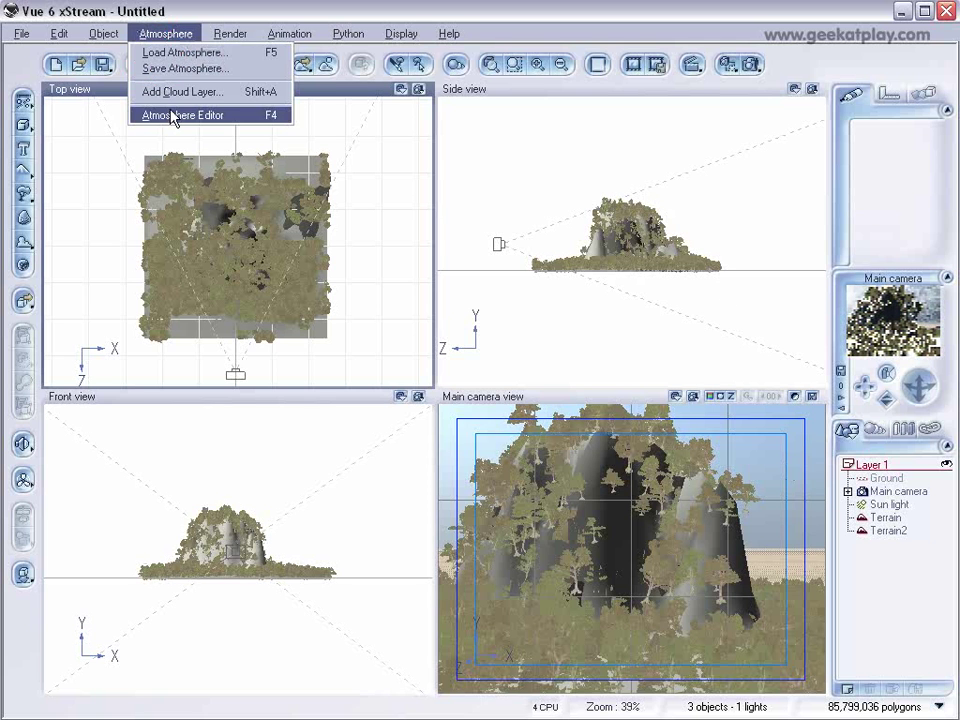
click(175, 115)
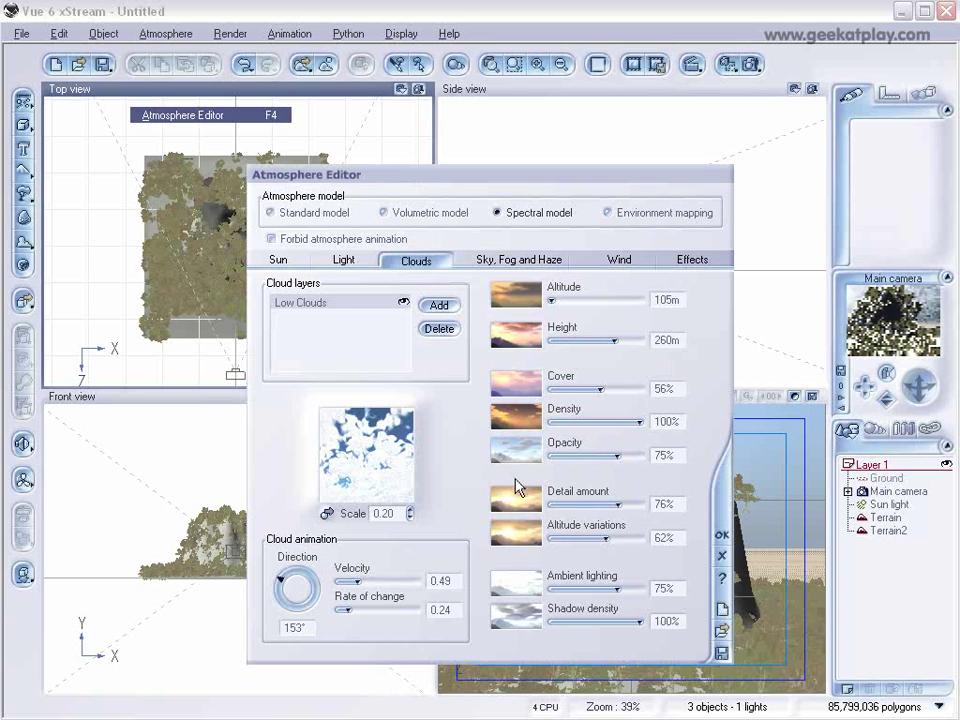
click(344, 261)
drag(475, 444, 441, 441)
click(279, 262)
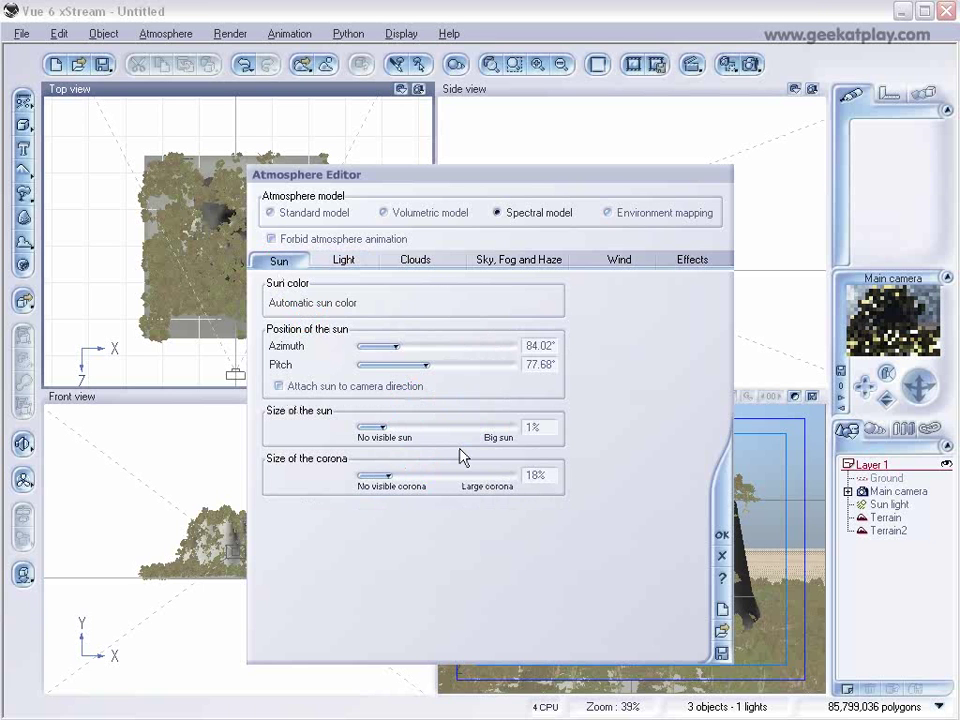
click(362, 261)
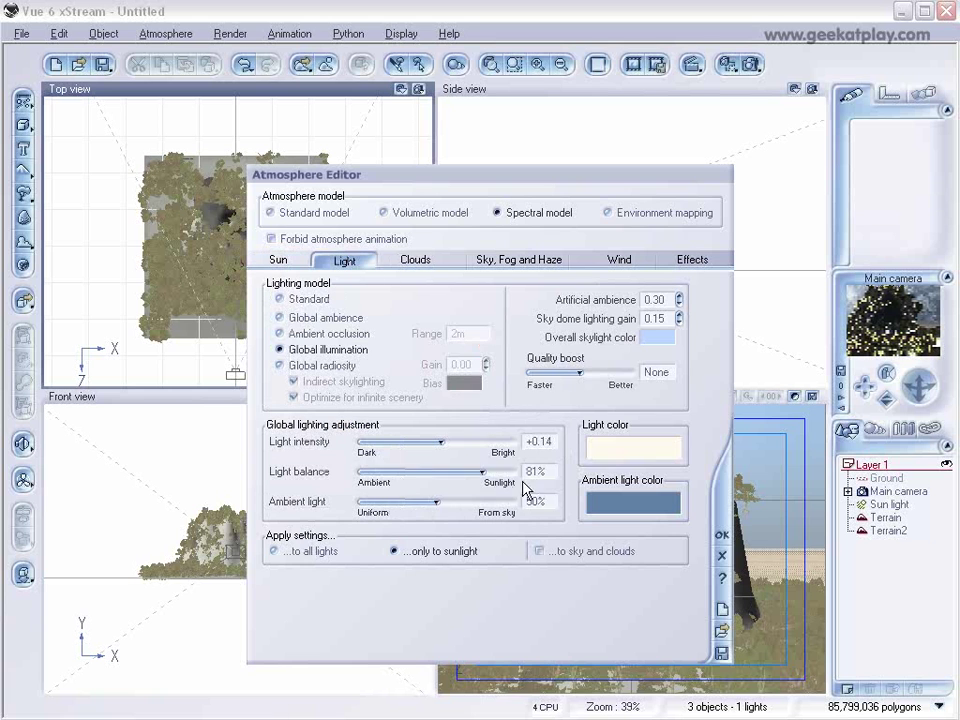
drag(490, 470, 473, 470)
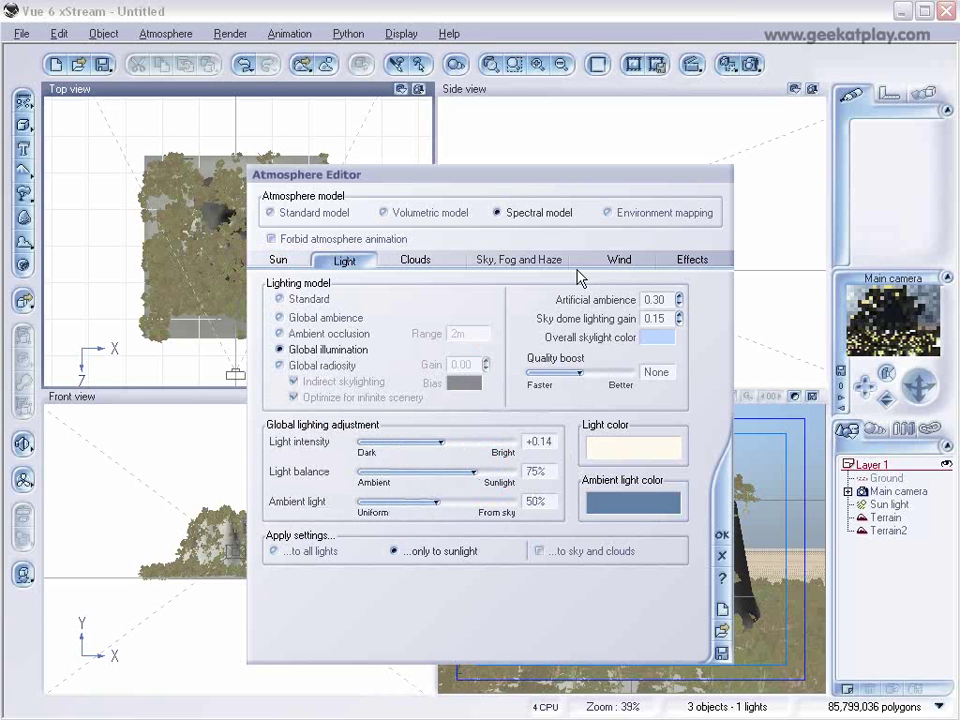
- Set the atmosphere's haze ground density to 26%, accept the settings and render the main camera view
click(522, 260)
drag(404, 410, 414, 403)
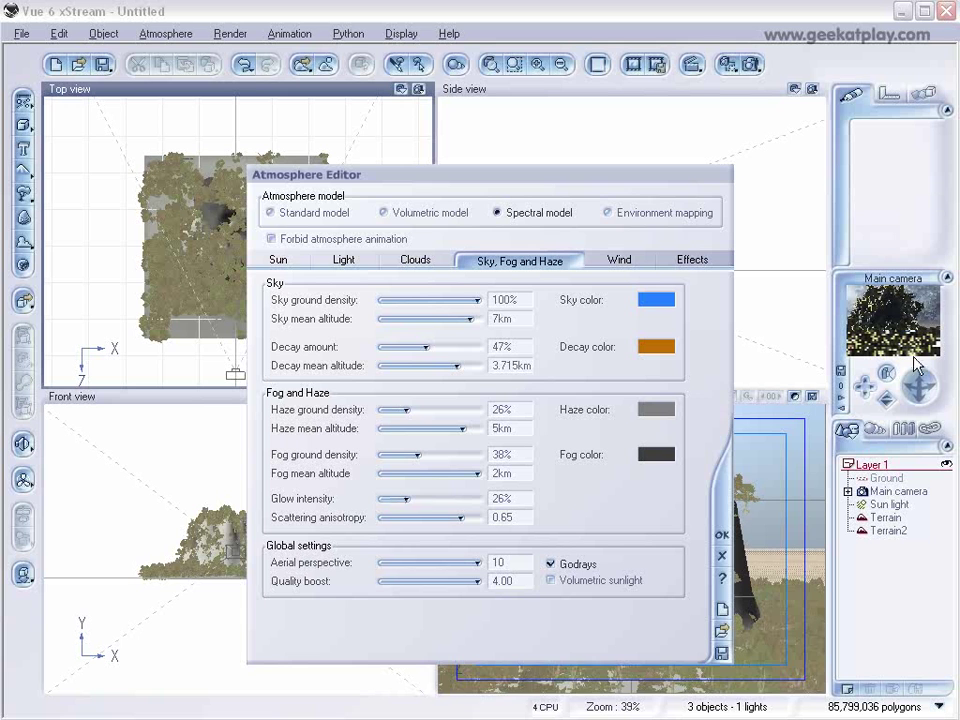
click(722, 536)
click(748, 66)
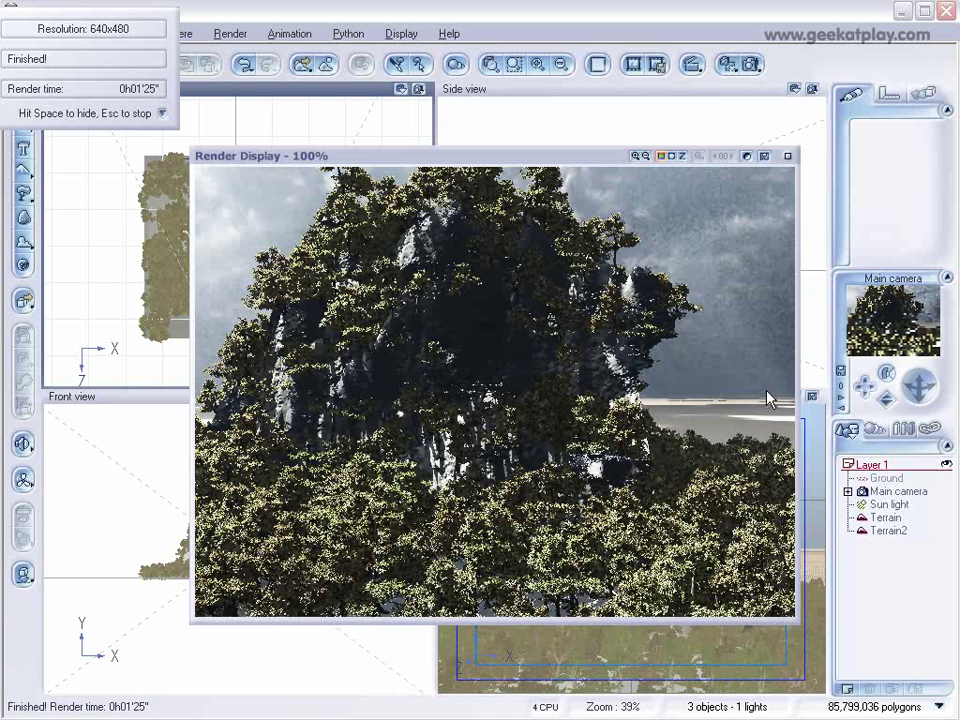
click(786, 155)
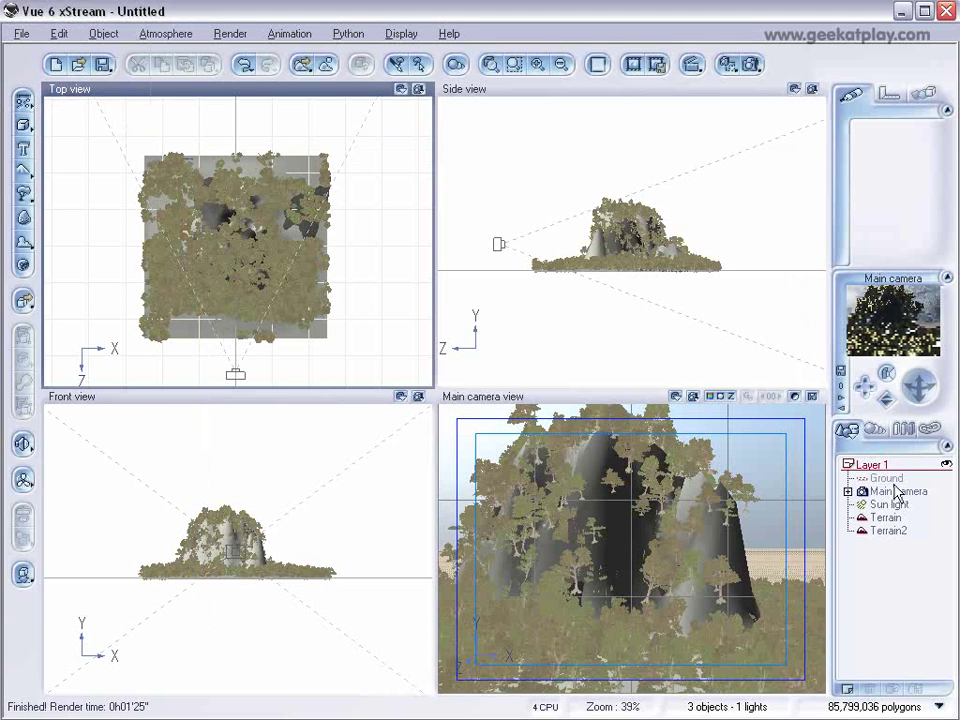
- Apply the Vegetation material from the Landscapes collection to the ground plane
click(884, 478)
click(842, 250)
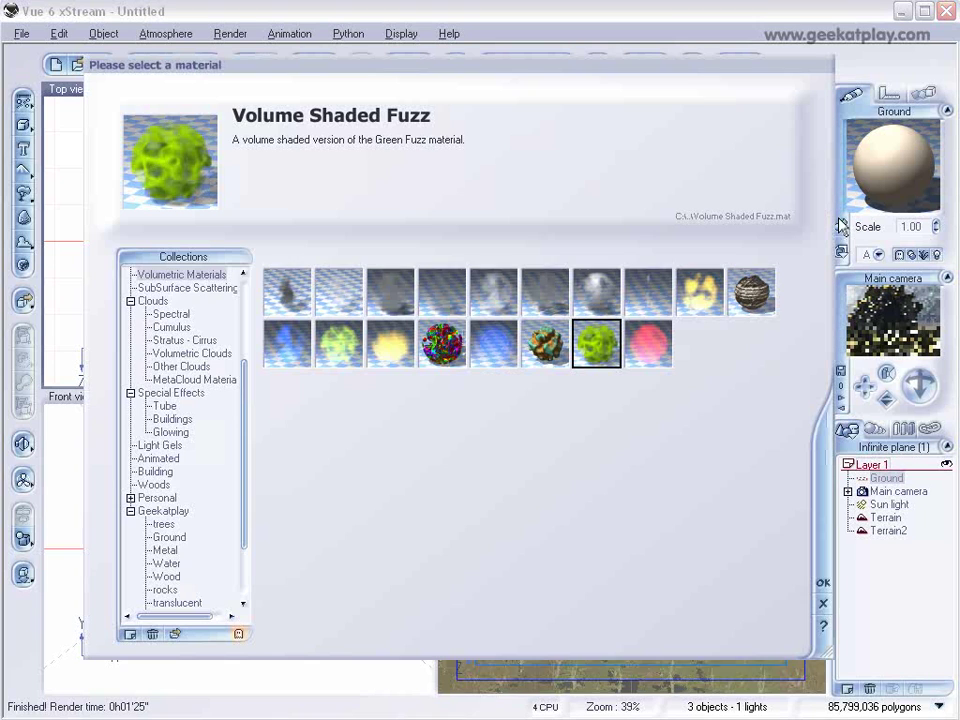
drag(241, 392, 188, 297)
click(165, 314)
click(287, 549)
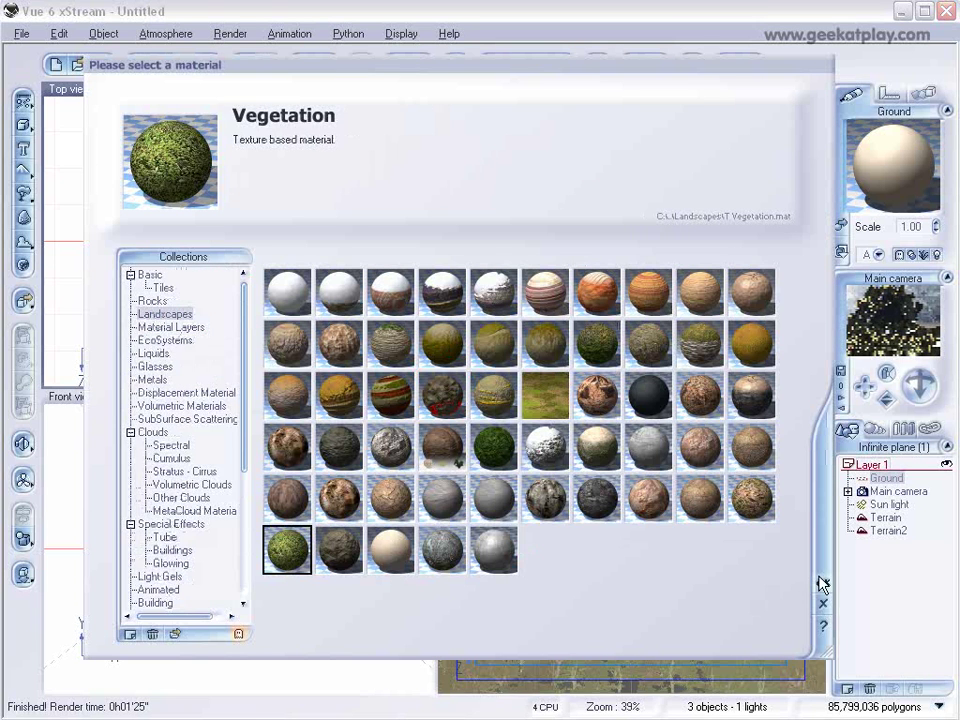
click(821, 584)
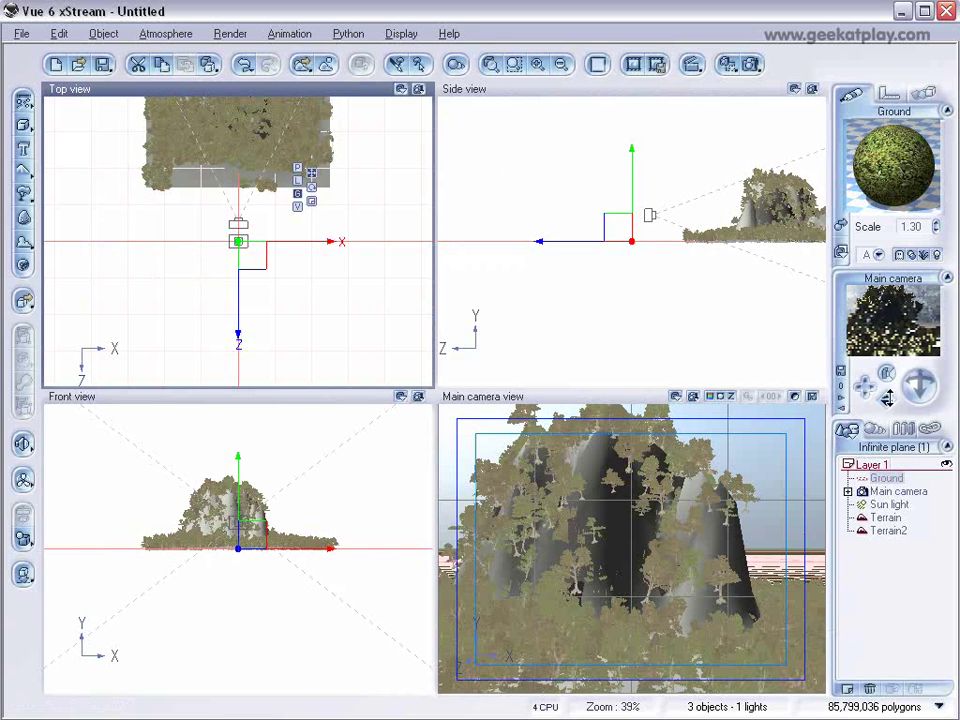
- Add a standard terrain, enlarge it to about three times the width of the existing ones and place it behind them
right_drag(349, 160, 349, 380)
click(25, 175)
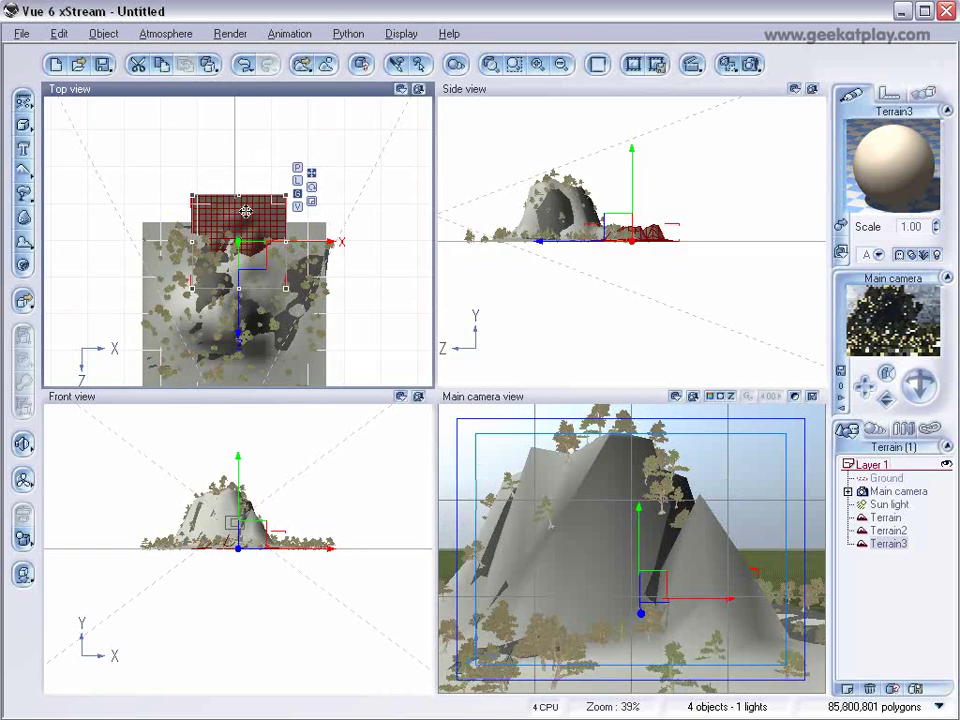
scroll(297, 235, down, 4)
right_drag(297, 235, 238, 293)
drag(243, 290, 237, 176)
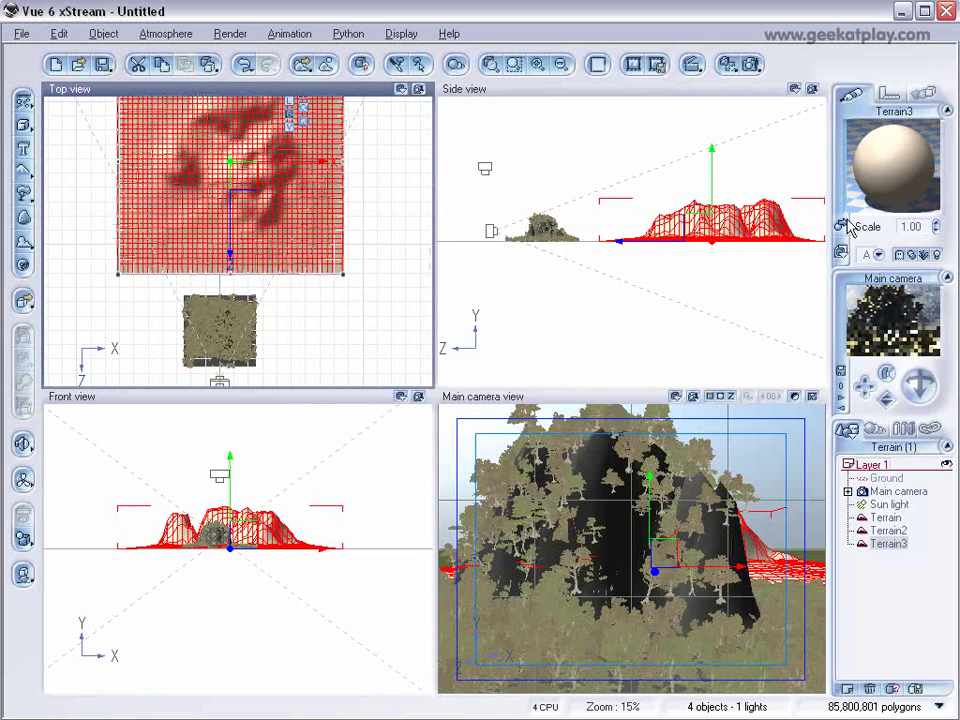
- Apply the Rocks and Plants material from the Landscapes collection to the background terrain and shift it sideways behind the tree-covered terrains
click(890, 165)
click(585, 510)
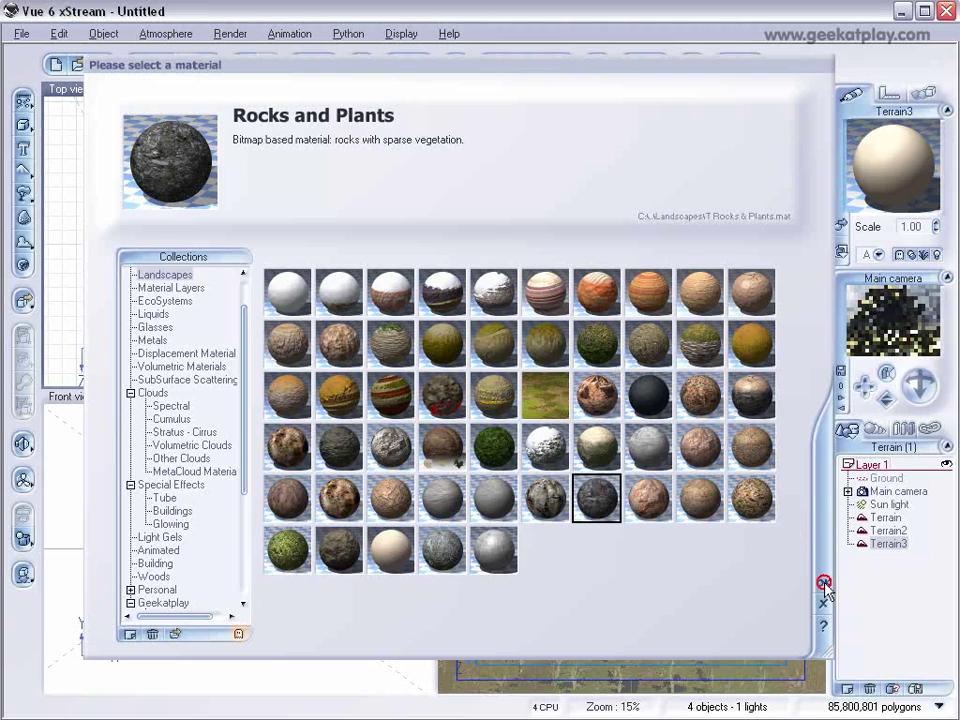
click(823, 582)
drag(262, 214, 325, 212)
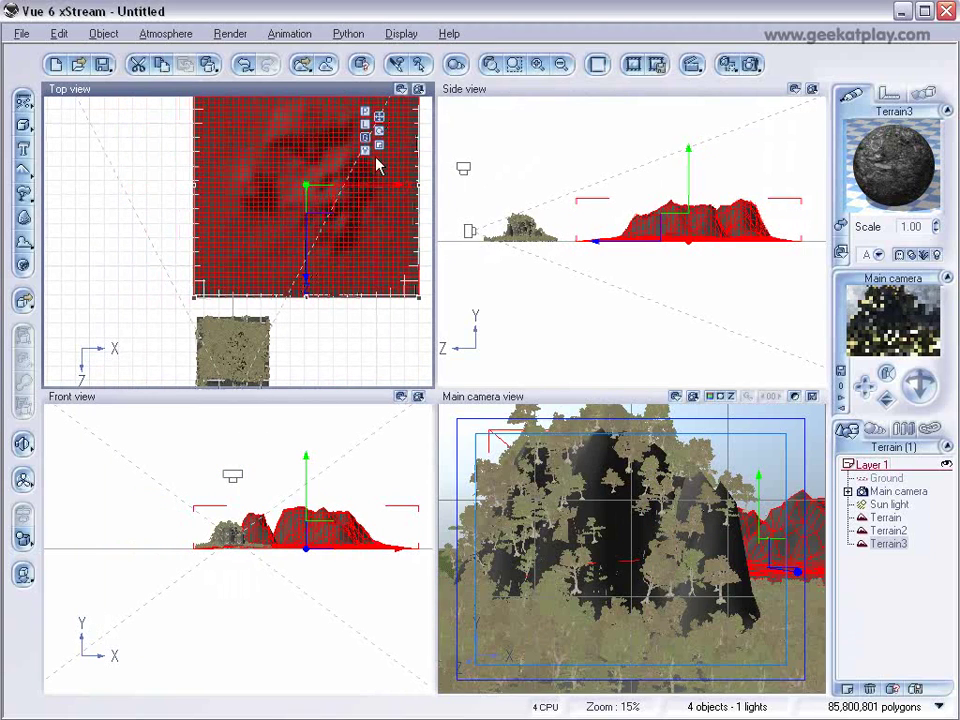
drag(300, 268, 307, 218)
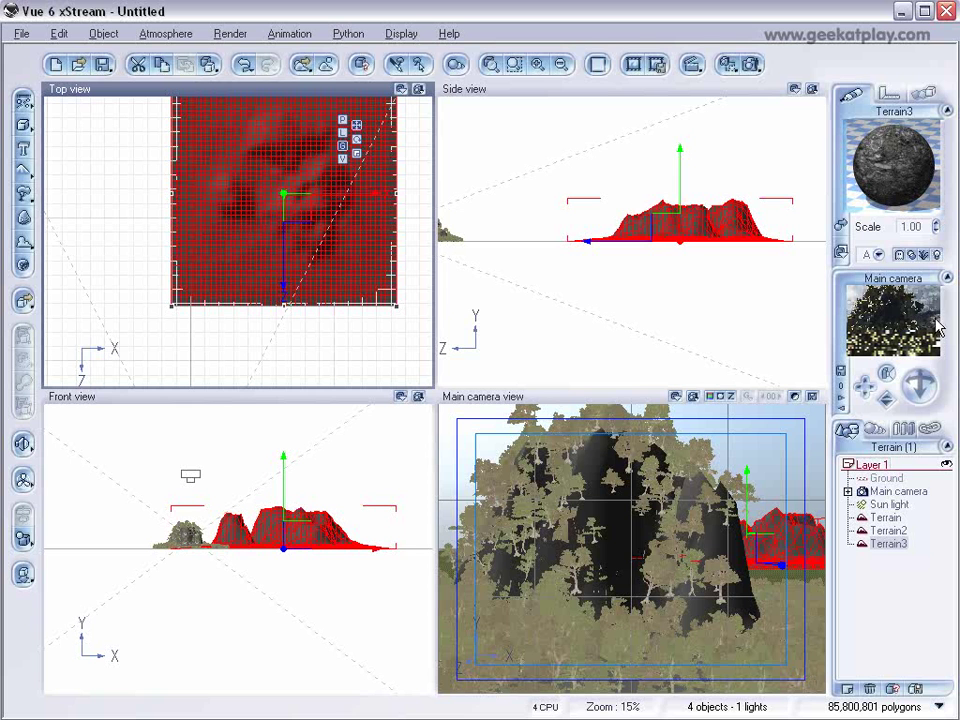
- Add an Ultra Simple Flat MetaCloud and scale it down to about twice the width of the tree-covered terrains
click(23, 243)
click(352, 311)
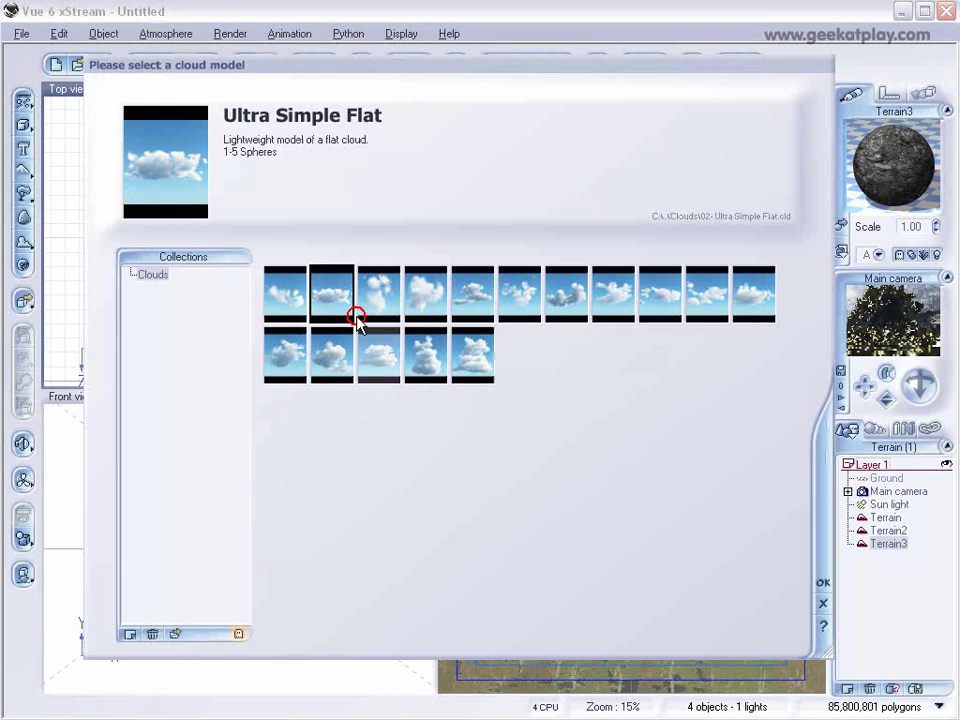
click(823, 582)
scroll(362, 232, down, 3)
scroll(299, 259, up, 4)
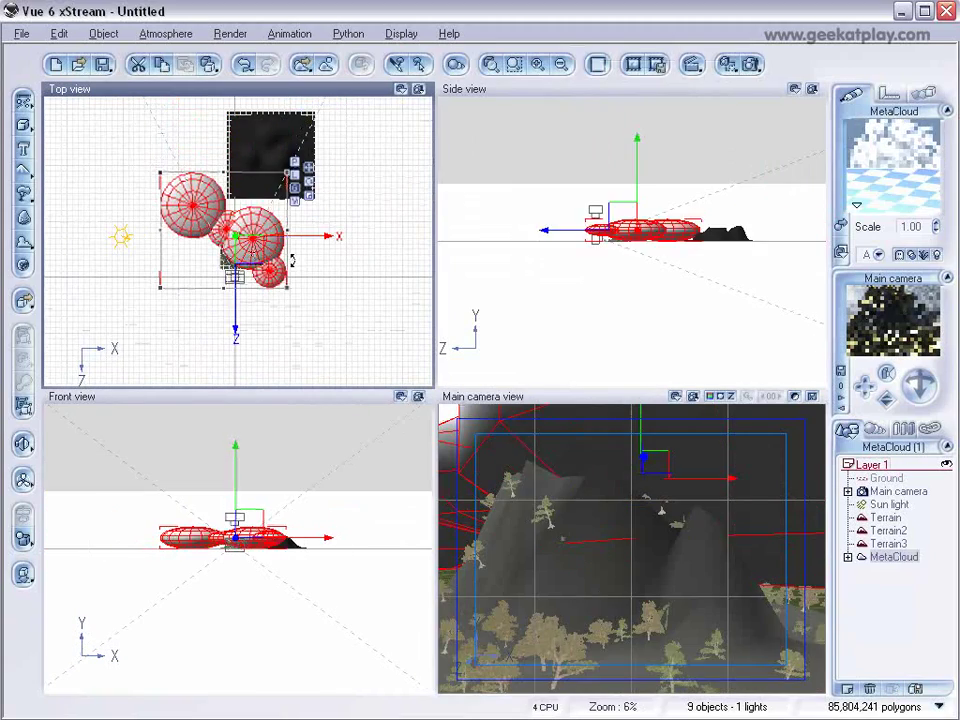
scroll(299, 259, down, 2)
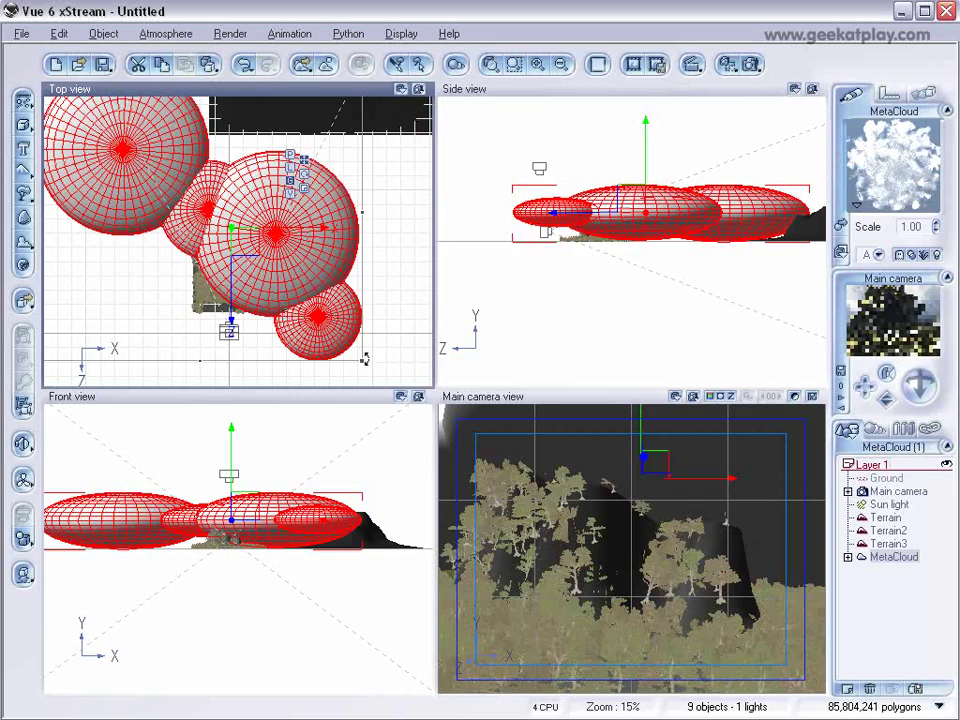
drag(367, 362, 237, 302)
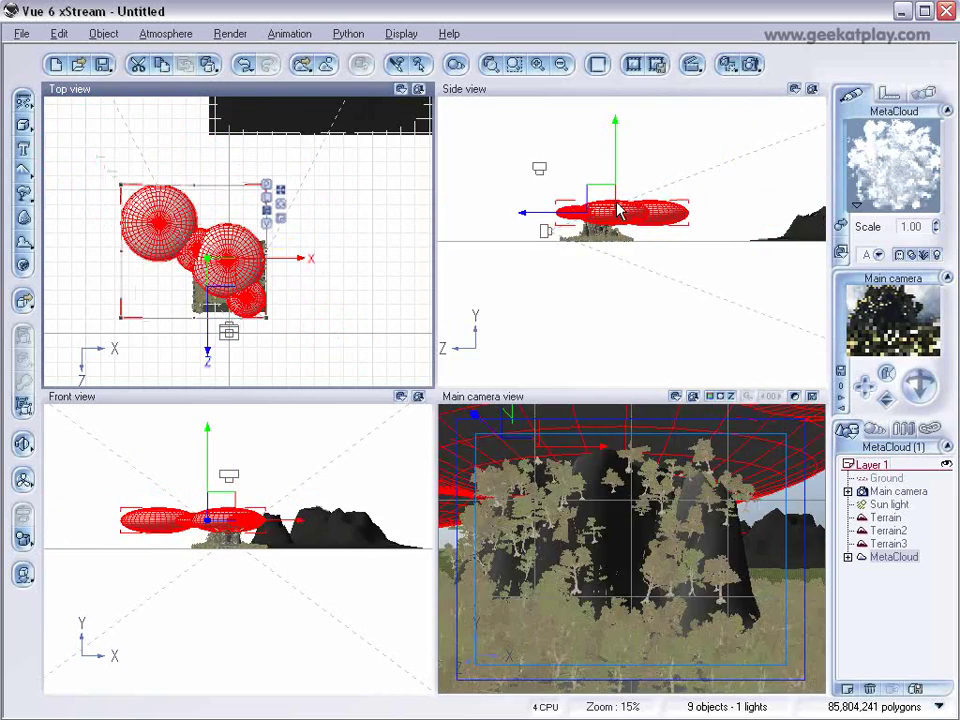
- Lower the cloud to ground level, shrink it by about a third and move it forward towards the camera
drag(614, 208, 613, 229)
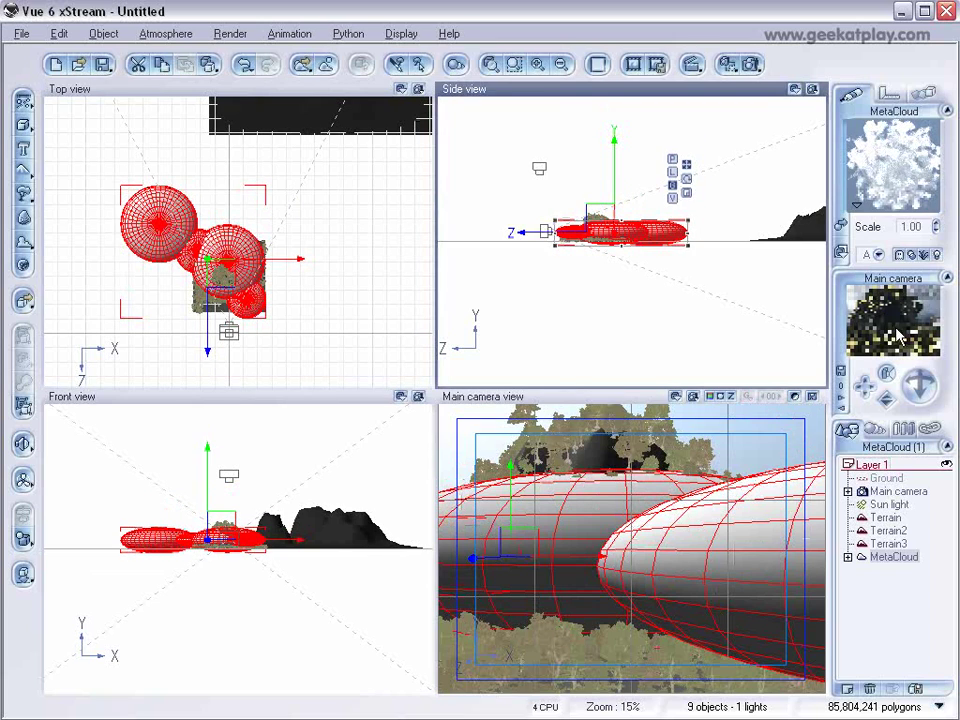
scroll(539, 262, up, 3)
scroll(619, 266, down, 1)
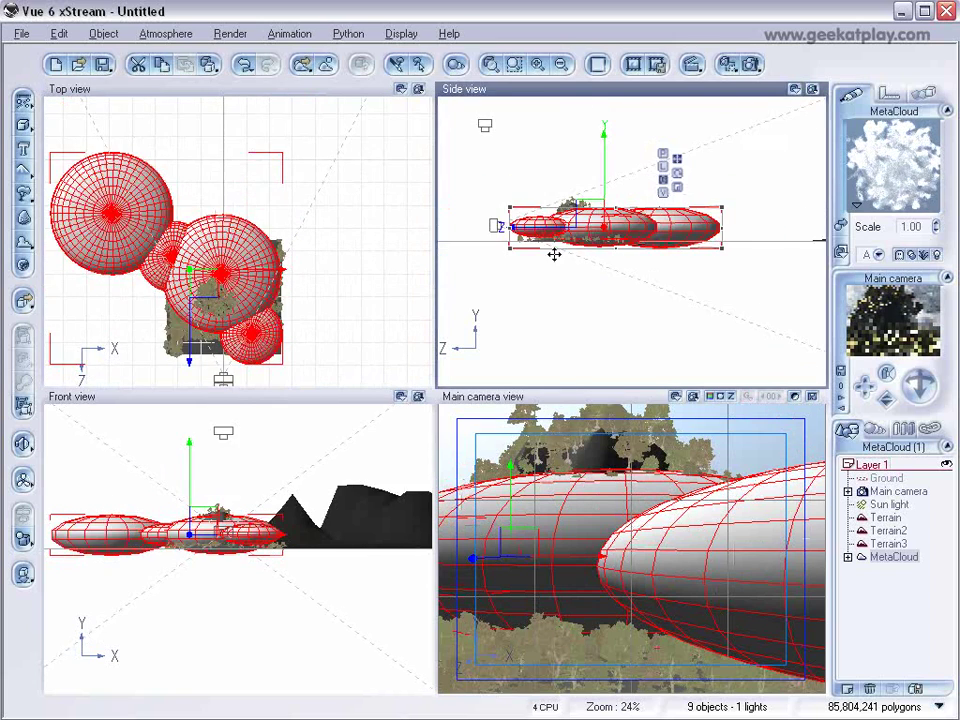
drag(789, 220, 702, 236)
drag(612, 250, 614, 247)
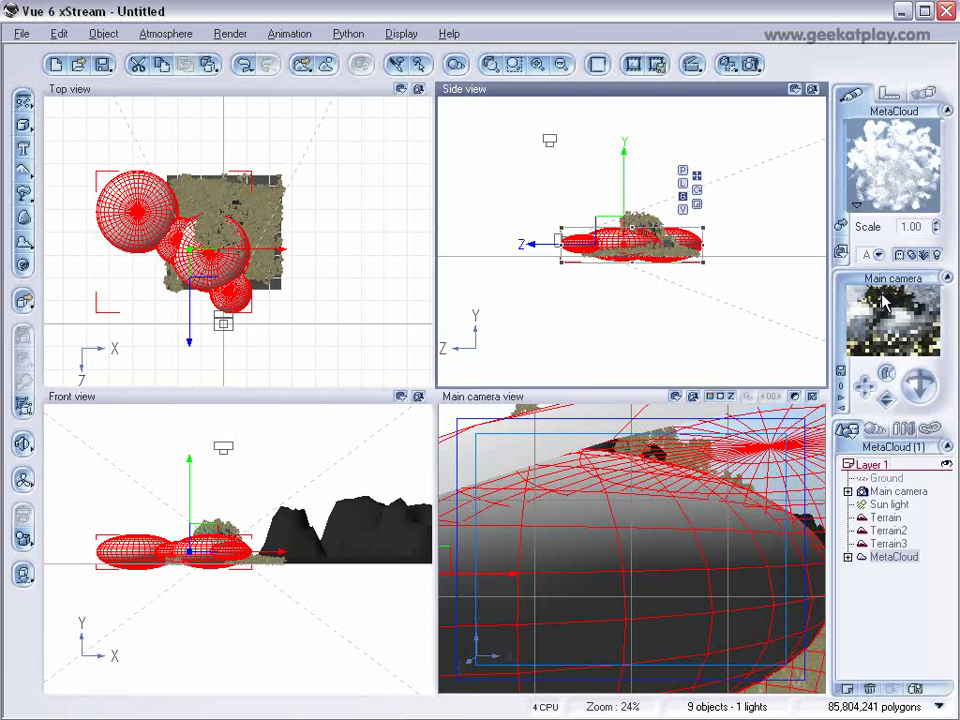
- Set the cloud material's cover to 24% and density to 47%, and accept the material
double_click(883, 190)
click(408, 335)
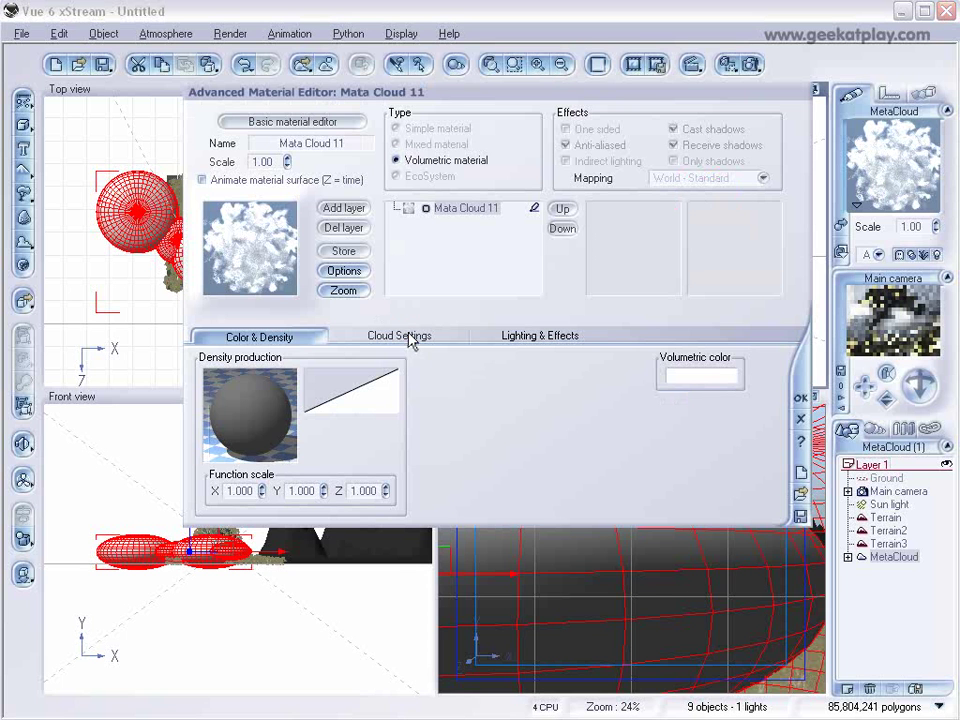
drag(360, 392, 312, 374)
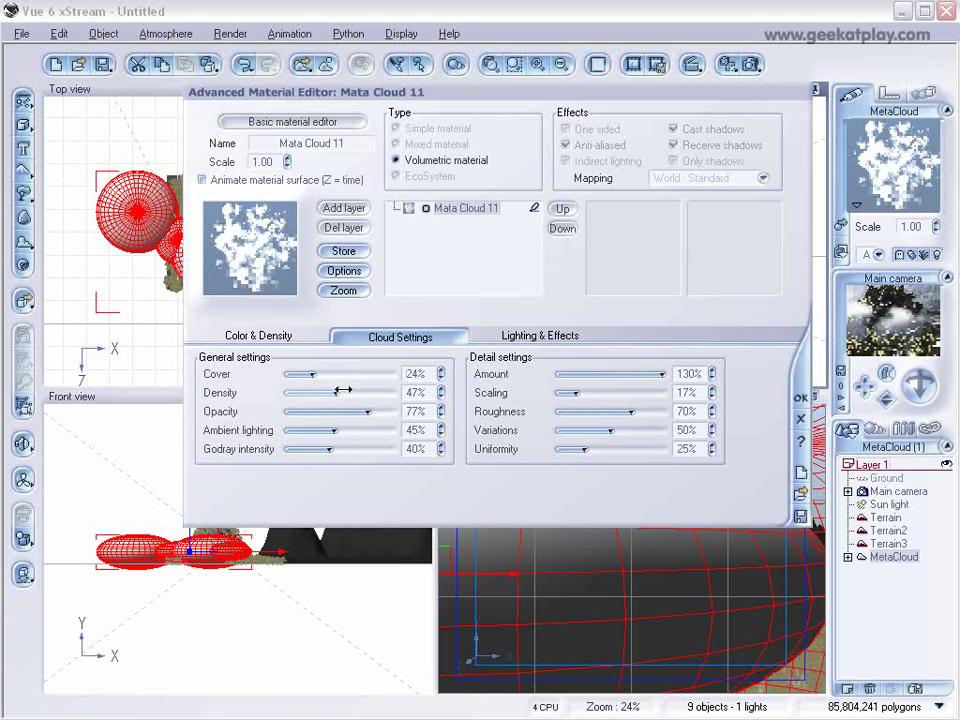
click(800, 398)
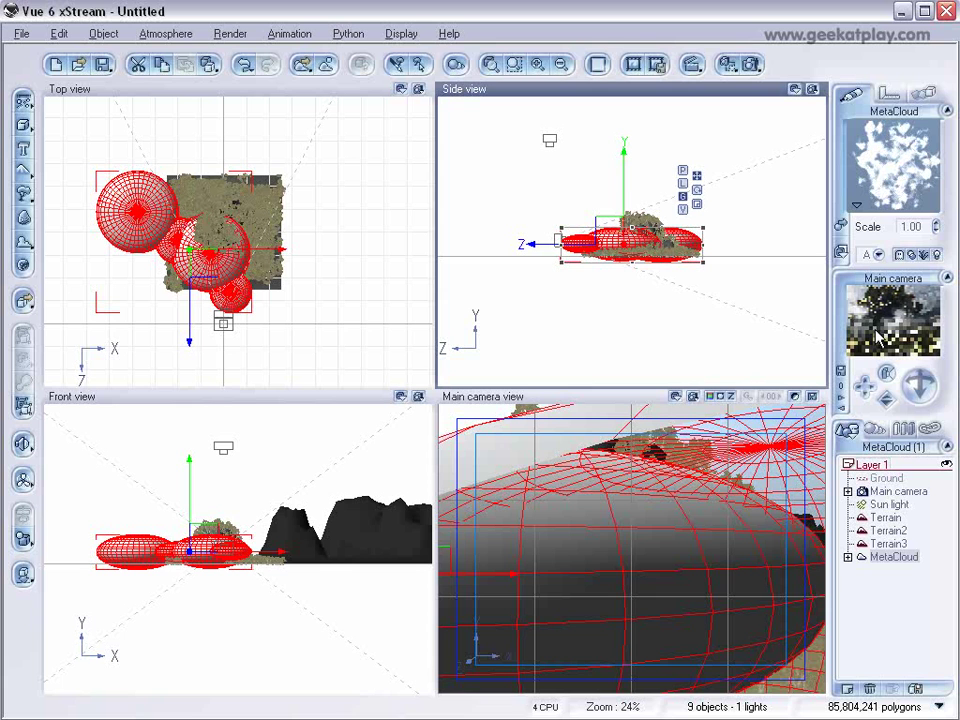
- Set the atmosphere's decay amount to 58%, decay mean altitude to 4.411 km, and both haze and fog ground density to 42%
click(165, 33)
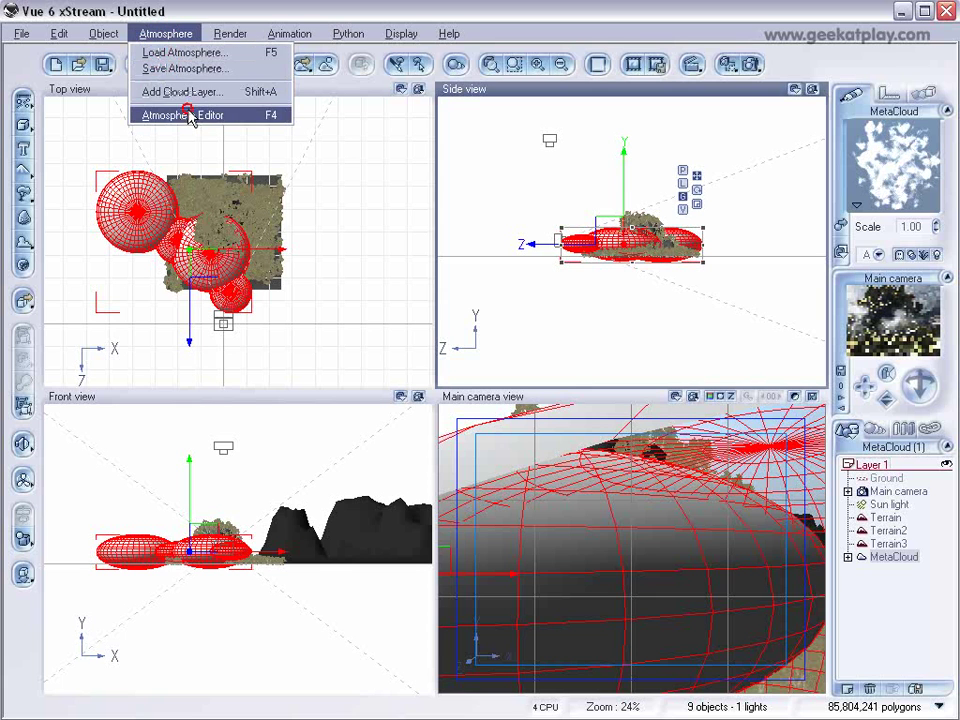
click(188, 115)
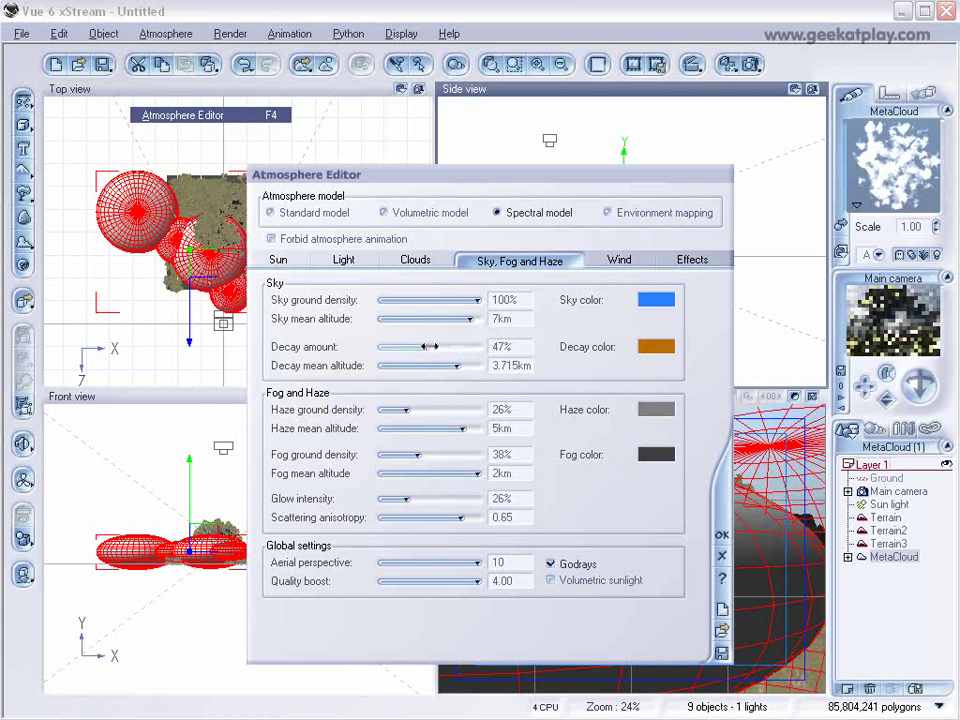
drag(428, 346, 462, 366)
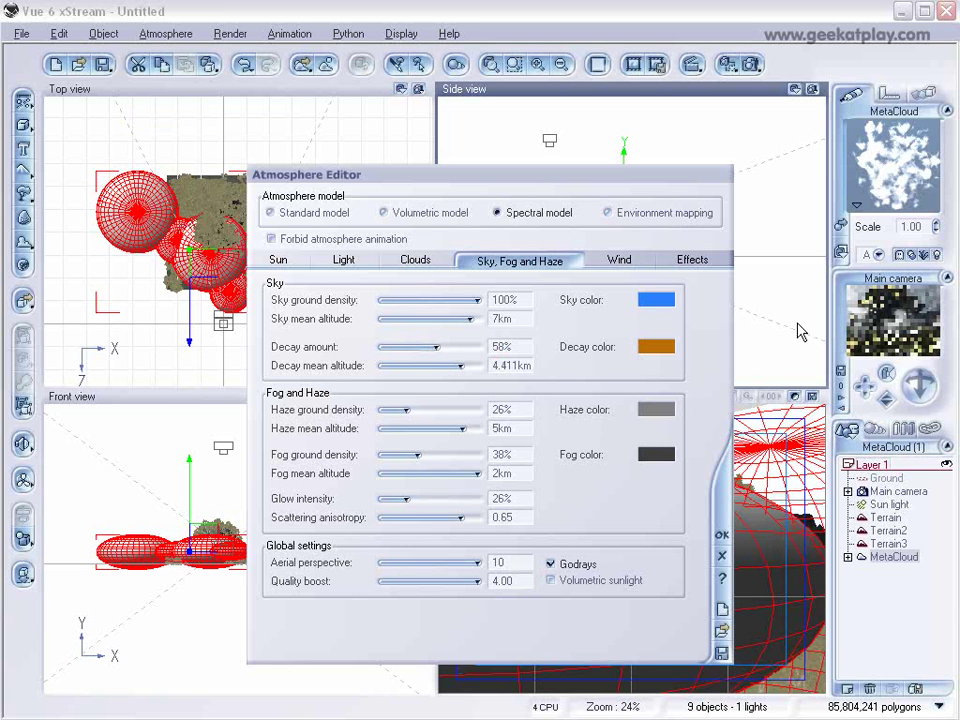
drag(405, 409, 421, 409)
drag(415, 454, 420, 454)
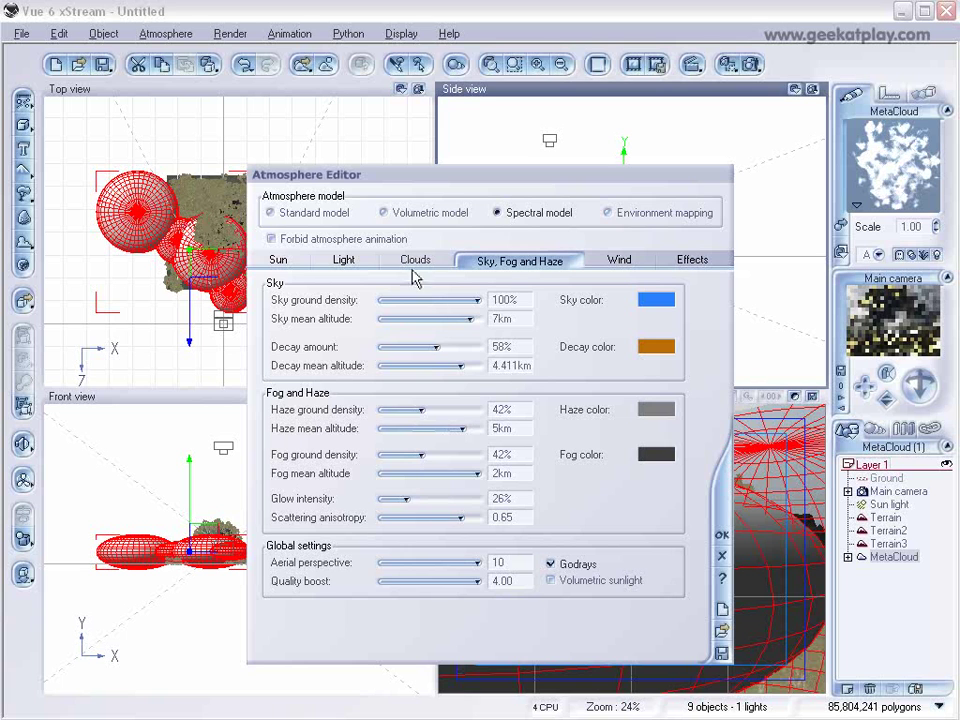
- Set the atmosphere's light intensity to -0.10 and light balance to 68%, and accept the settings
click(343, 259)
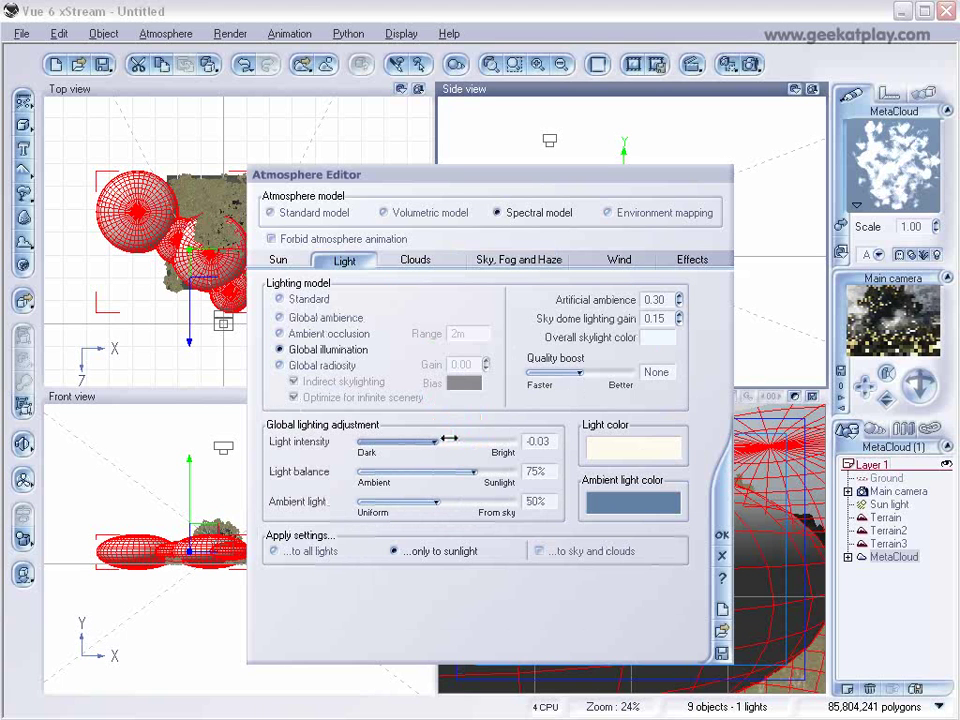
drag(449, 439, 461, 467)
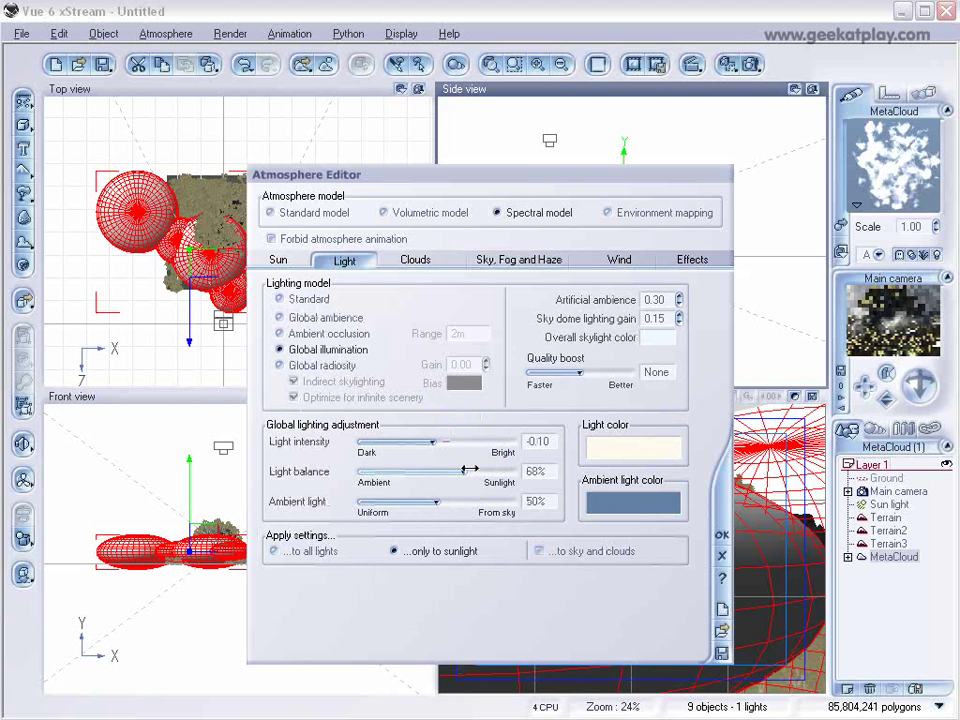
click(722, 537)
- Render the scene to screen at 640x480 with the Final quality preset
click(755, 62)
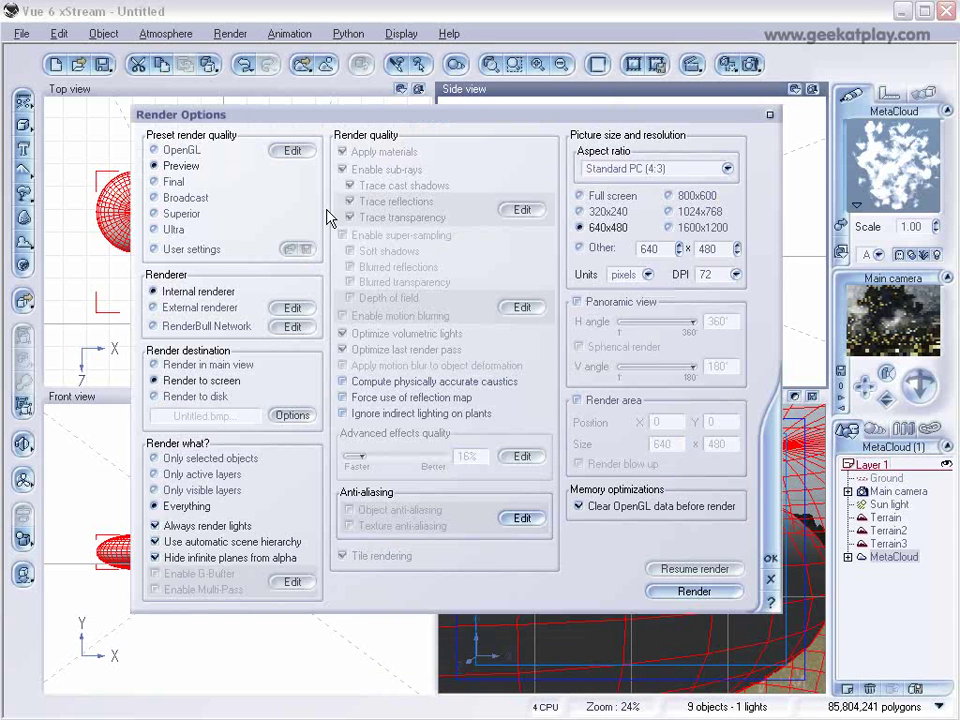
click(205, 182)
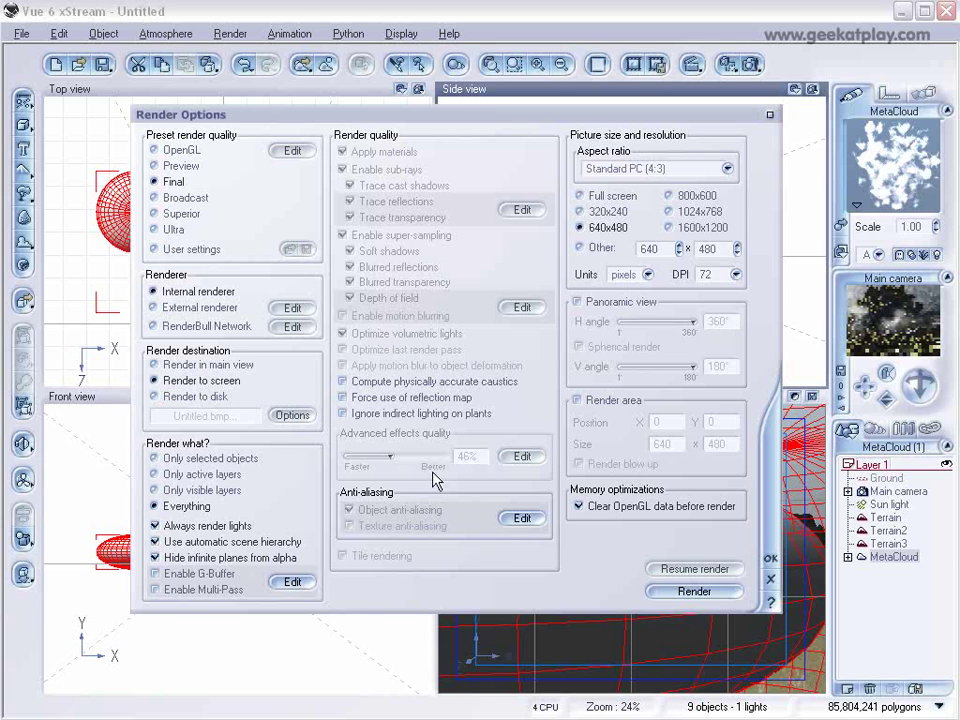
click(706, 590)
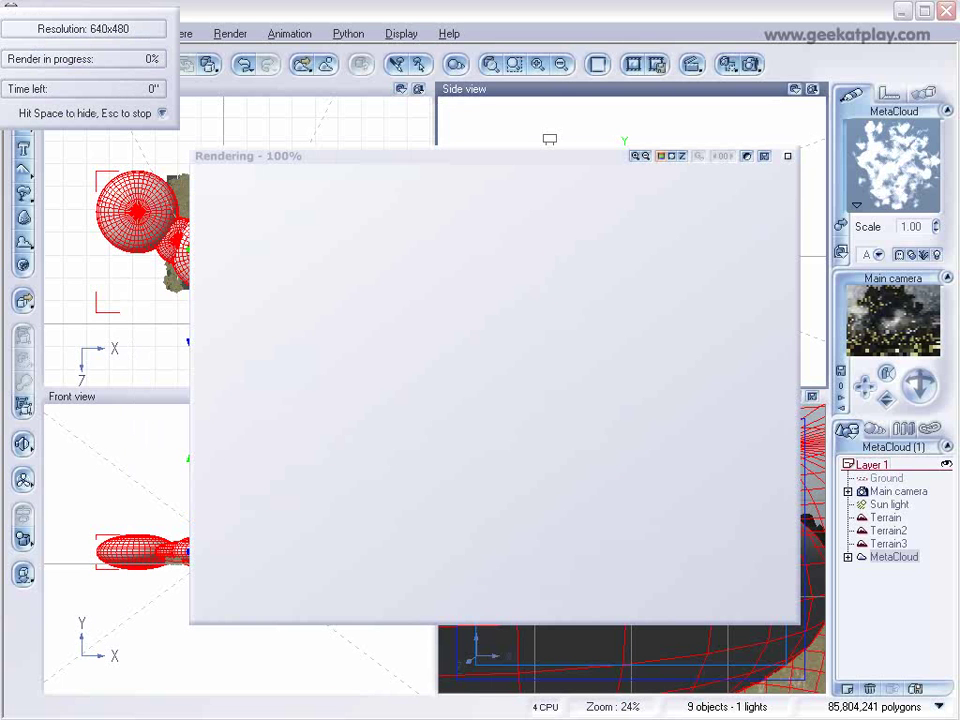